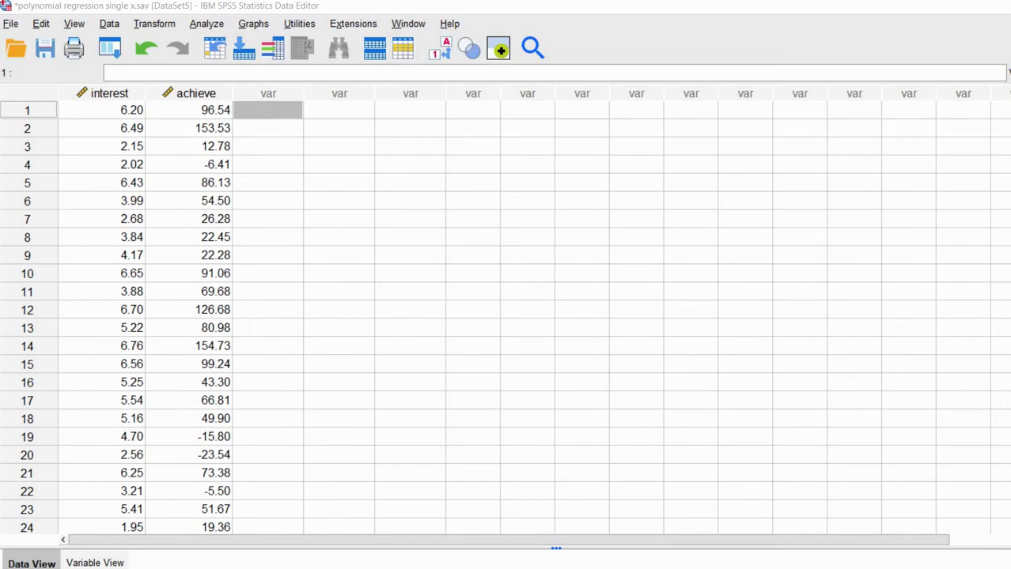
pyautogui.click(109, 93)
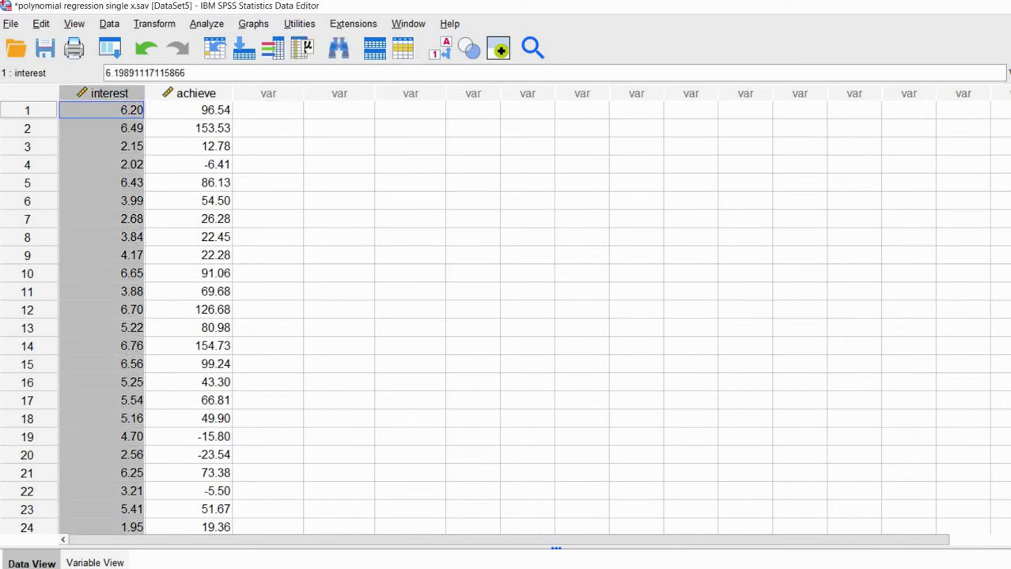
pyautogui.click(197, 93)
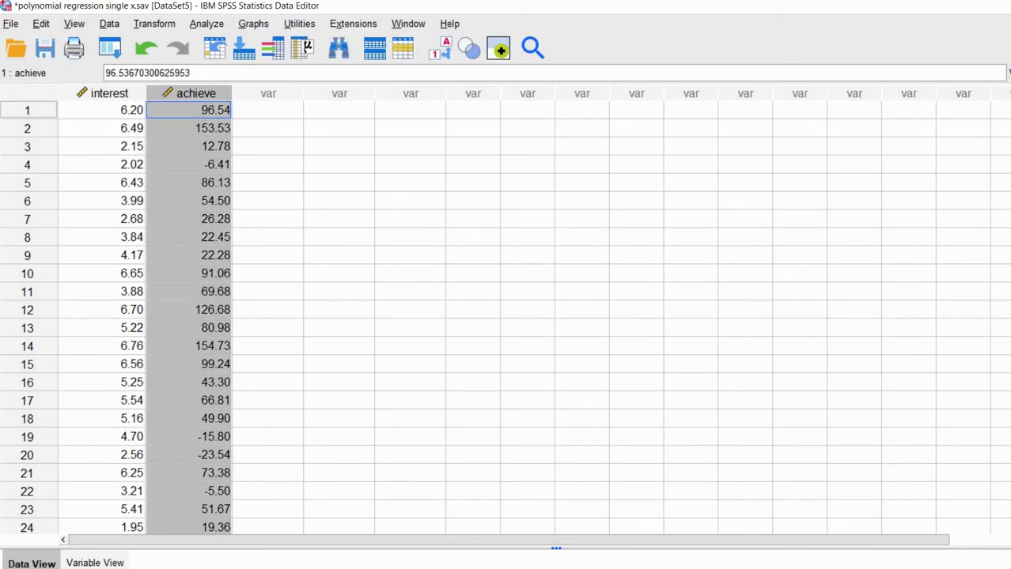
pyautogui.click(269, 164)
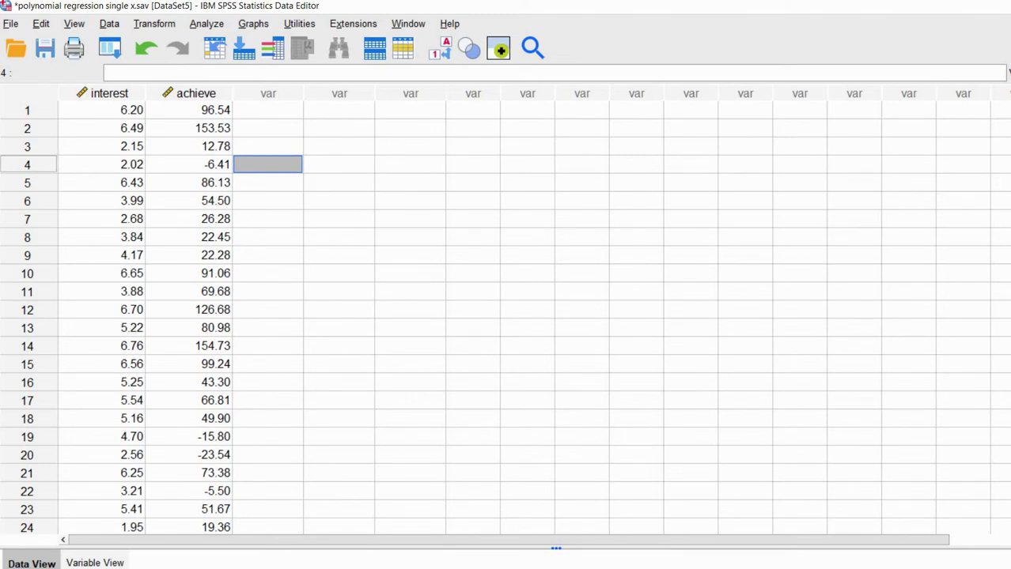
pyautogui.click(109, 93)
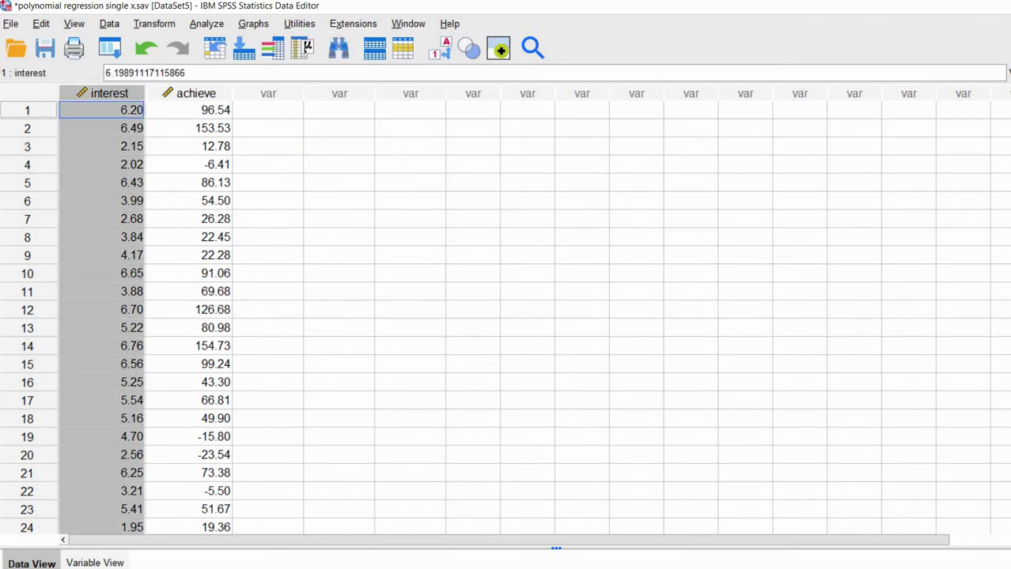
pyautogui.click(196, 93)
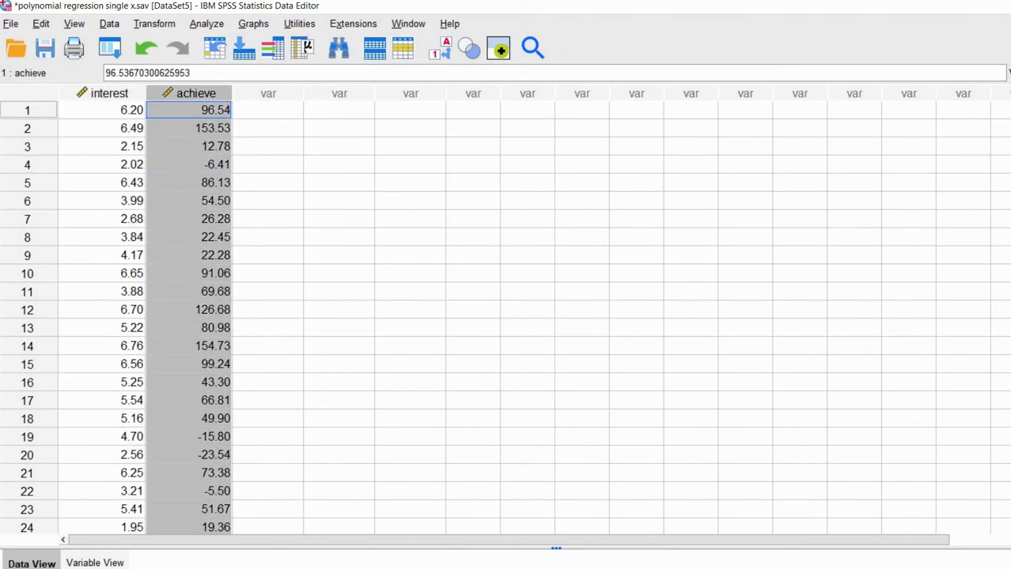
pyautogui.click(268, 201)
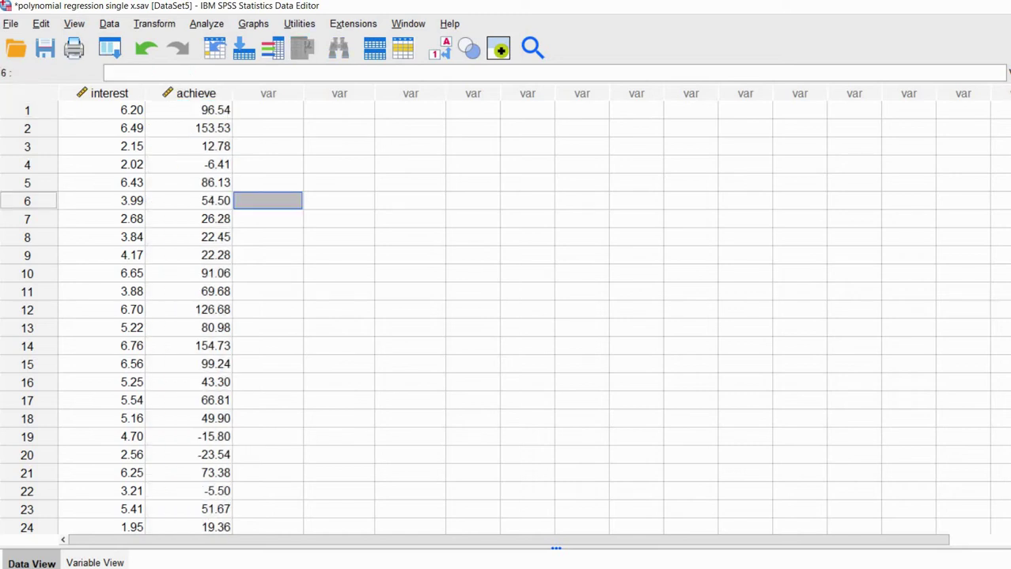
# Reset the Linear Regression settings and run the regression with achieve as the dependent variable and interest as the independent variable.
pyautogui.click(206, 24)
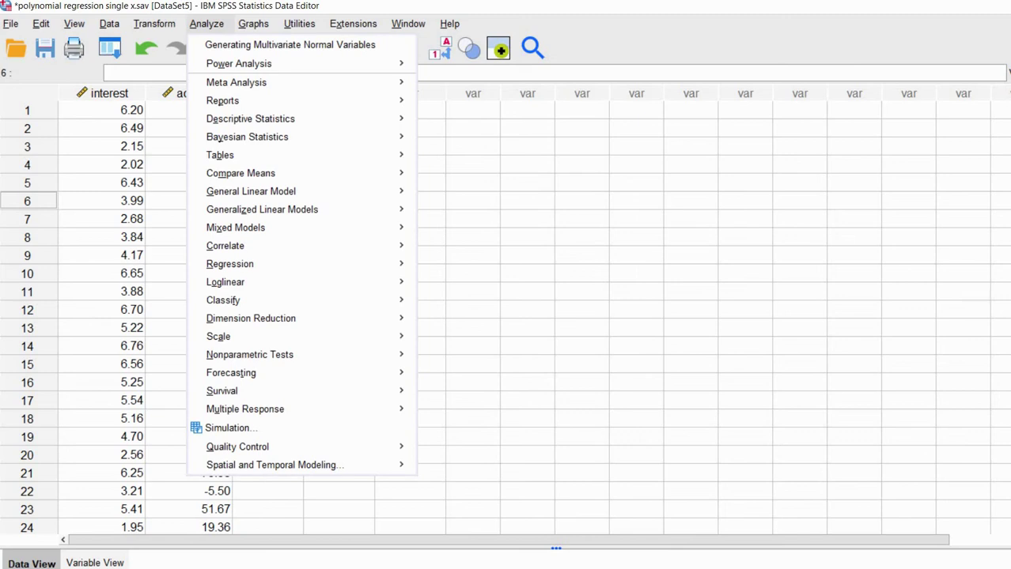
pyautogui.moveTo(231, 264)
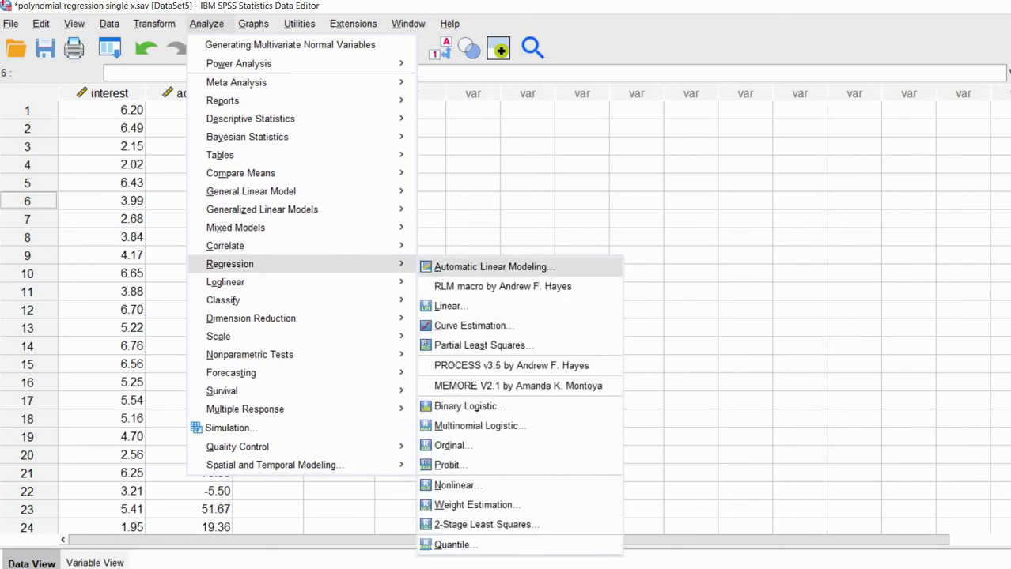
pyautogui.click(447, 306)
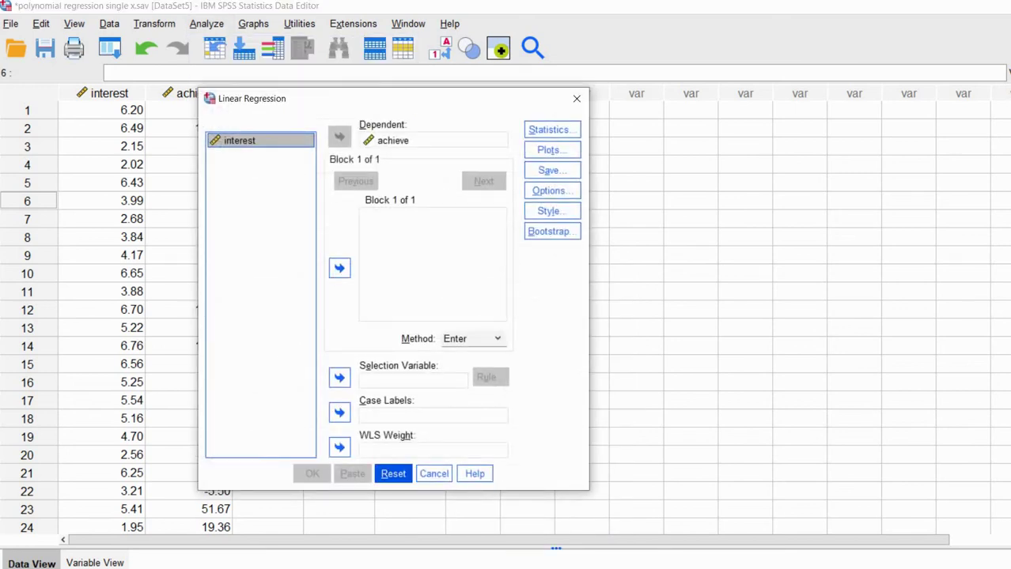
pyautogui.click(393, 474)
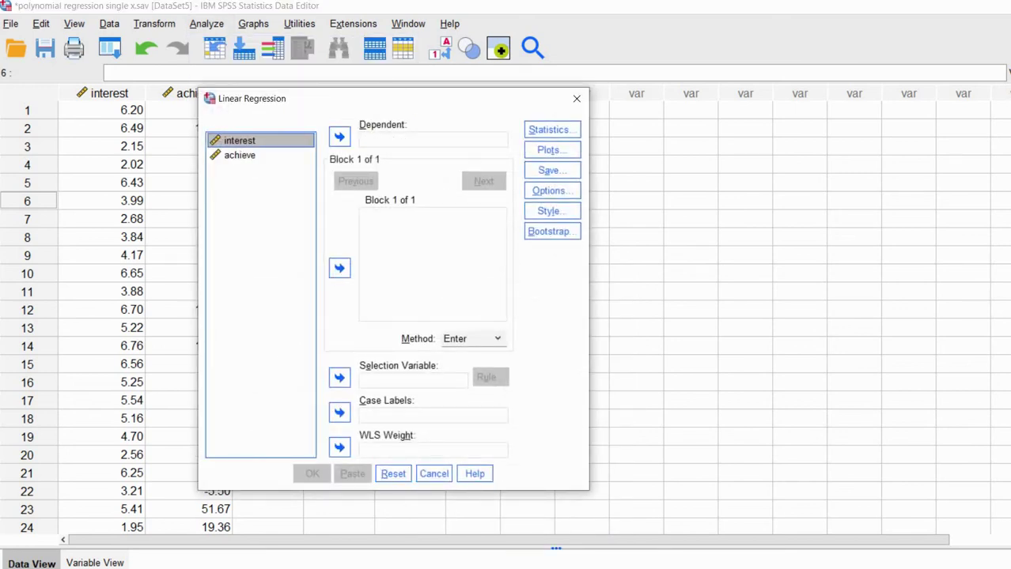
pyautogui.click(340, 269)
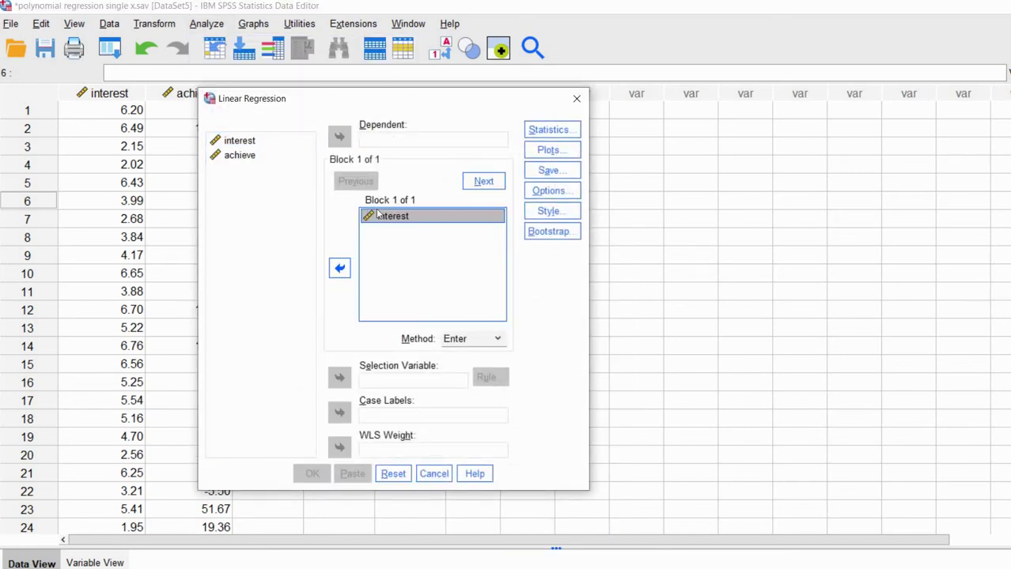
pyautogui.click(240, 155)
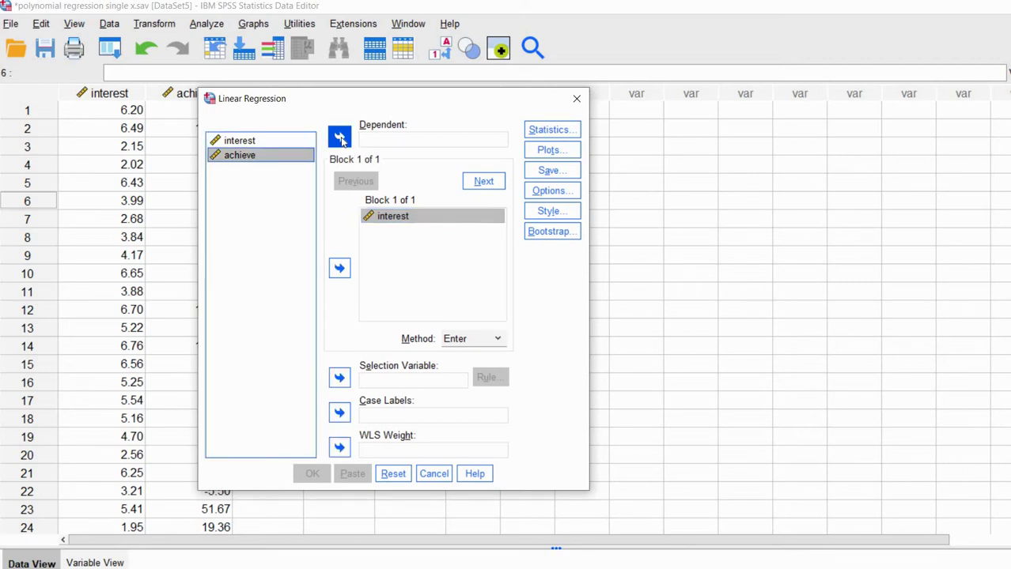
pyautogui.click(340, 138)
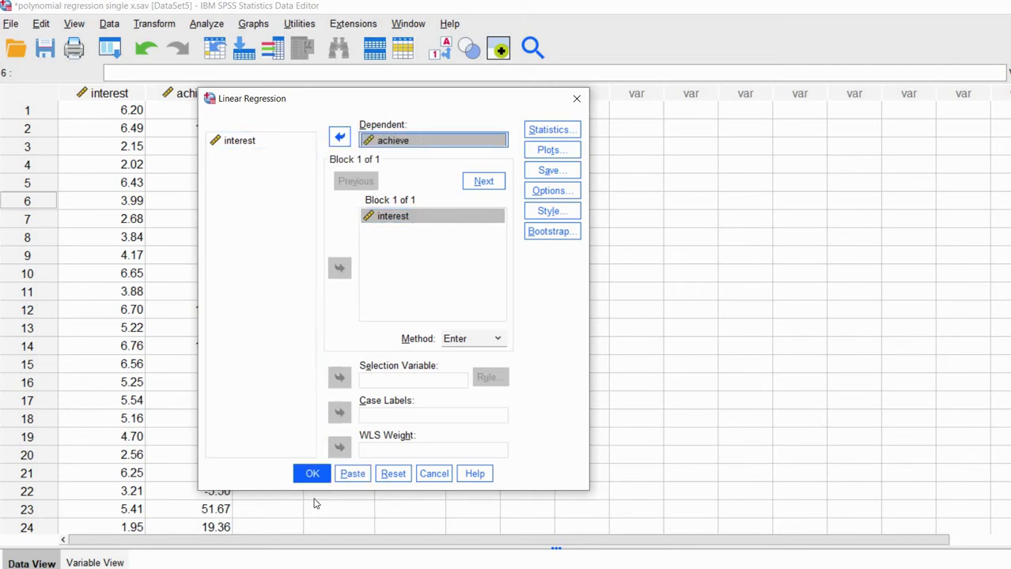
pyautogui.click(313, 473)
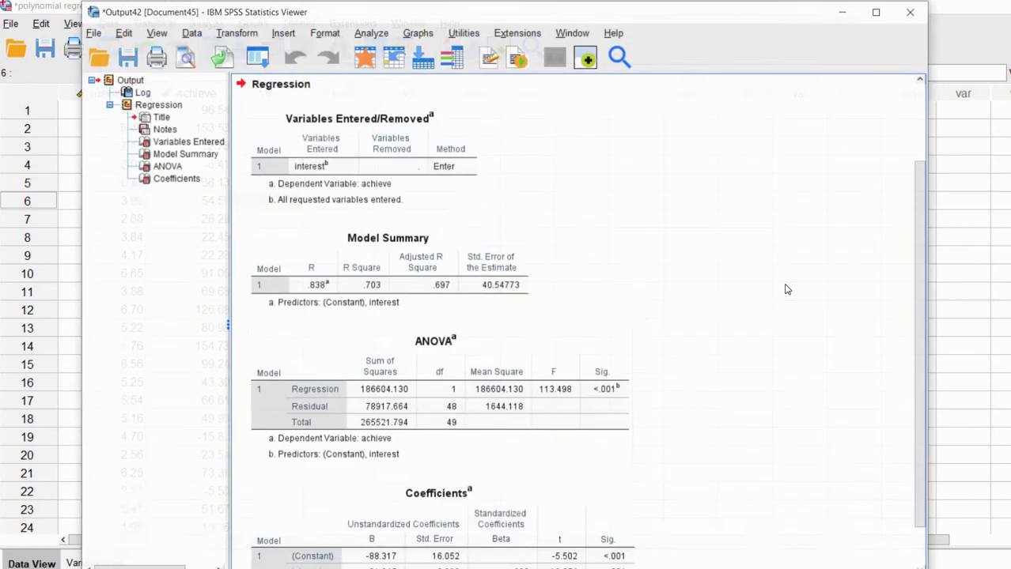
# Examine the Coefficients table for the constant and interest B values and the significance of the interest predictor.
pyautogui.scroll(-1, 752, 309)
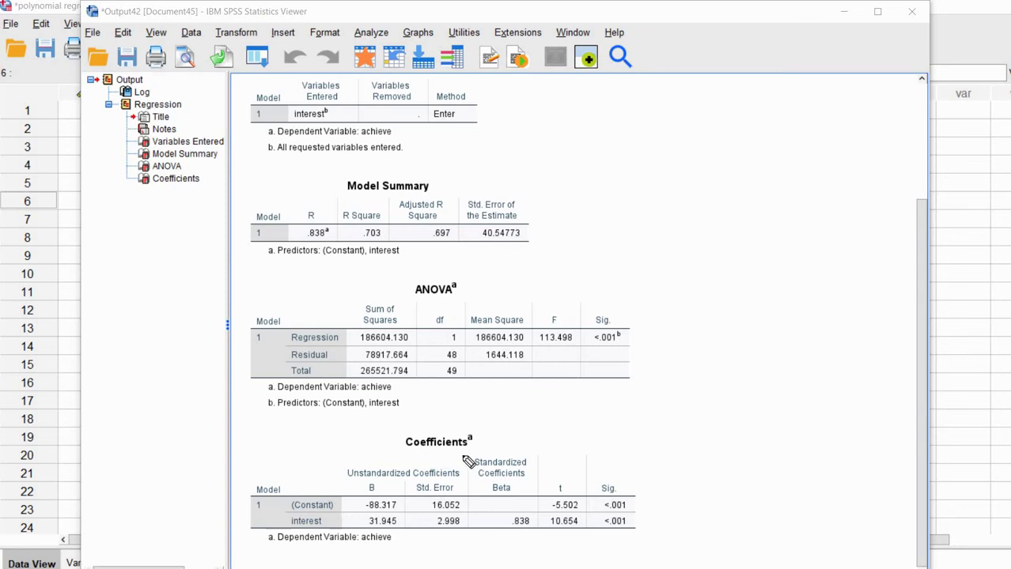
pyautogui.moveTo(411, 456); pyautogui.dragTo(475, 454)
pyautogui.moveTo(344, 500); pyautogui.dragTo(373, 480)
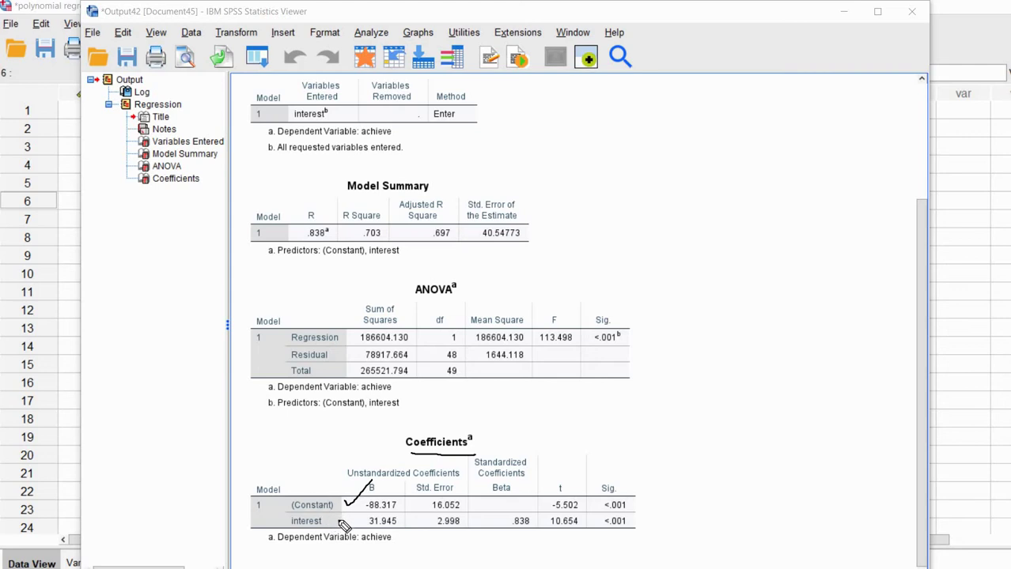
pyautogui.moveTo(336, 517); pyautogui.dragTo(357, 512)
pyautogui.moveTo(367, 532); pyautogui.dragTo(401, 529)
pyautogui.moveTo(387, 492)
pyautogui.mouseDown()
pyautogui.moveTo(365, 497)
pyautogui.moveTo(366, 513)
pyautogui.moveTo(401, 516)
pyautogui.moveTo(393, 495)
pyautogui.moveTo(363, 503)
pyautogui.moveTo(383, 516)
pyautogui.moveTo(368, 513)
pyautogui.moveTo(357, 530)
pyautogui.moveTo(389, 536)
pyautogui.moveTo(409, 525)
pyautogui.moveTo(372, 511)
pyautogui.moveTo(366, 518)
pyautogui.moveTo(388, 536)
pyautogui.mouseUp()
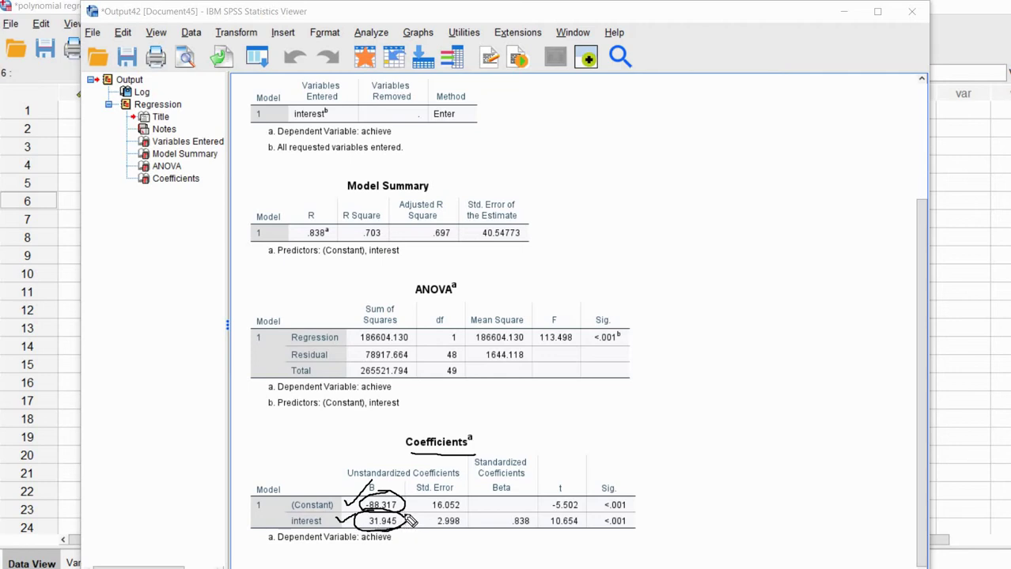
pyautogui.moveTo(409, 522); pyautogui.dragTo(417, 520)
pyautogui.moveTo(559, 533); pyautogui.dragTo(634, 533)
pyautogui.moveTo(632, 533)
pyautogui.mouseDown()
pyautogui.moveTo(616, 520)
pyautogui.moveTo(591, 528)
pyautogui.moveTo(599, 533)
pyautogui.mouseUp()
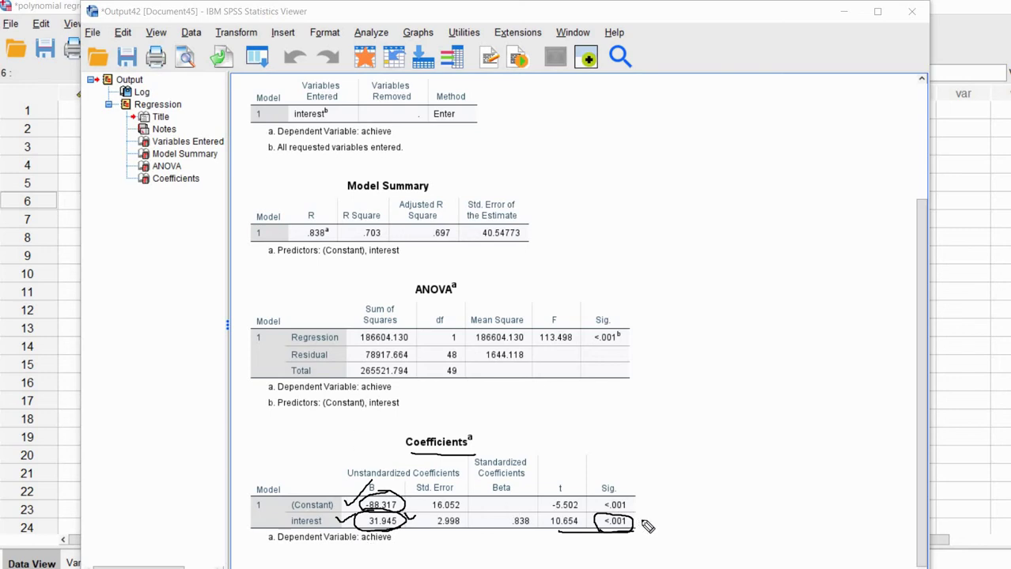
pyautogui.moveTo(642, 522); pyautogui.dragTo(666, 514)
# Examine the R Square in the Model Summary and the F test significance in the ANOVA table against the predictor's significance.
pyautogui.moveTo(406, 248)
pyautogui.mouseDown()
pyautogui.moveTo(368, 219)
pyautogui.moveTo(394, 236)
pyautogui.mouseUp()
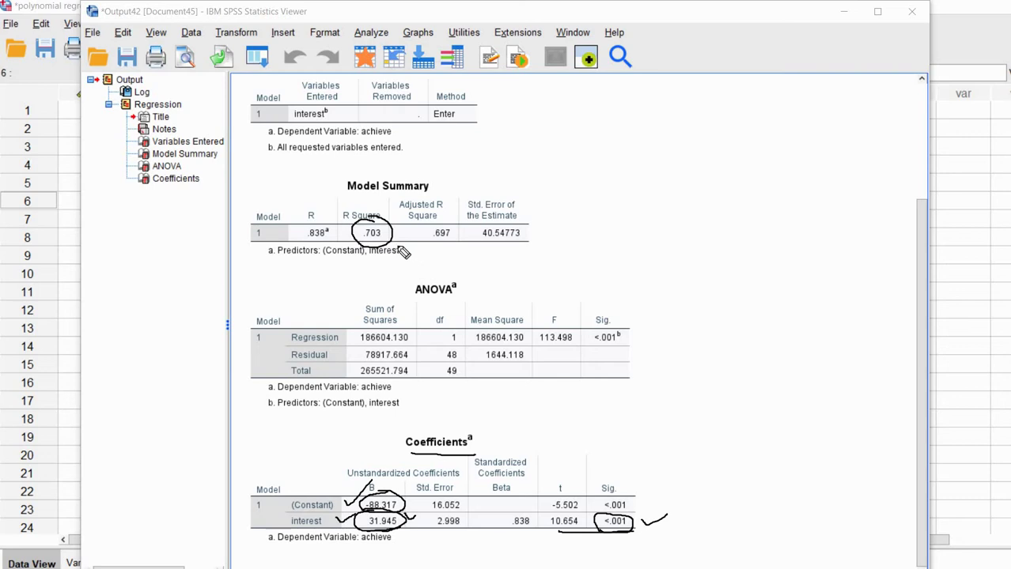
pyautogui.moveTo(369, 259); pyautogui.dragTo(387, 259)
pyautogui.moveTo(468, 286); pyautogui.dragTo(495, 277)
pyautogui.moveTo(555, 345); pyautogui.dragTo(629, 345)
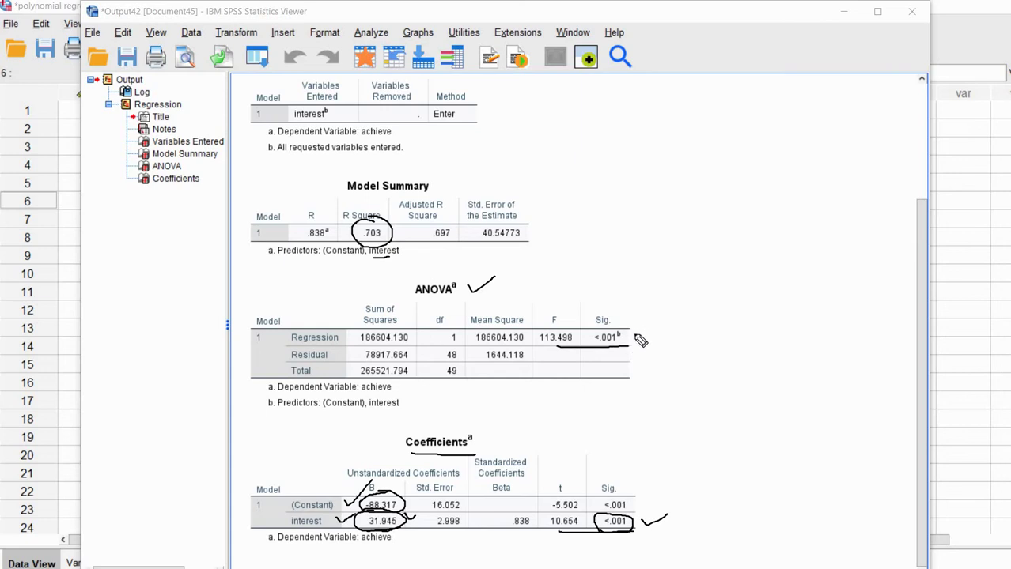
pyautogui.moveTo(636, 332); pyautogui.dragTo(658, 324)
pyautogui.moveTo(643, 526); pyautogui.dragTo(672, 510)
pyautogui.press('Escape')
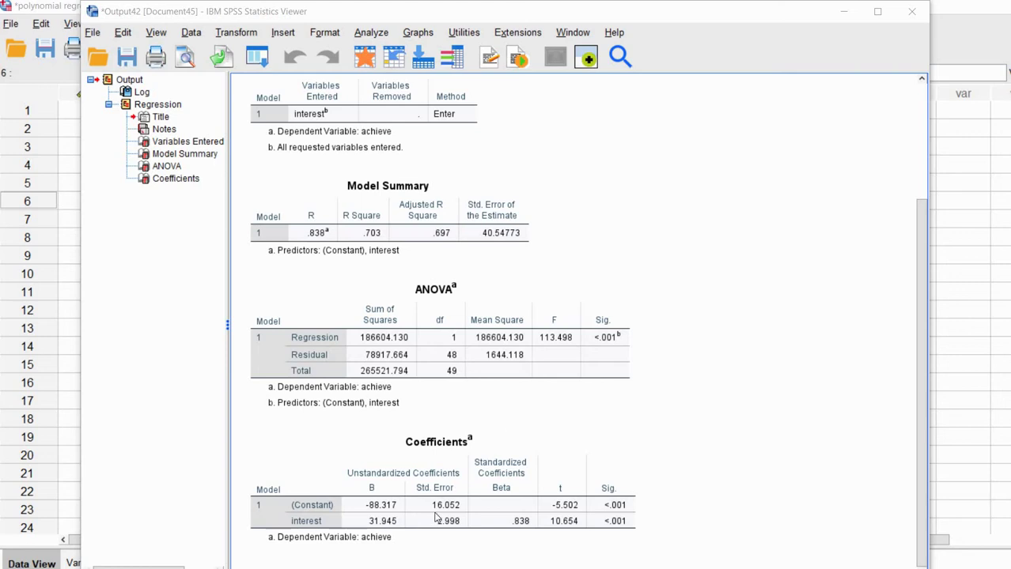
# Close the regression output viewer without saving its contents.
pyautogui.click(353, 546)
pyautogui.click(916, 13)
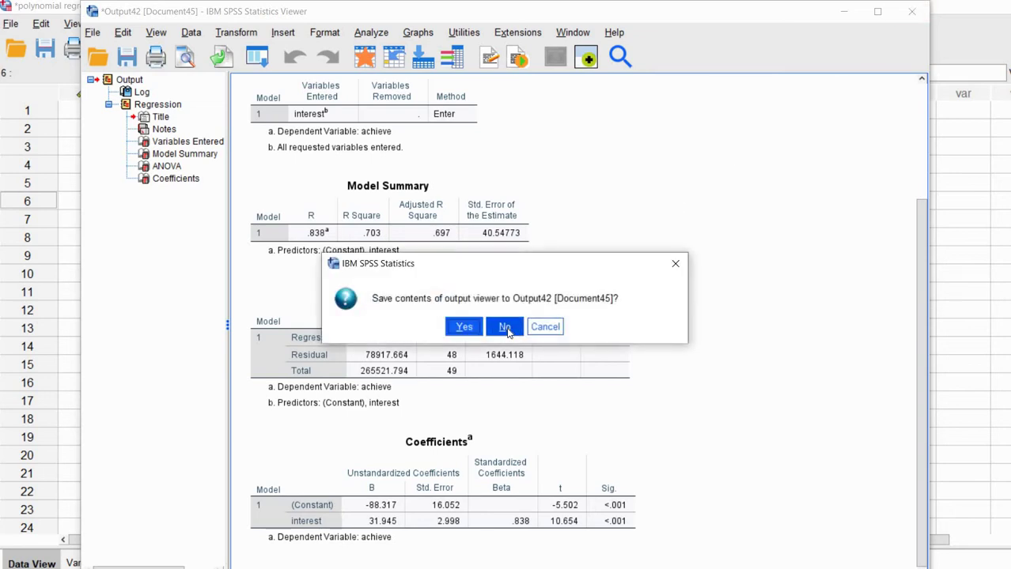
pyautogui.click(504, 327)
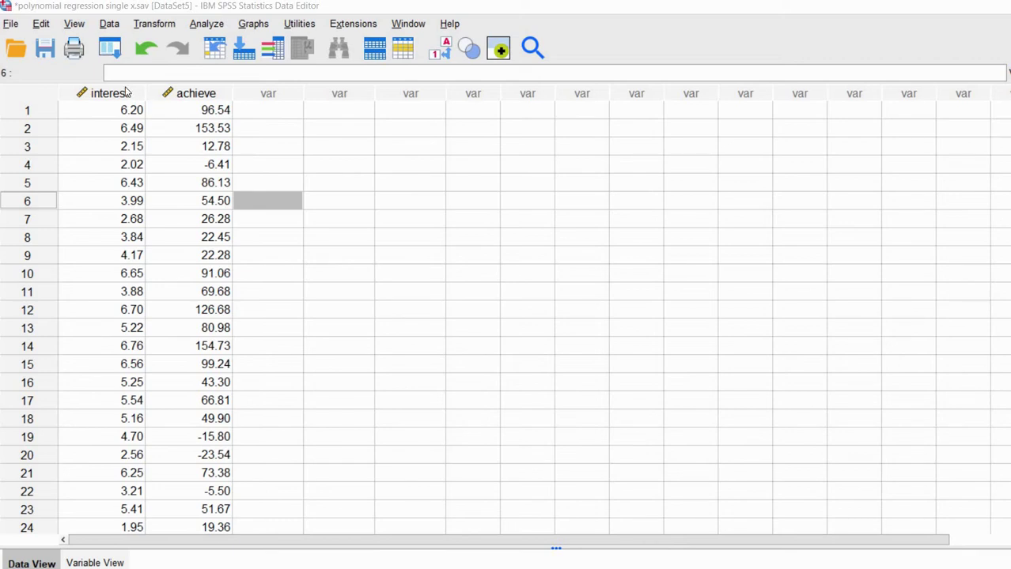
pyautogui.click(102, 95)
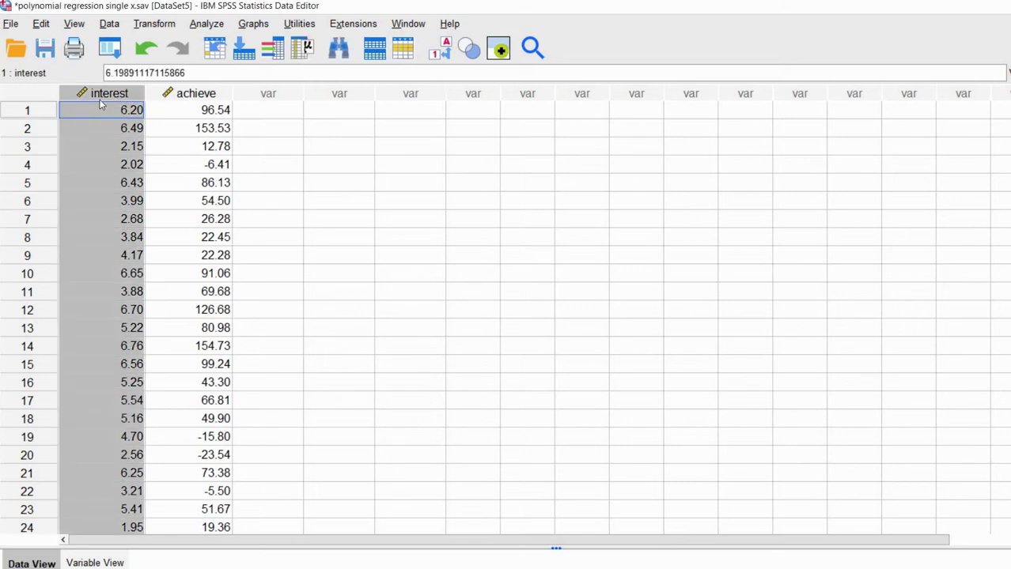
pyautogui.click(193, 95)
pyautogui.click(267, 127)
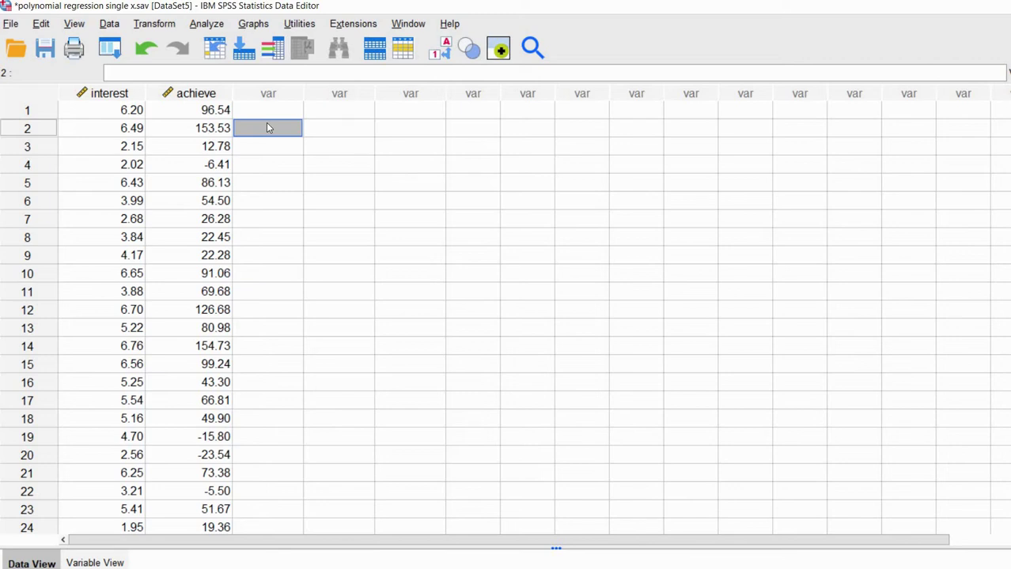
# Create a simple scatterplot with interest on the X axis and achieve on the Y axis, starting from reset settings.
pyautogui.click(254, 24)
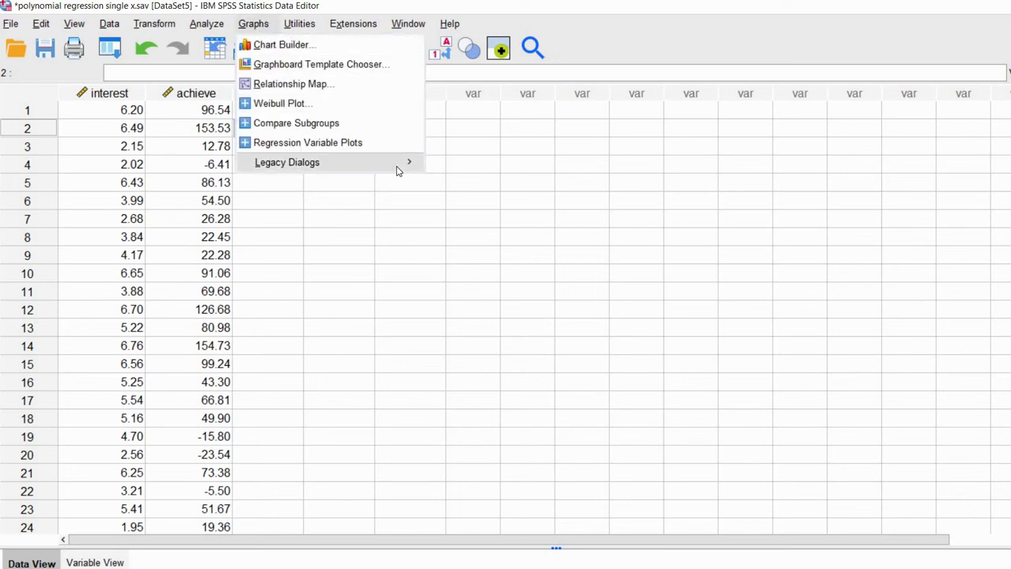
pyautogui.moveTo(397, 165)
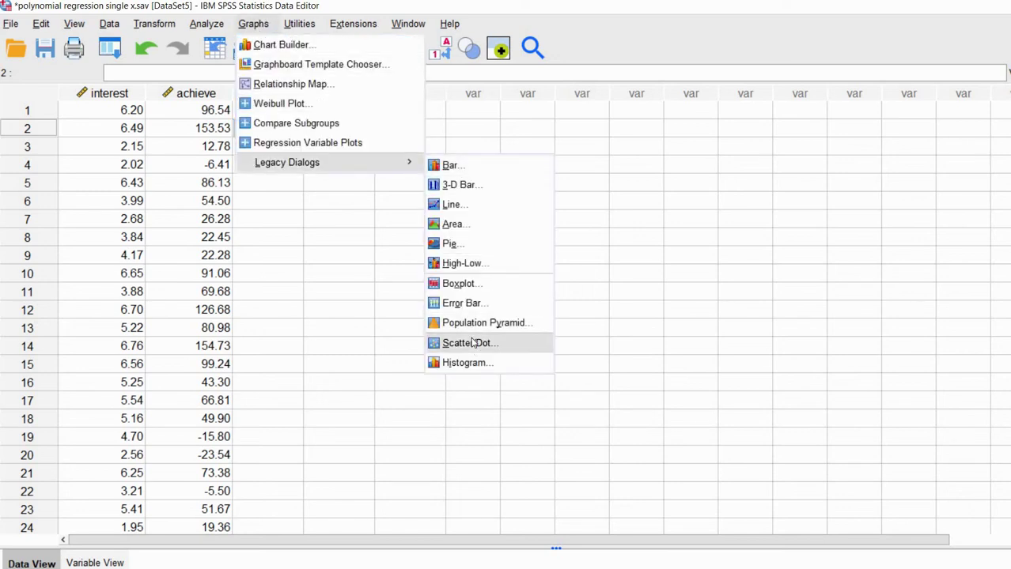
pyautogui.click(466, 343)
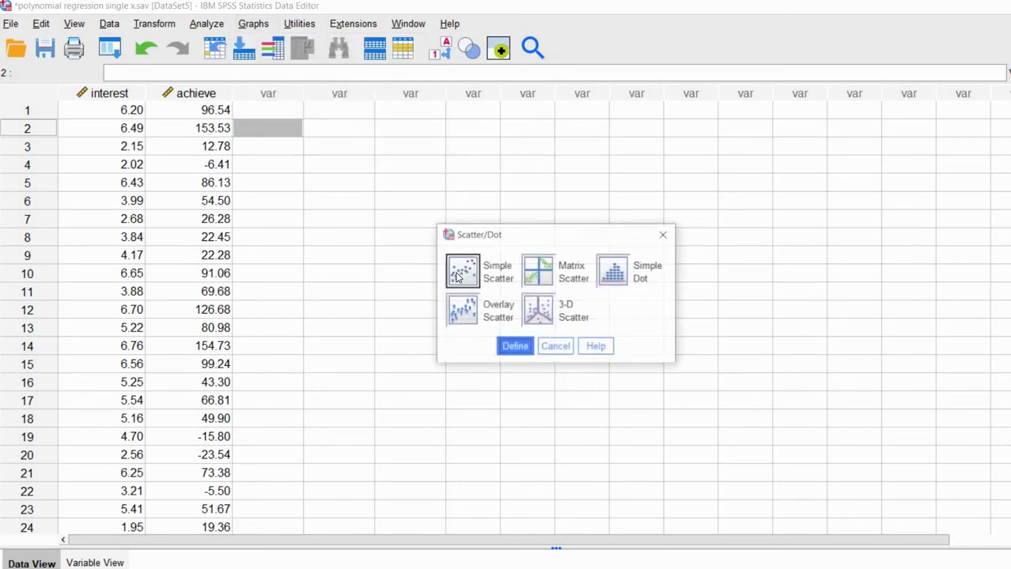
pyautogui.click(514, 348)
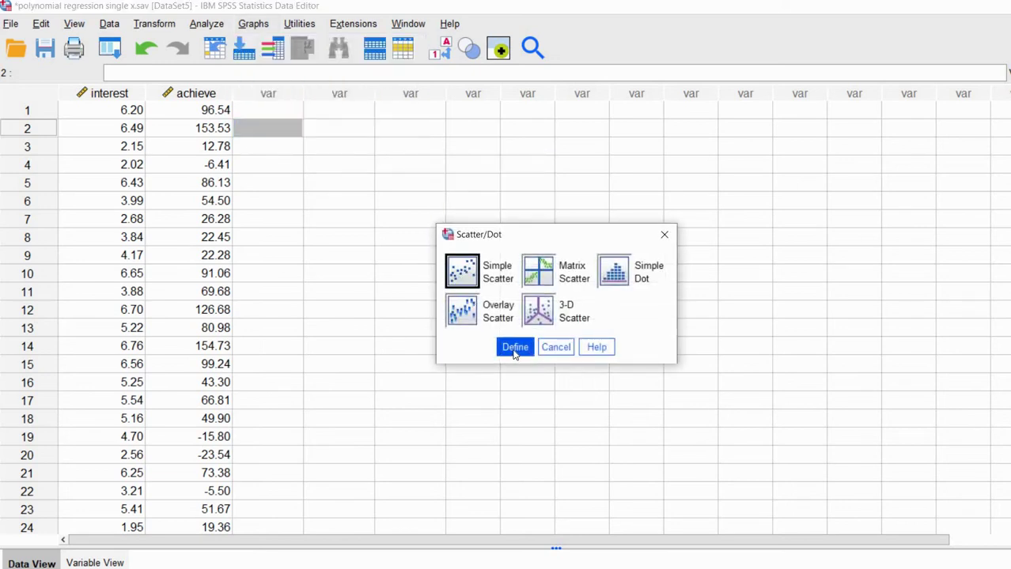
pyautogui.hotkey('alt', 'r')
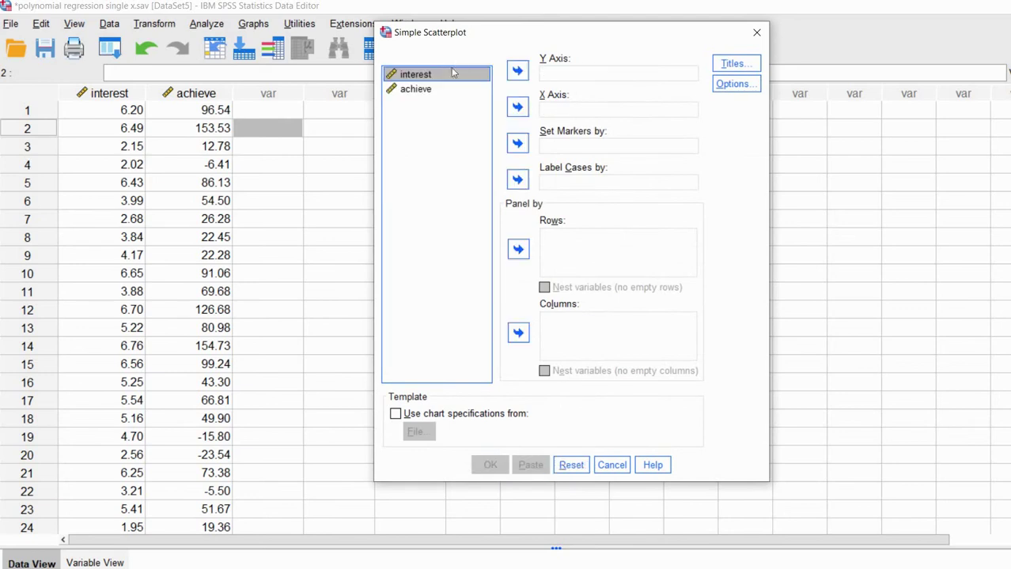
pyautogui.click(518, 108)
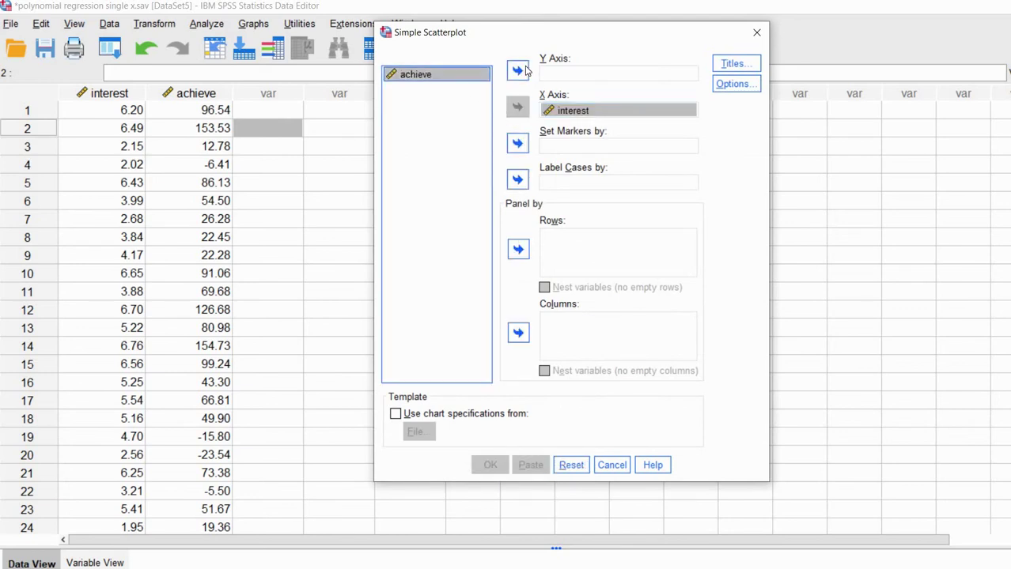
pyautogui.click(517, 70)
pyautogui.click(493, 465)
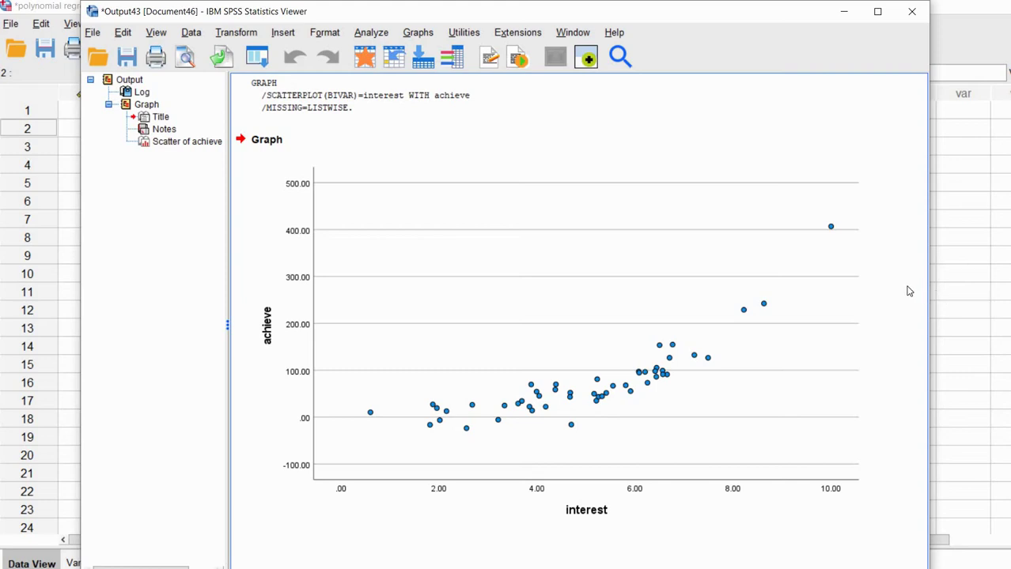
# Examine the scatterplot by tracing the trend of achieve across the range of interest.
pyautogui.click(784, 337)
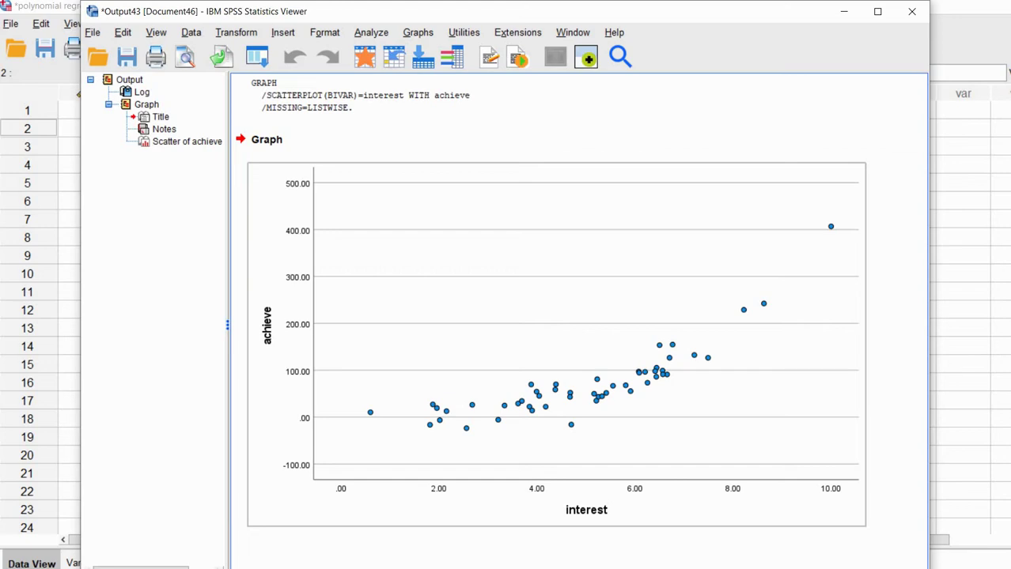
pyautogui.click(998, 331)
pyautogui.moveTo(396, 421); pyautogui.dragTo(422, 420)
pyautogui.moveTo(485, 419)
pyautogui.mouseDown()
pyautogui.moveTo(672, 372)
pyautogui.moveTo(725, 342)
pyautogui.moveTo(785, 279)
pyautogui.mouseUp()
pyautogui.moveTo(829, 242); pyautogui.dragTo(824, 236)
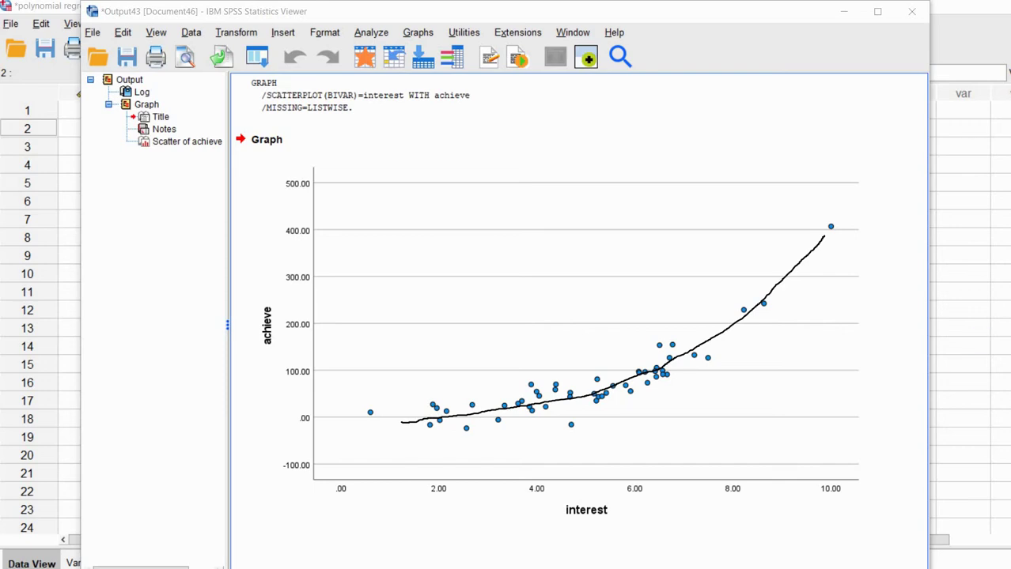
pyautogui.press('Escape')
pyautogui.click(589, 271)
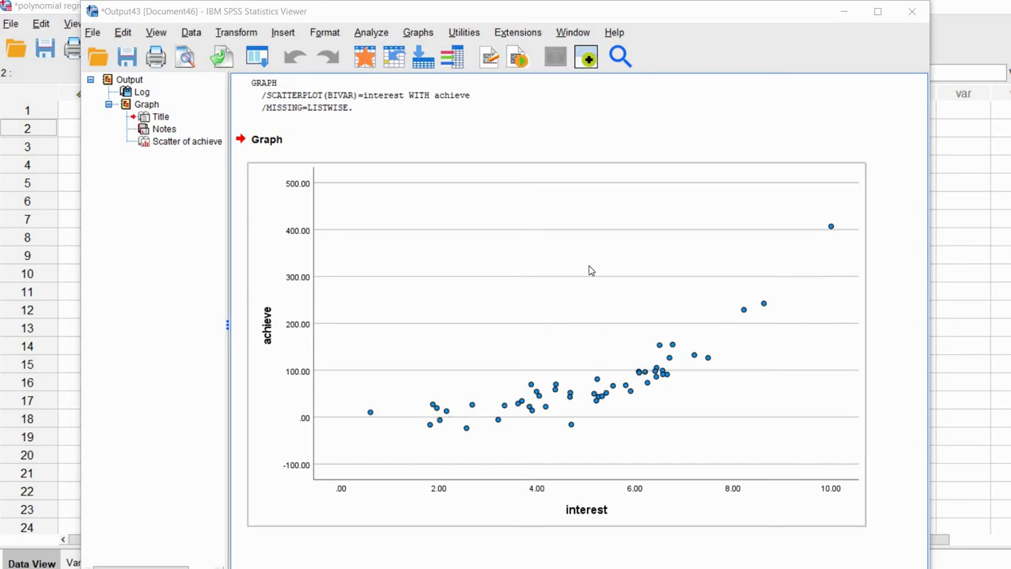
# Add a linear fit line to the scatterplot in the Chart Editor and examine its equation and R² label.
pyautogui.doubleClick(589, 271)
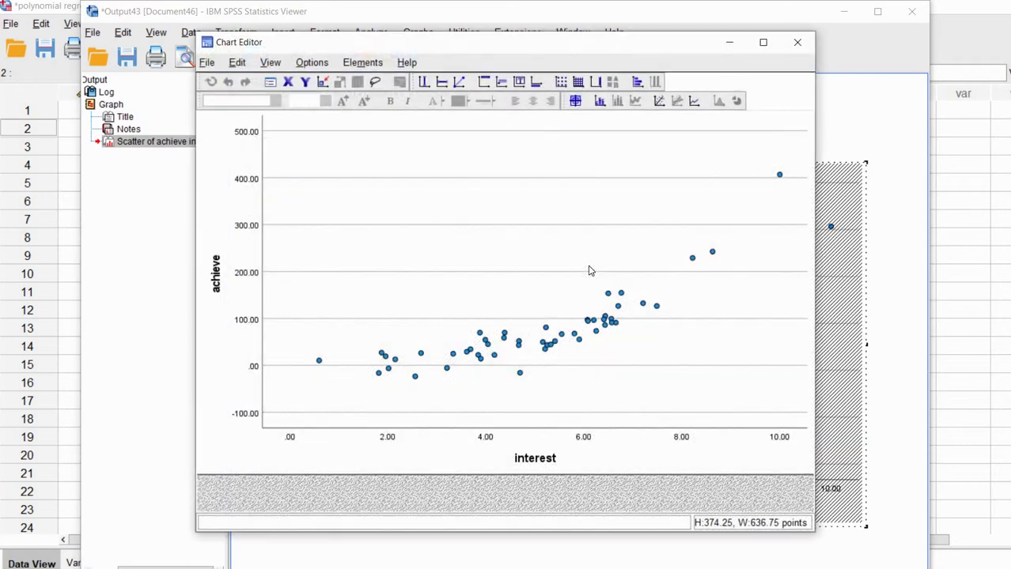
pyautogui.click(658, 102)
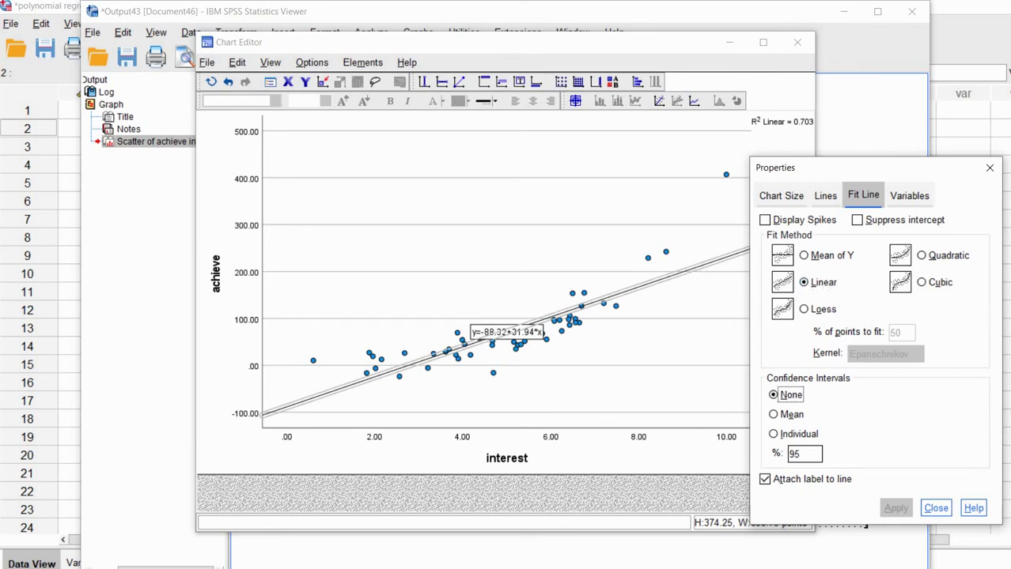
pyautogui.hotkey('ctrl', '2')
pyautogui.moveTo(799, 291); pyautogui.dragTo(824, 289)
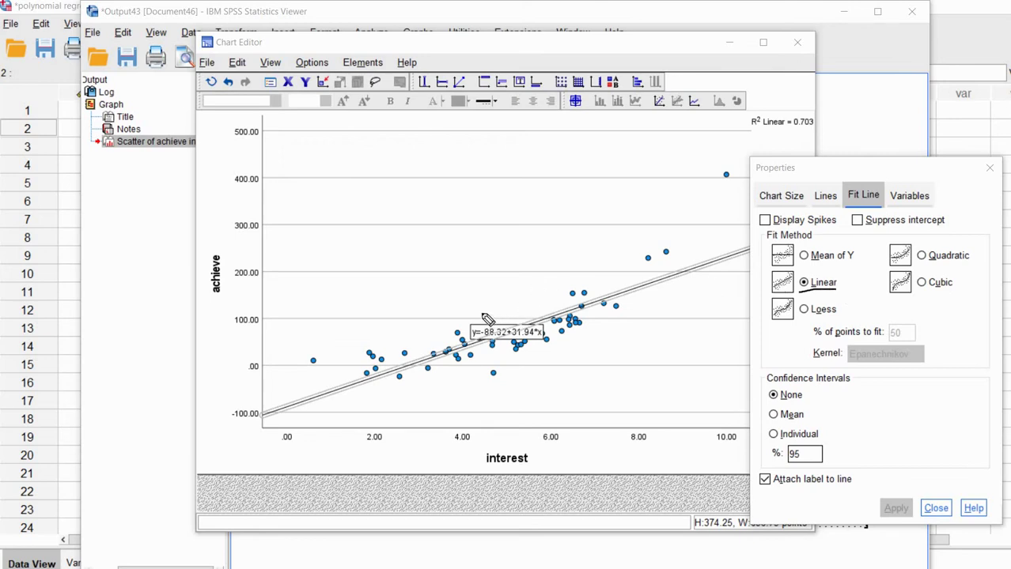
pyautogui.moveTo(481, 311); pyautogui.dragTo(508, 302)
pyautogui.moveTo(535, 342); pyautogui.dragTo(518, 342)
pyautogui.moveTo(765, 133); pyautogui.dragTo(818, 134)
pyautogui.moveTo(793, 132)
pyautogui.mouseDown()
pyautogui.moveTo(820, 132)
pyautogui.moveTo(794, 134)
pyautogui.mouseUp()
pyautogui.press('Escape')
# Change the scatterplot's fit line to Quadratic and match its equation's terms to y = ax² + bx + c, checking the R² label.
pyautogui.click(922, 256)
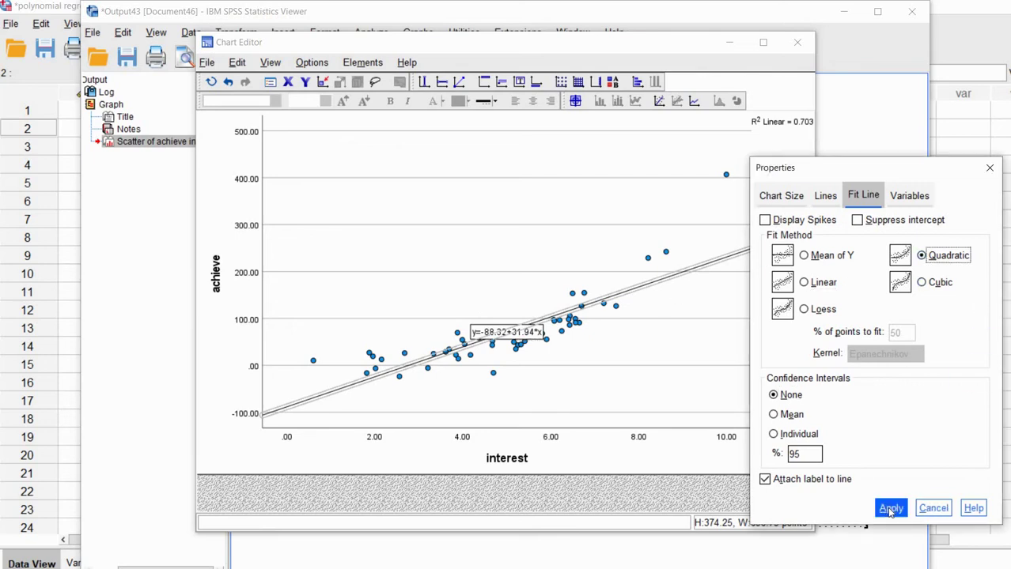
pyautogui.click(891, 513)
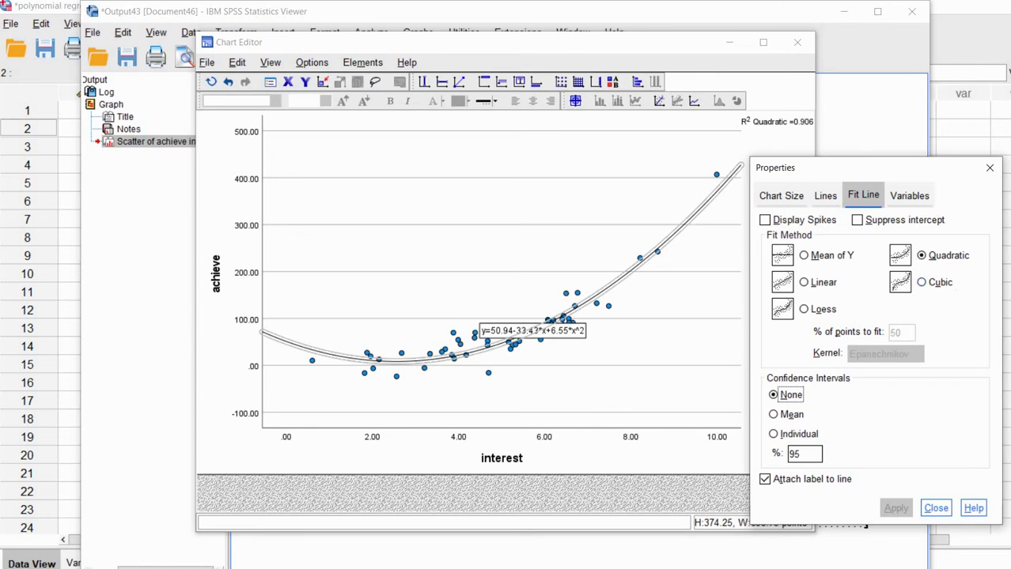
pyautogui.click(555, 354)
pyautogui.moveTo(600, 336); pyautogui.dragTo(614, 329)
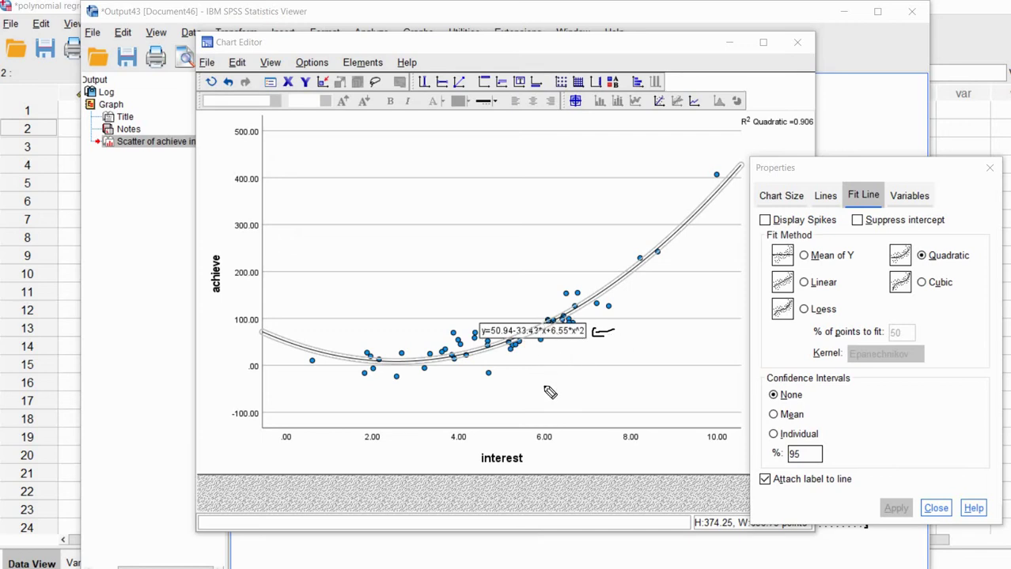
pyautogui.moveTo(540, 372)
pyautogui.mouseDown()
pyautogui.moveTo(544, 387)
pyautogui.moveTo(561, 374)
pyautogui.moveTo(580, 383)
pyautogui.moveTo(601, 369)
pyautogui.moveTo(663, 375)
pyautogui.mouseUp()
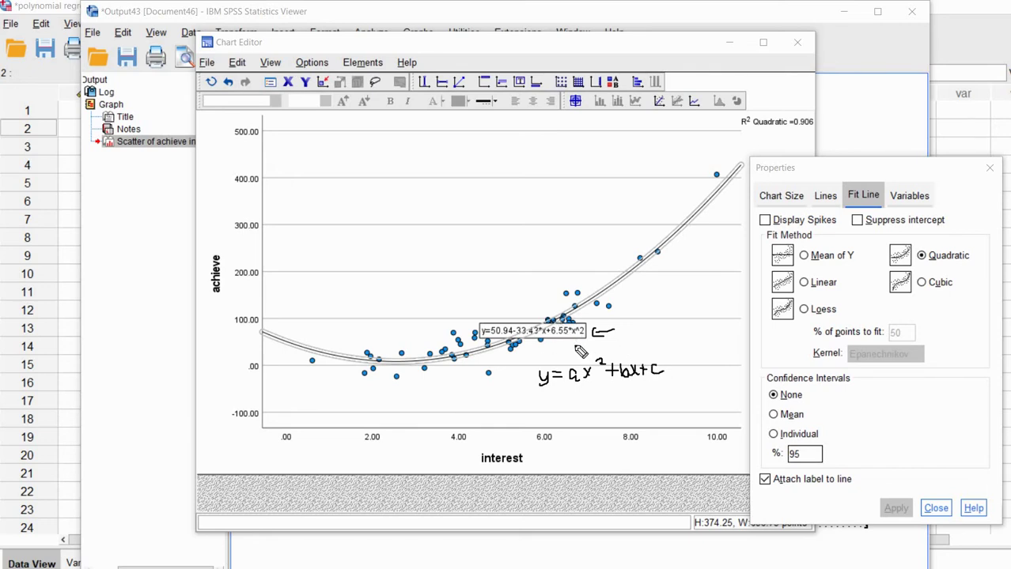
pyautogui.moveTo(585, 342)
pyautogui.mouseDown()
pyautogui.moveTo(570, 342)
pyautogui.moveTo(580, 344)
pyautogui.mouseUp()
pyautogui.moveTo(562, 340)
pyautogui.mouseDown()
pyautogui.moveTo(554, 345)
pyautogui.moveTo(559, 335)
pyautogui.mouseUp()
pyautogui.moveTo(563, 348); pyautogui.dragTo(568, 357)
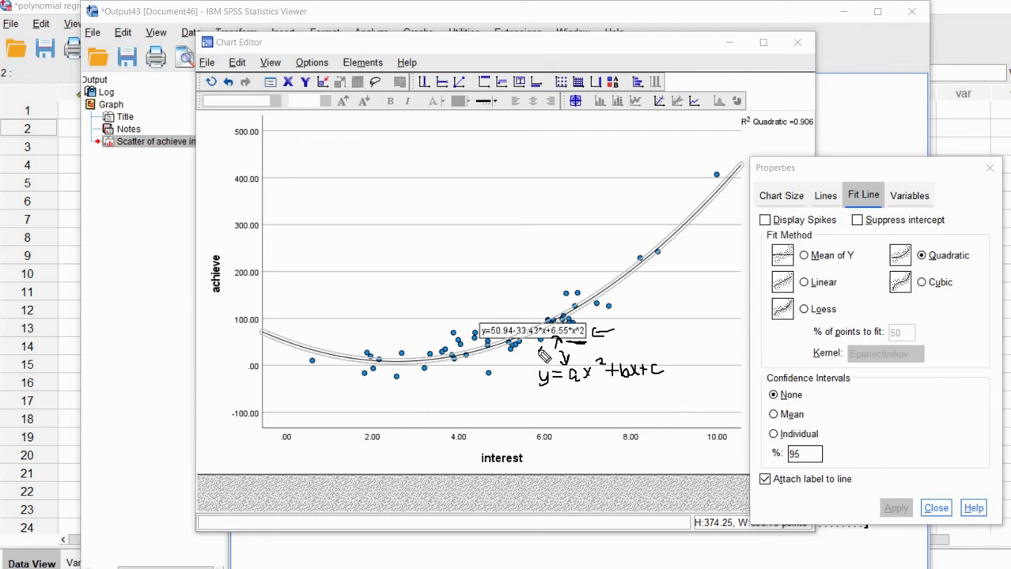
pyautogui.moveTo(536, 348); pyautogui.dragTo(525, 356)
pyautogui.moveTo(501, 306); pyautogui.dragTo(510, 308)
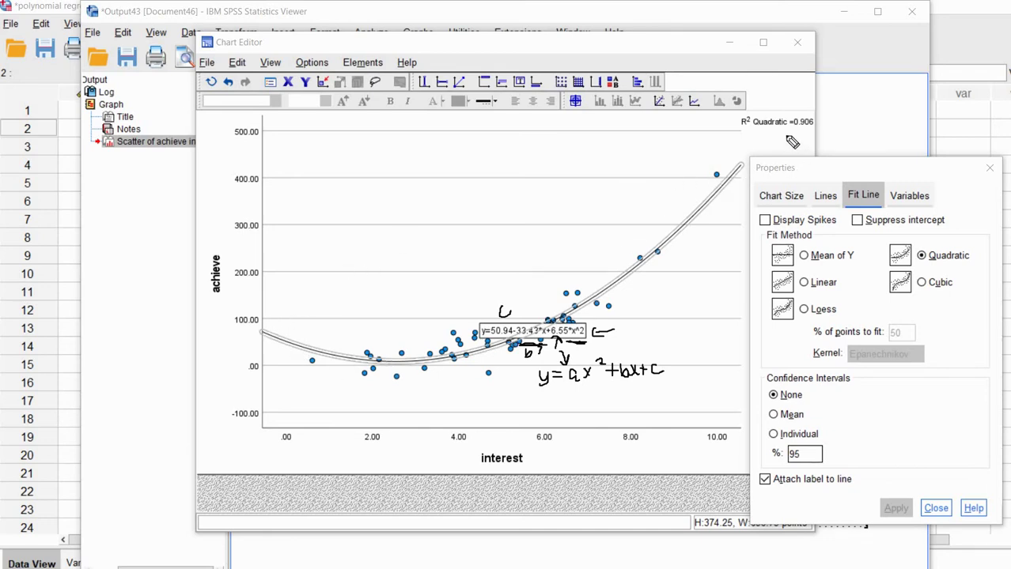
pyautogui.moveTo(779, 134); pyautogui.dragTo(819, 129)
pyautogui.press('Escape')
# Change the scatterplot's fit line to Cubic and examine its cubed and squared terms and the R² label.
pyautogui.click(922, 283)
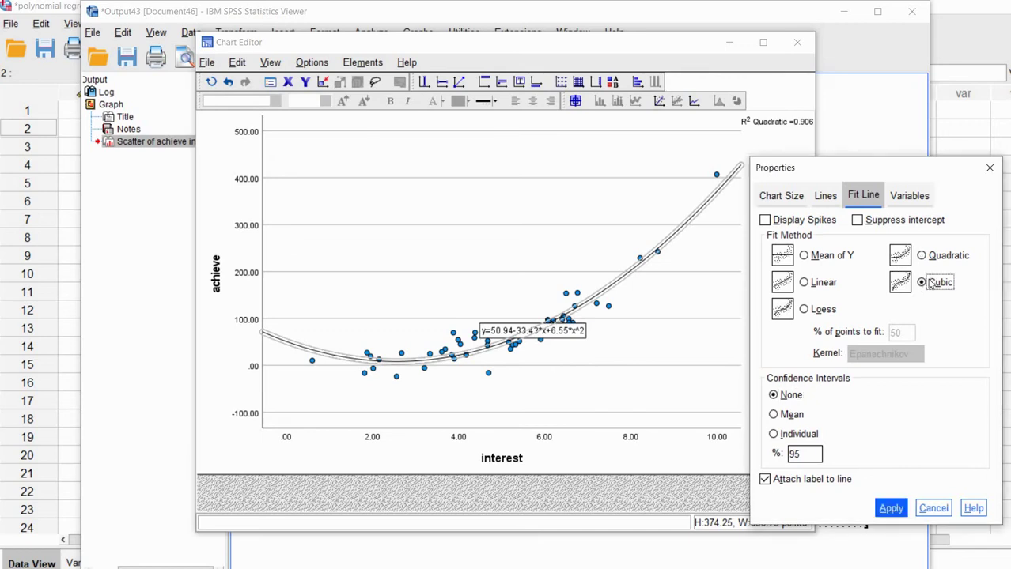
pyautogui.click(891, 509)
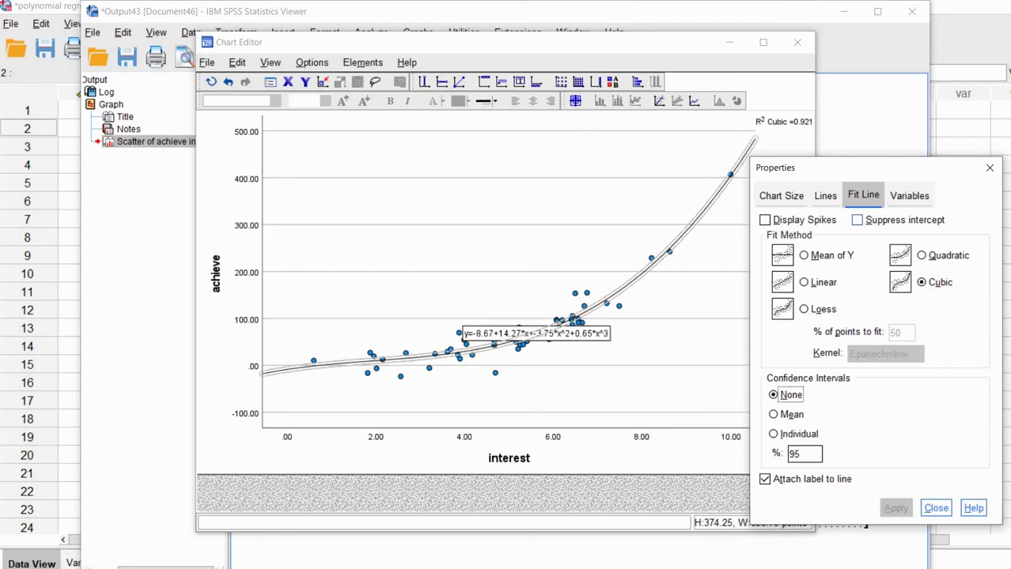
pyautogui.click(633, 350)
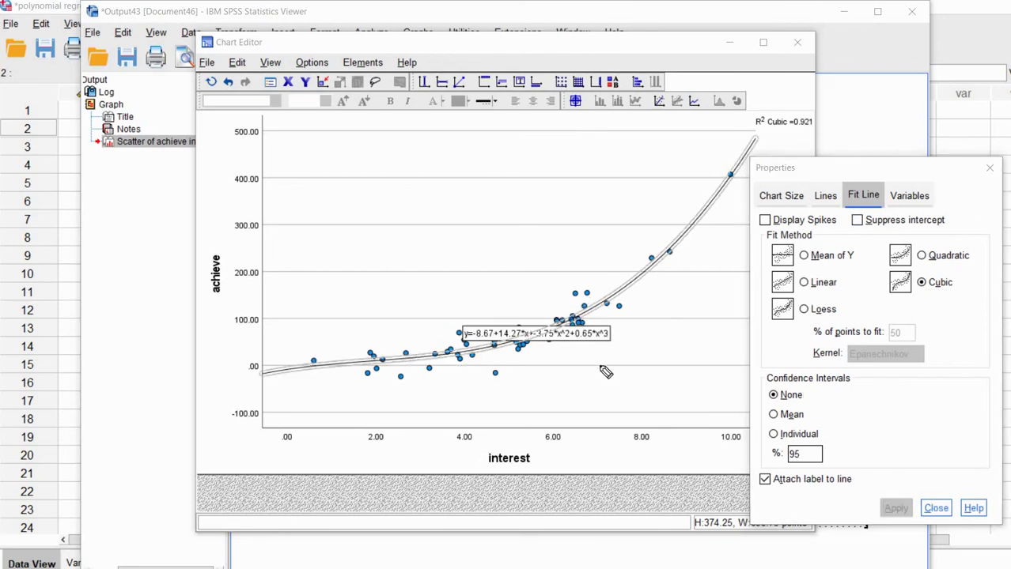
pyautogui.moveTo(585, 346); pyautogui.dragTo(599, 363)
pyautogui.moveTo(581, 347); pyautogui.dragTo(553, 344)
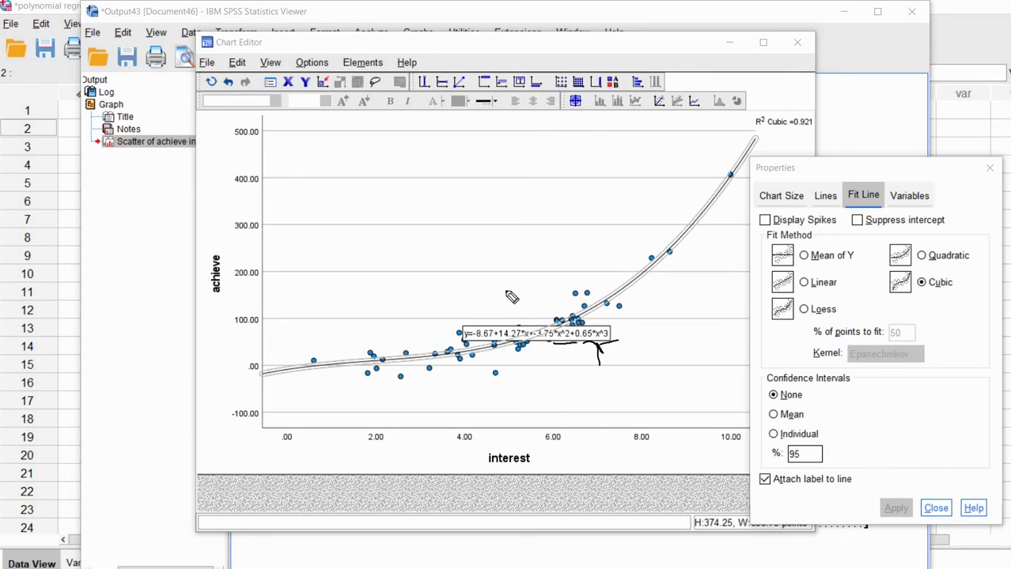
pyautogui.moveTo(519, 295)
pyautogui.mouseDown()
pyautogui.moveTo(520, 313)
pyautogui.moveTo(525, 304)
pyautogui.moveTo(480, 318)
pyautogui.moveTo(486, 310)
pyautogui.mouseUp()
pyautogui.moveTo(599, 363); pyautogui.dragTo(599, 345)
pyautogui.moveTo(820, 129); pyautogui.dragTo(788, 136)
pyautogui.press('Escape')
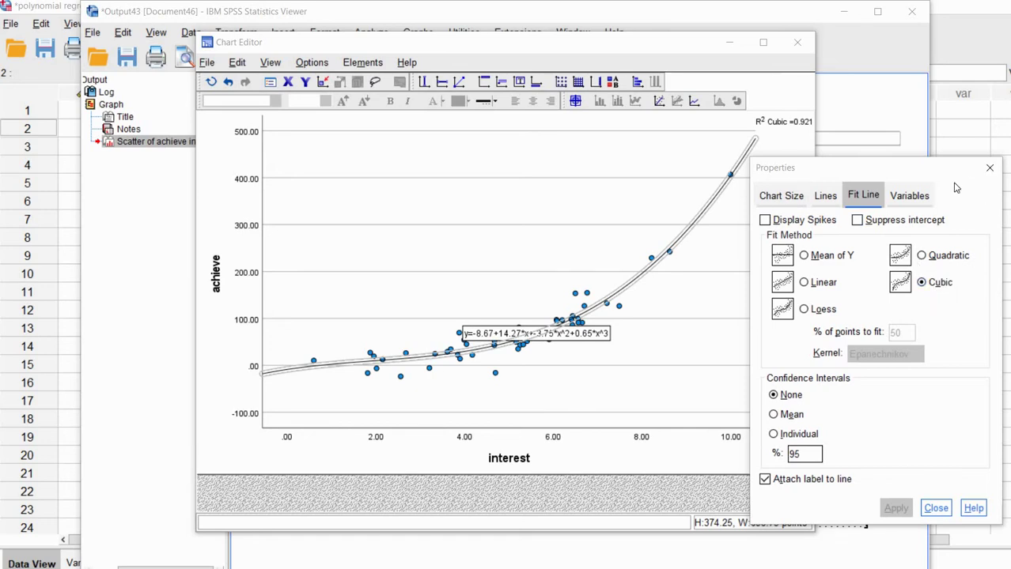
# Close the fit line properties, the Chart Editor and the output viewer without saving the output.
pyautogui.click(988, 167)
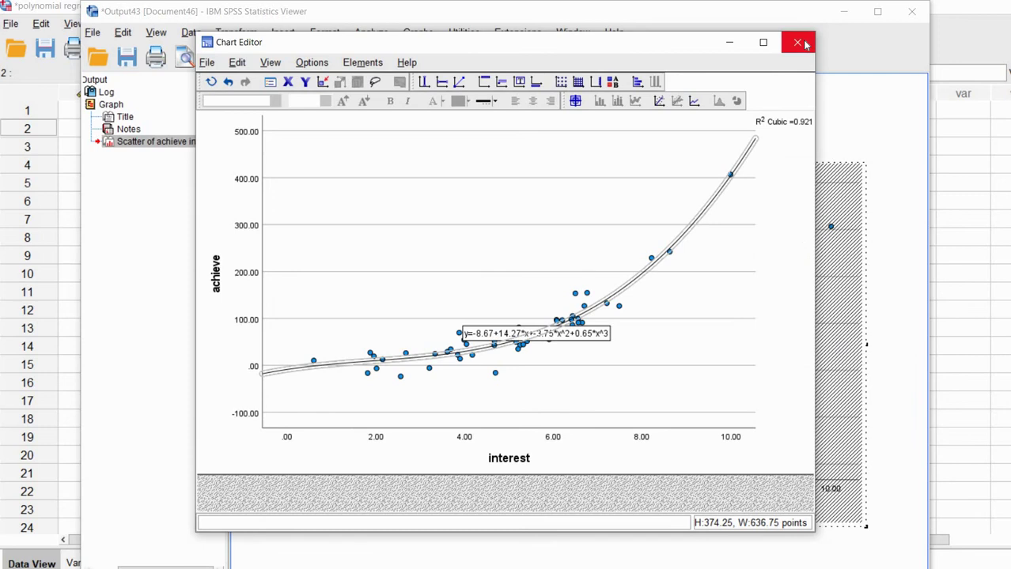
pyautogui.click(804, 45)
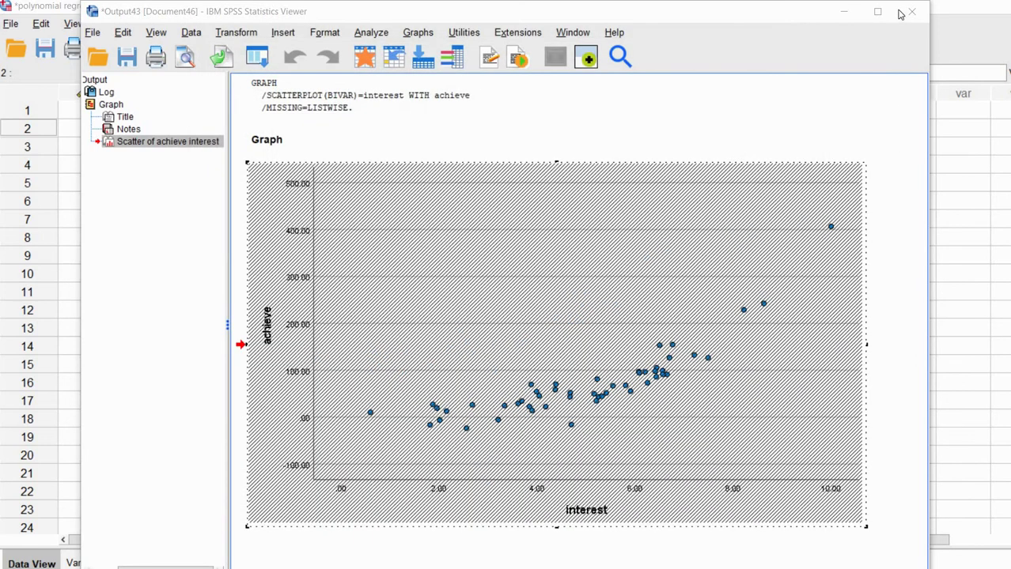
pyautogui.click(911, 11)
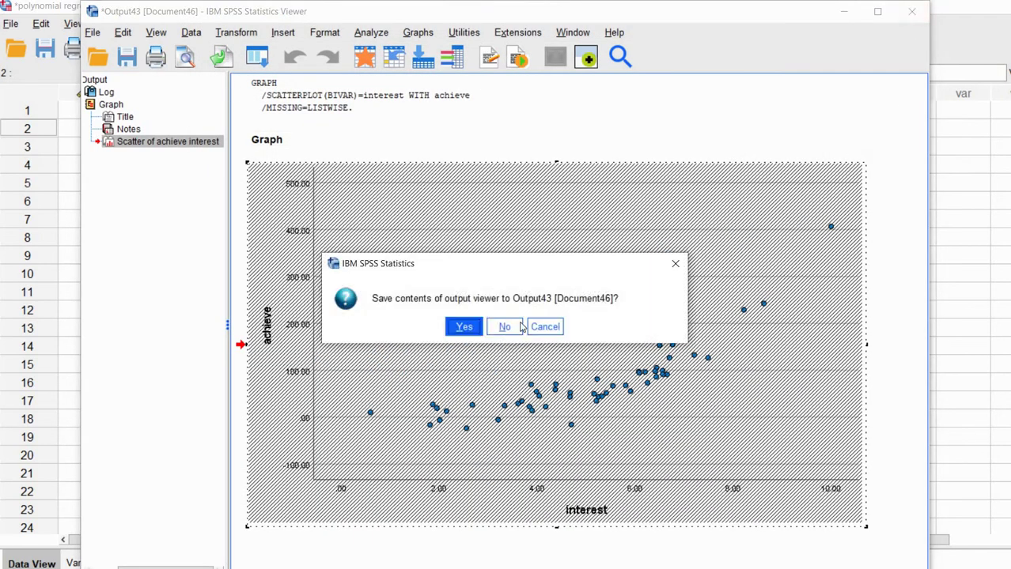
pyautogui.click(504, 326)
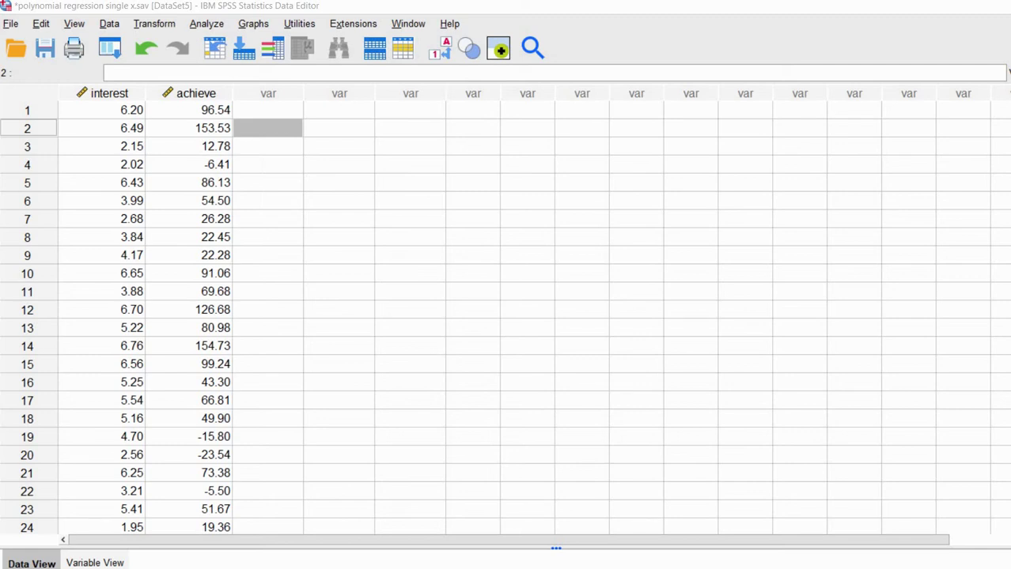
# Switch to the model equations slide and examine the predicted achieve and interest terms of the linear equation.
pyautogui.hotkey('alt', 'Tab')
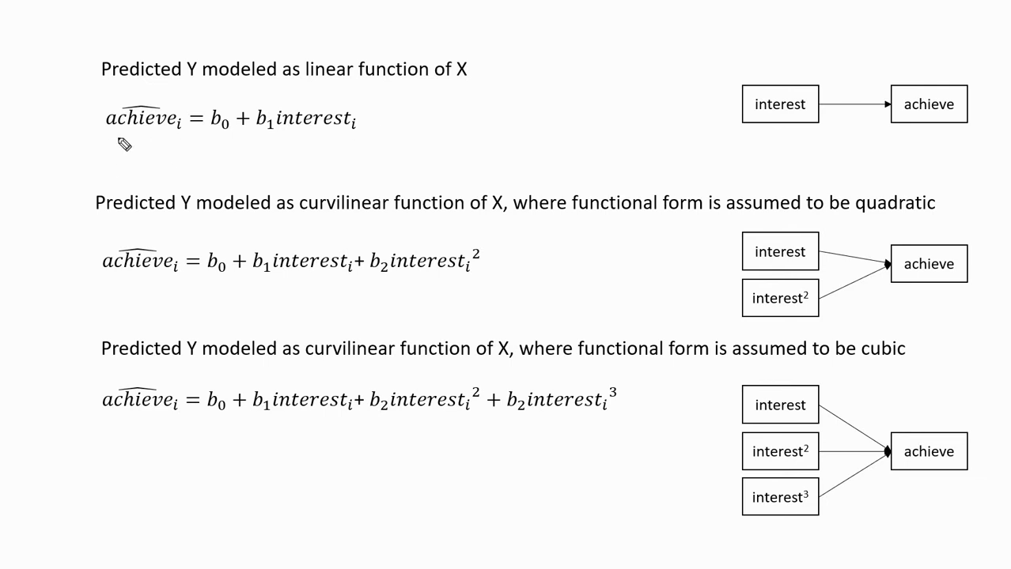
pyautogui.moveTo(117, 137); pyautogui.dragTo(169, 136)
pyautogui.moveTo(263, 139); pyautogui.dragTo(351, 139)
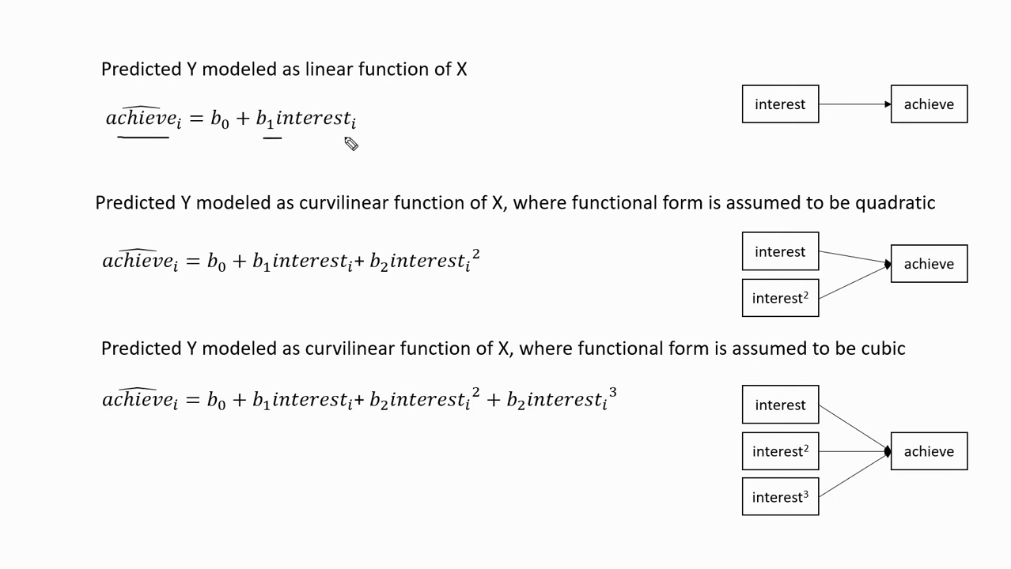
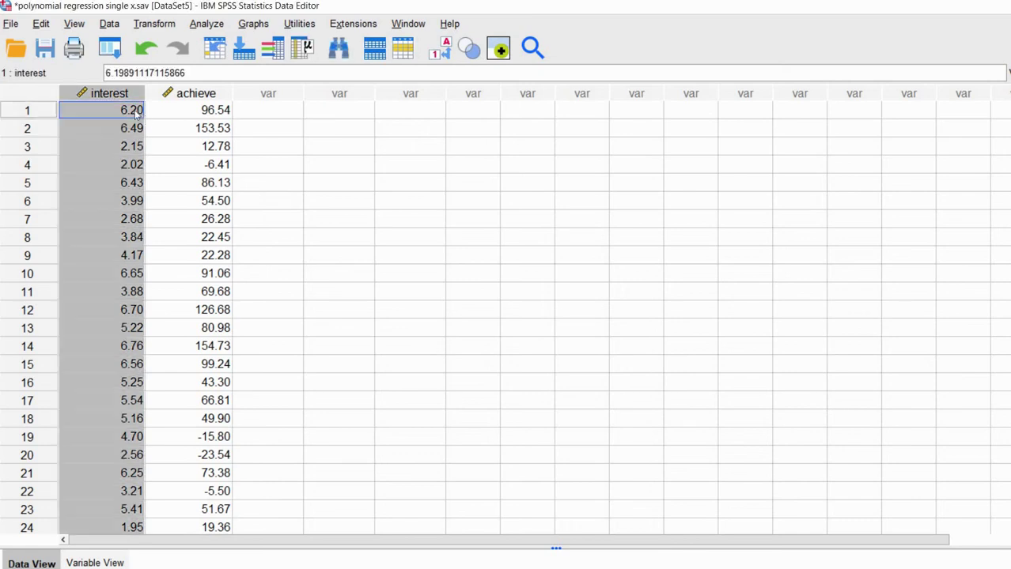
pyautogui.click(173, 96)
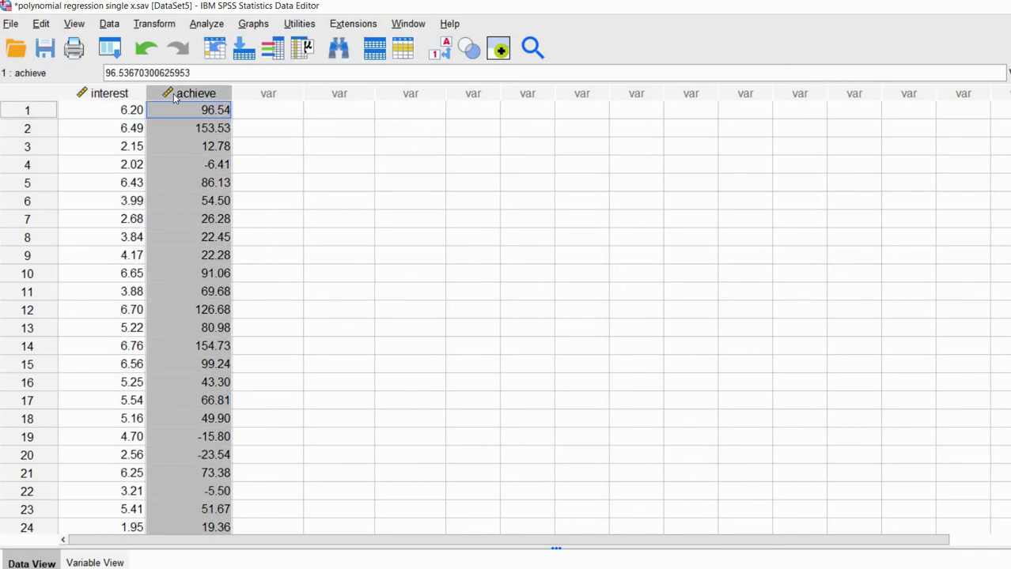
pyautogui.scroll(-1, 287, 146)
pyautogui.click(287, 147)
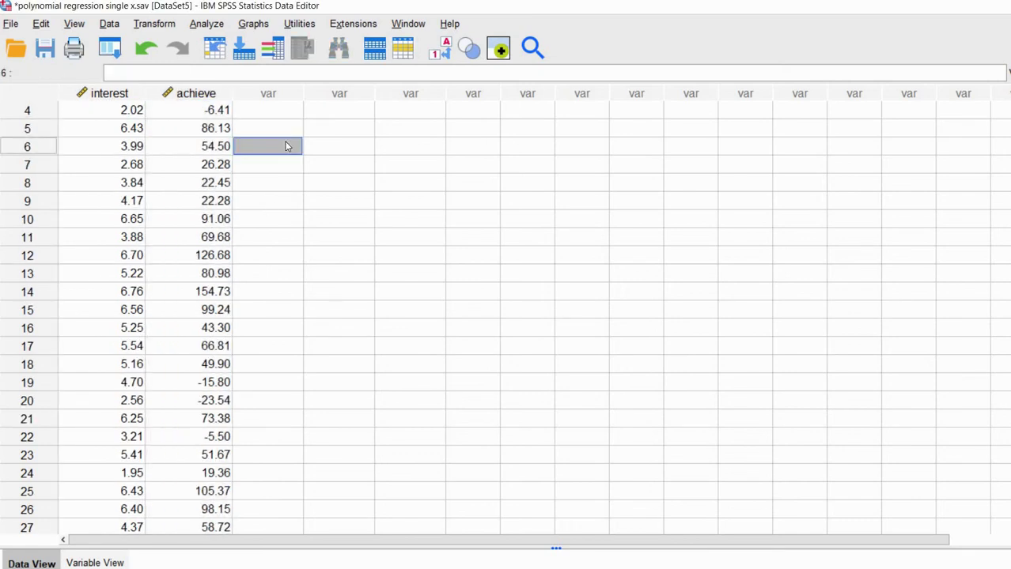
pyautogui.scroll(1, 285, 149)
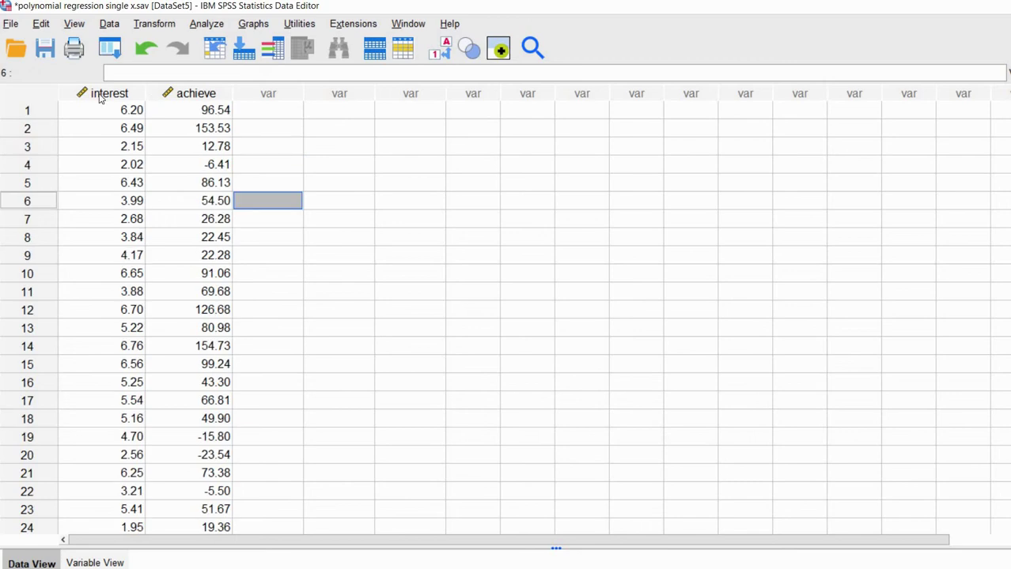
pyautogui.click(108, 95)
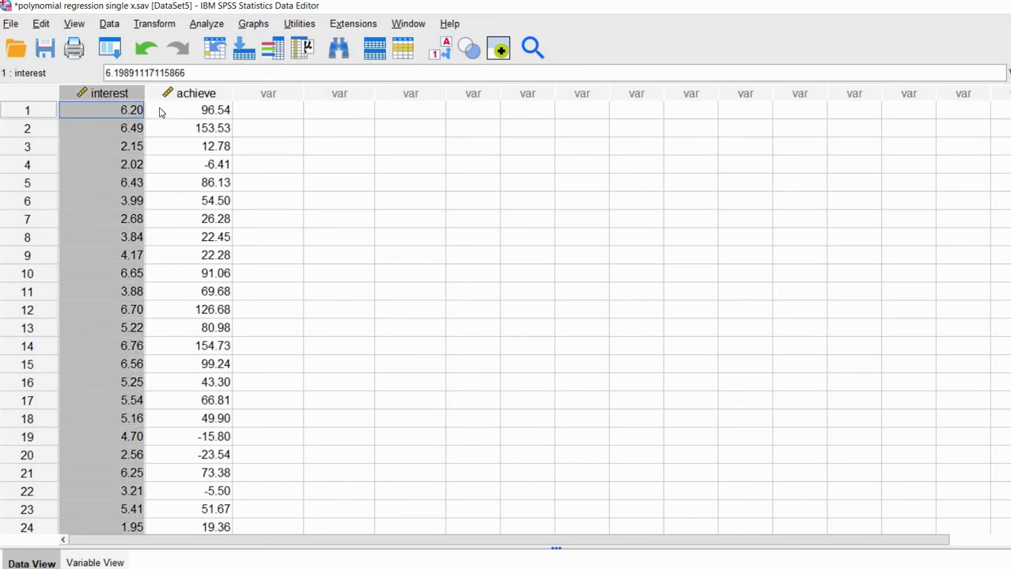
pyautogui.click(286, 149)
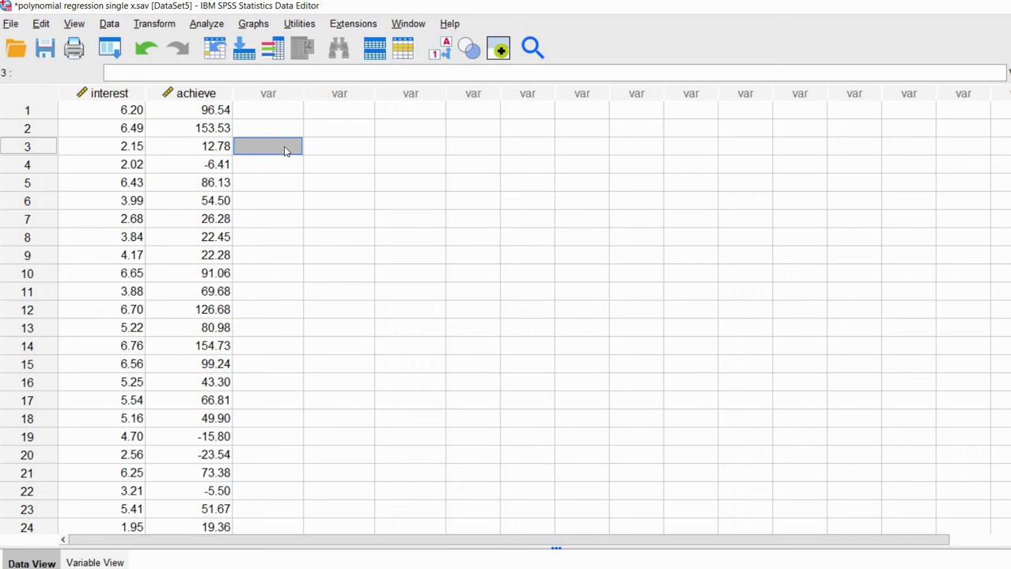
pyautogui.click(163, 25)
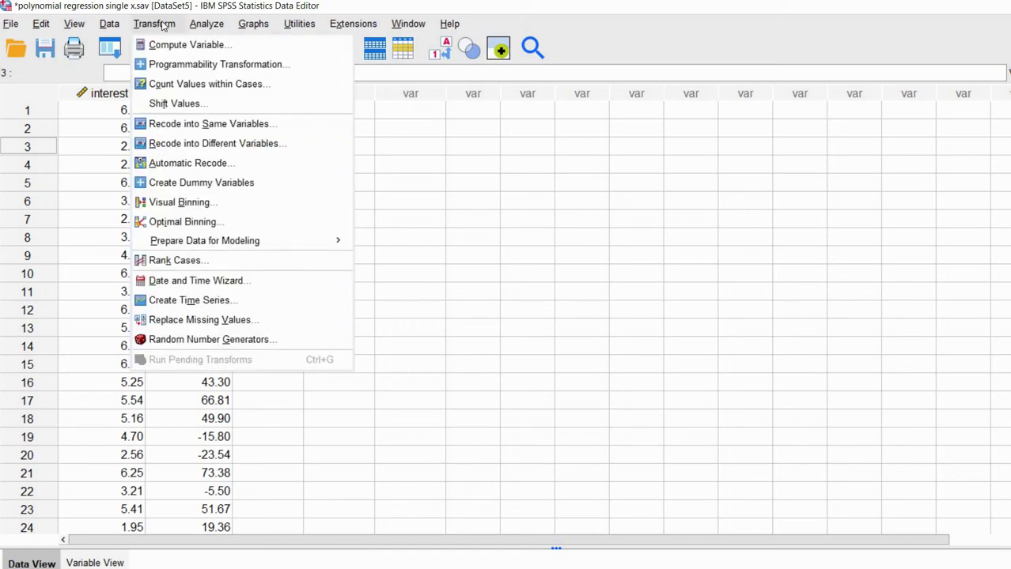
pyautogui.click(564, 163)
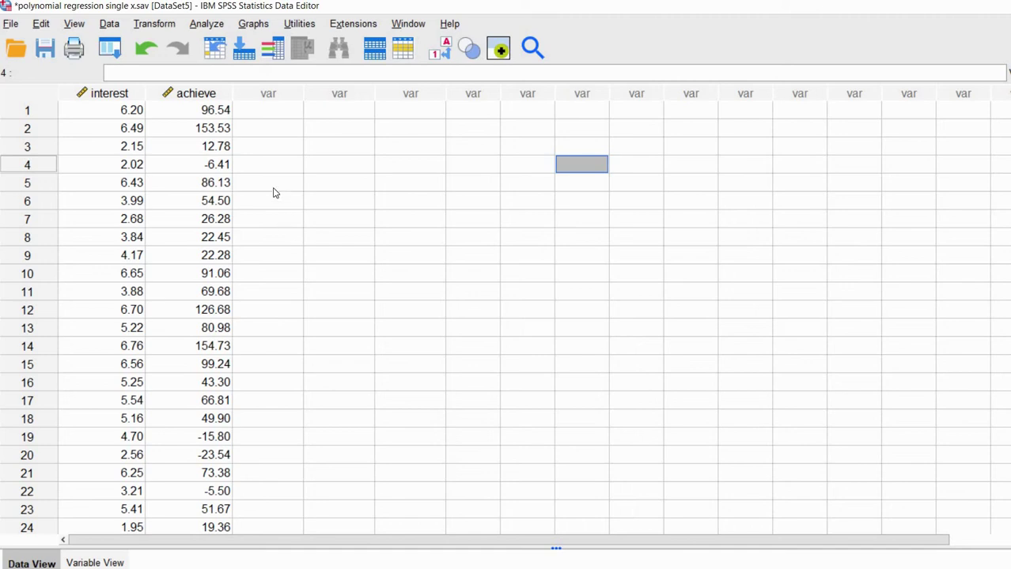
# Run Descriptives on the interest variable and return to the data editor.
pyautogui.click(119, 96)
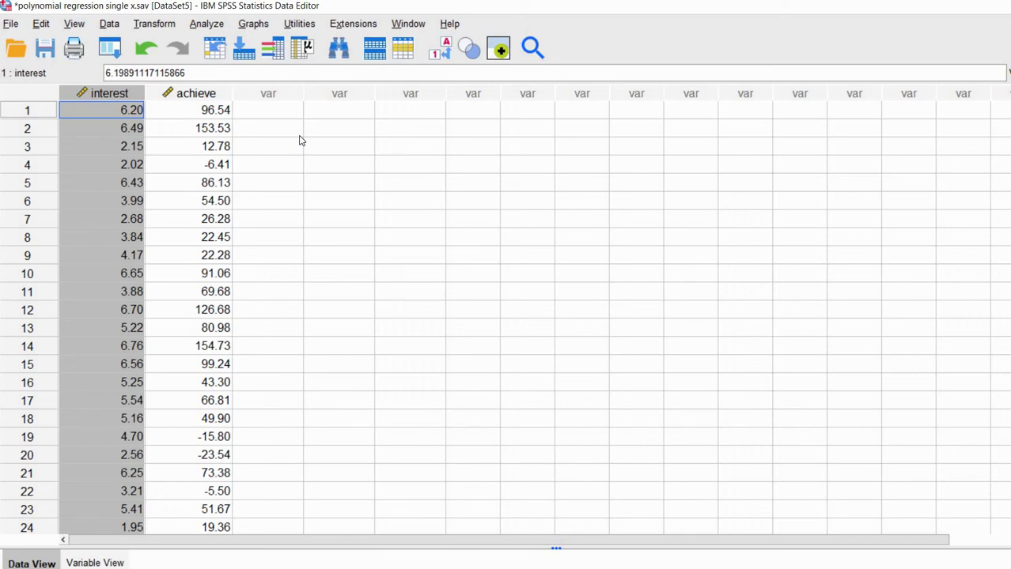
pyautogui.click(217, 25)
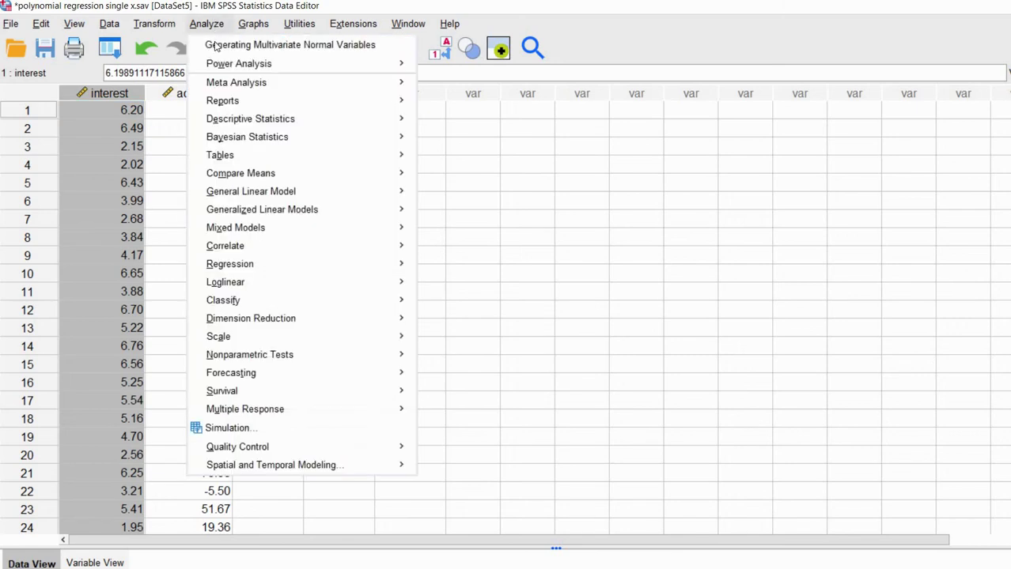
pyautogui.moveTo(379, 118)
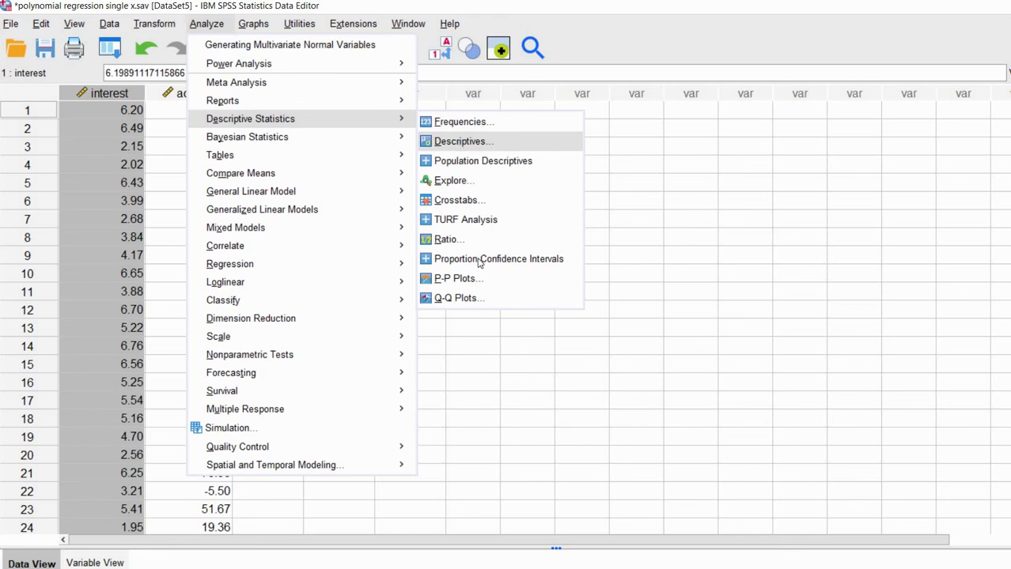
pyautogui.click(460, 143)
pyautogui.click(522, 291)
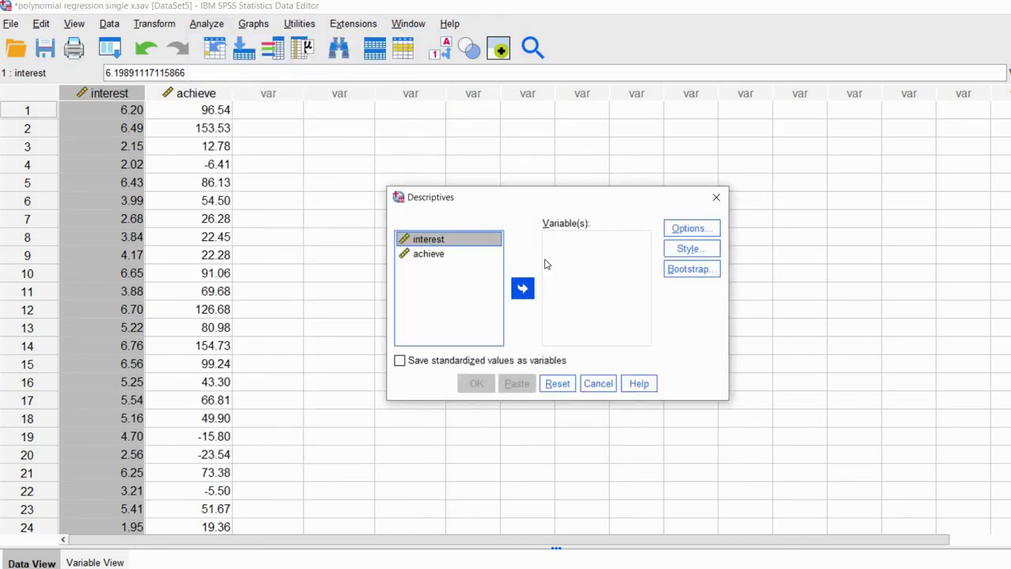
pyautogui.click(477, 384)
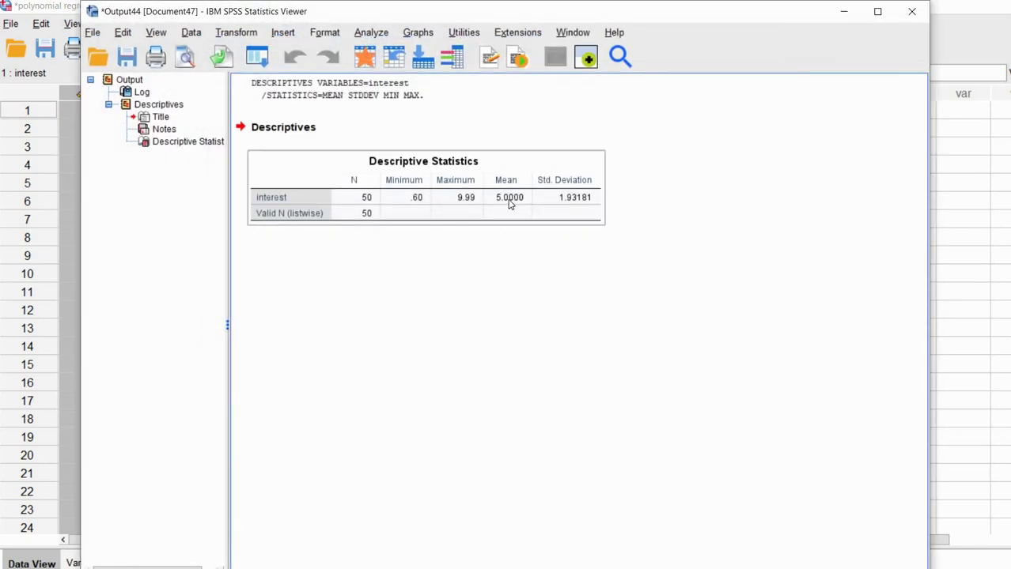
pyautogui.click(945, 45)
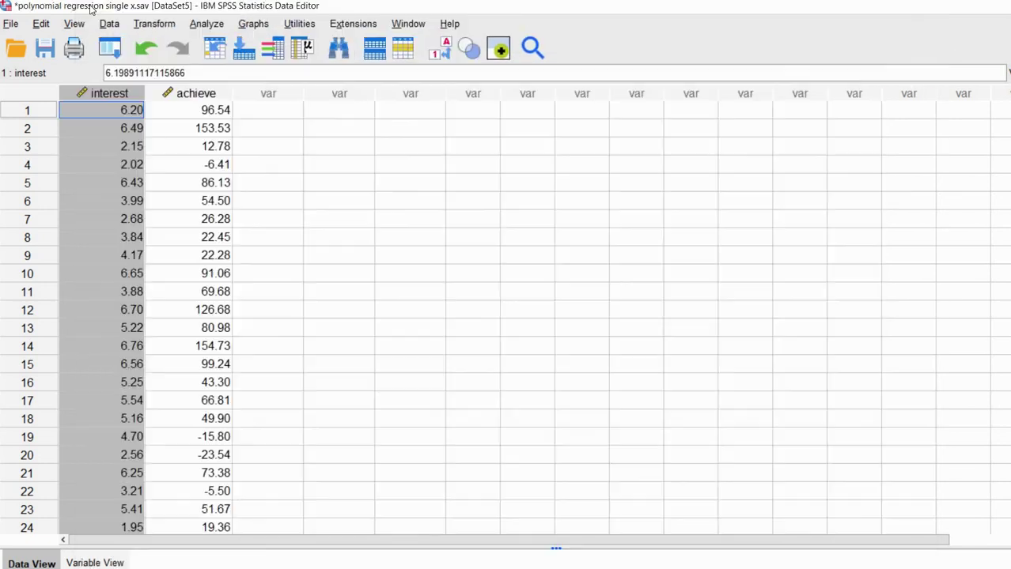
pyautogui.click(310, 130)
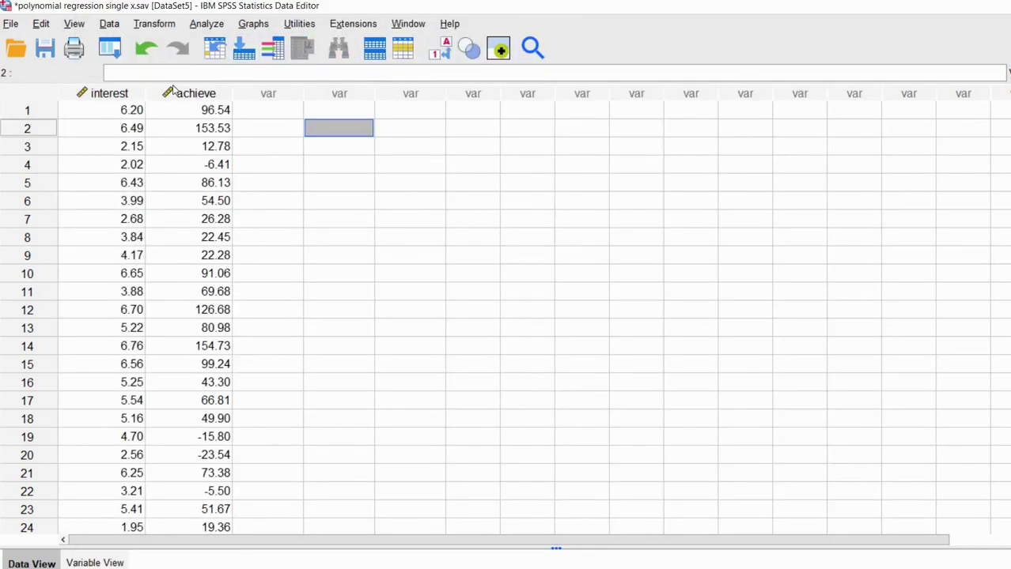
# Reset the Compute Variable setup and name the target variable interest_c.
pyautogui.click(151, 25)
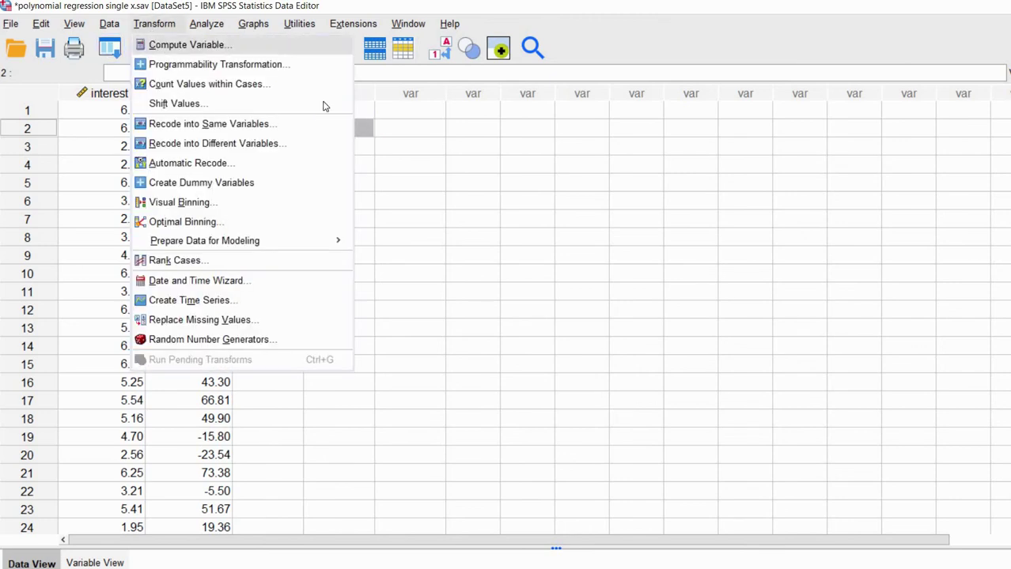
pyautogui.click(741, 468)
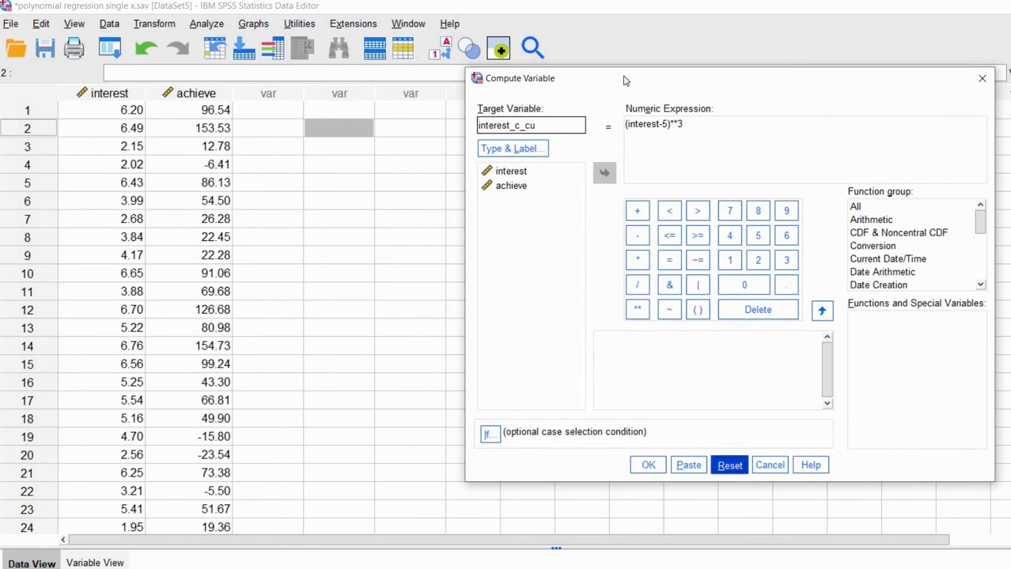
pyautogui.moveTo(623, 80); pyautogui.dragTo(450, 50)
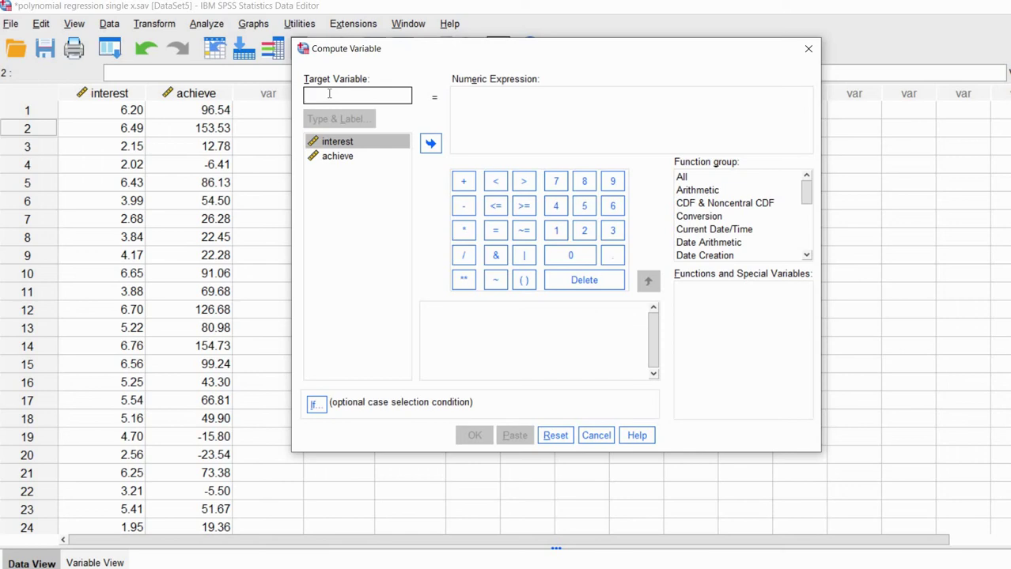
pyautogui.write('in')
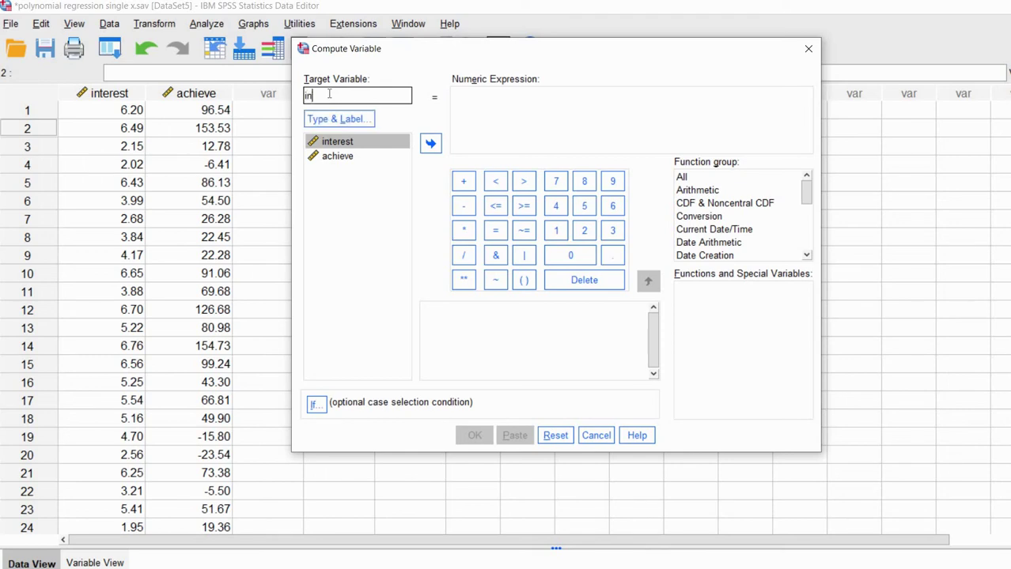
pyautogui.write('terest_c')
# Compute interest_c with the expression interest-5 and review the new column in the data editor.
pyautogui.click(514, 109)
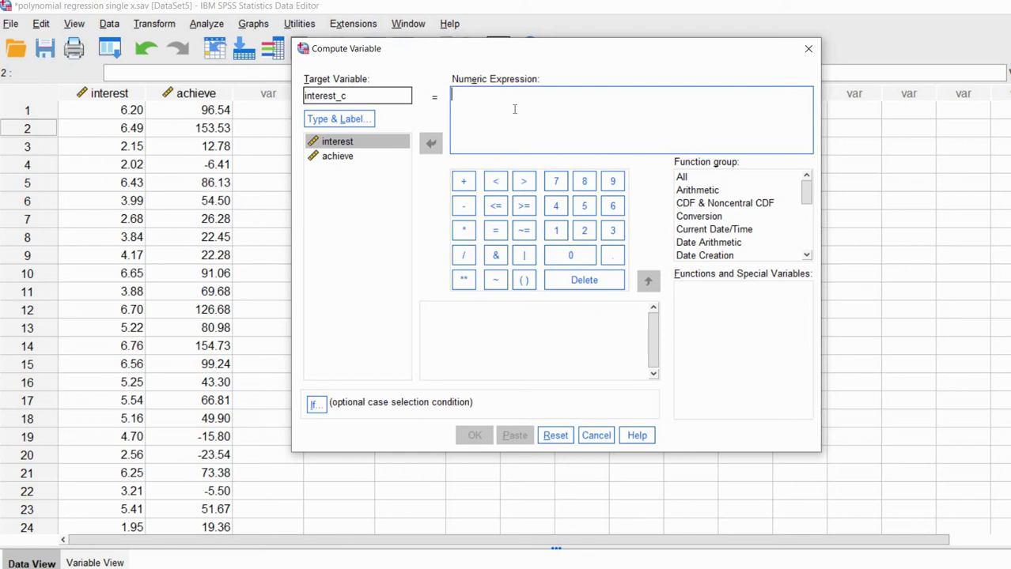
pyautogui.click(356, 144)
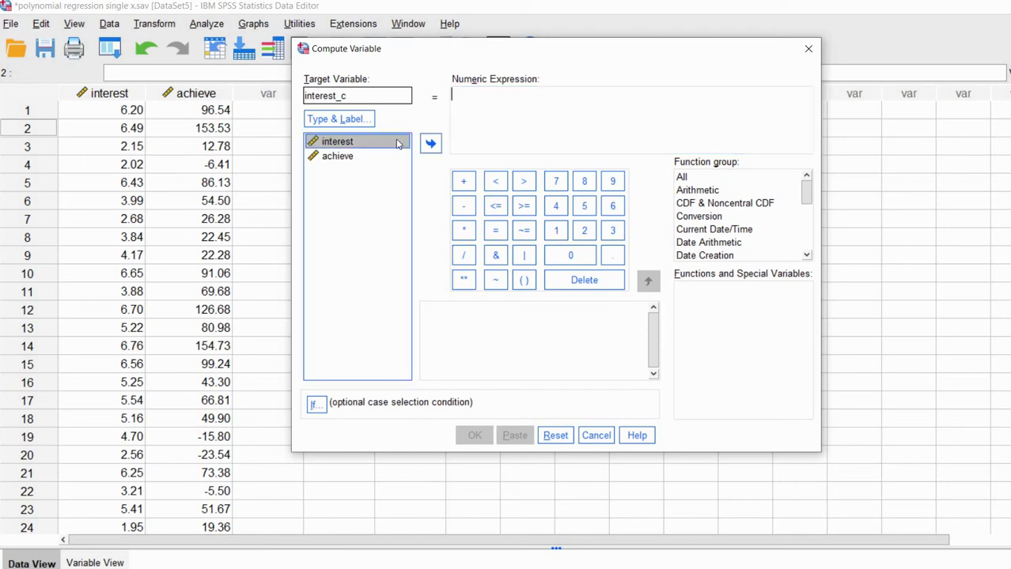
pyautogui.click(498, 101)
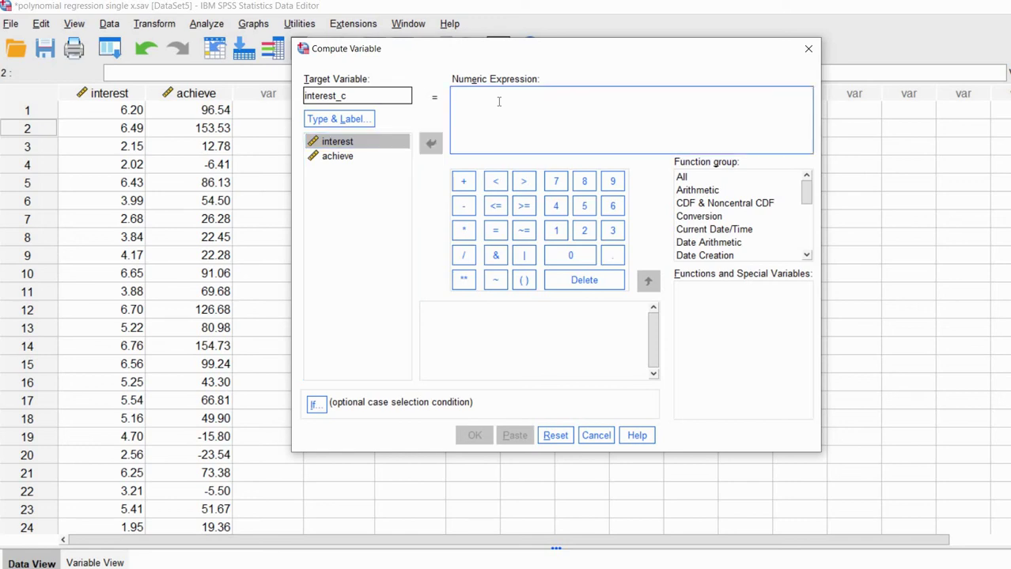
pyautogui.write('interest')
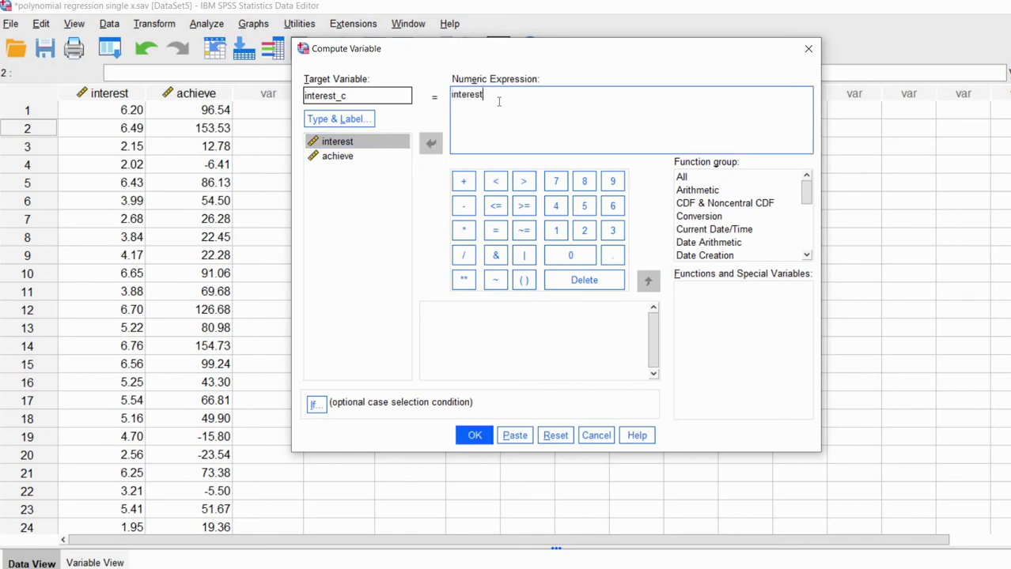
pyautogui.write('-5')
pyautogui.doubleClick(307, 98)
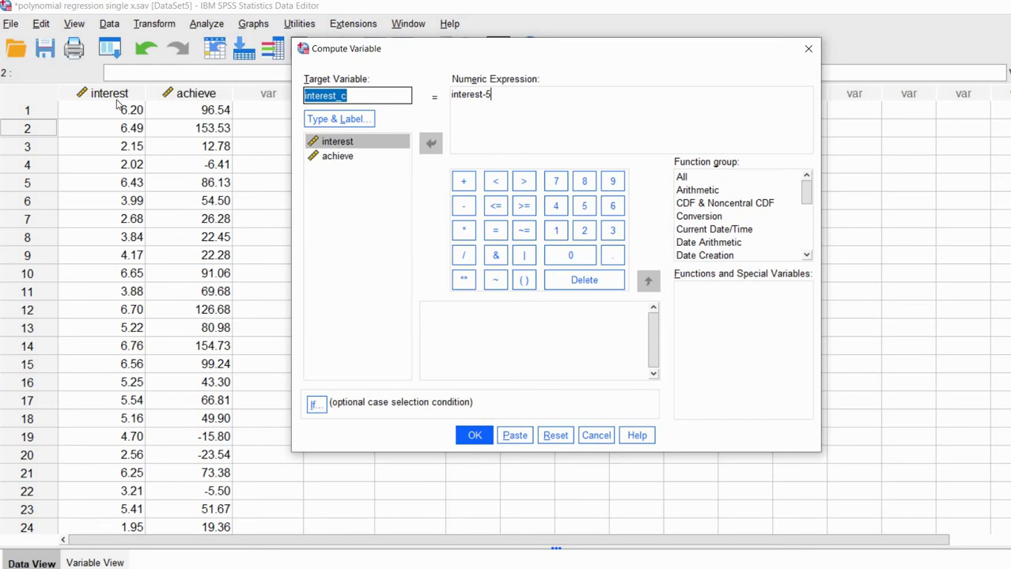
pyautogui.click(475, 437)
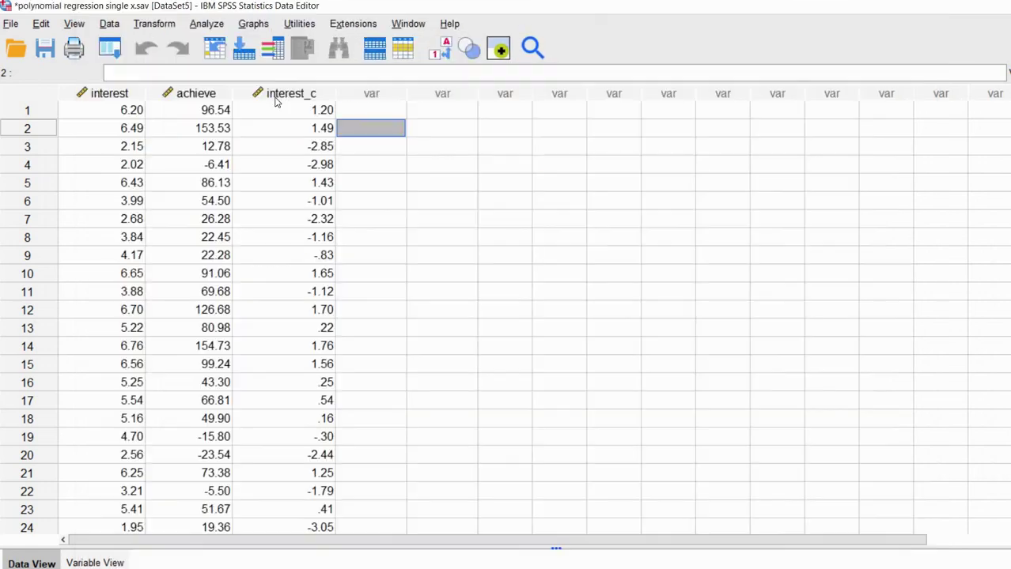
pyautogui.click(285, 94)
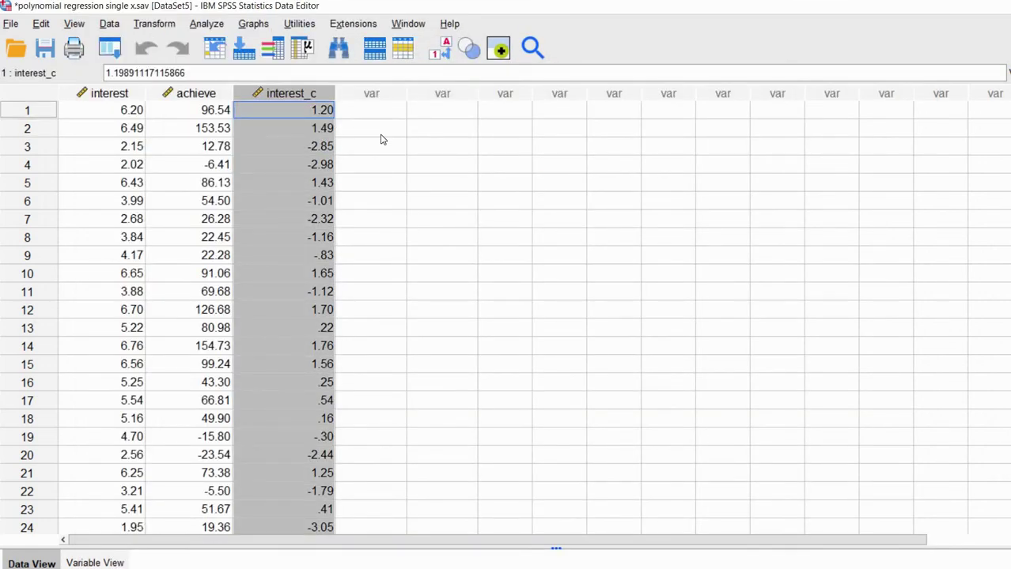
pyautogui.click(363, 133)
pyautogui.click(298, 89)
pyautogui.click(363, 127)
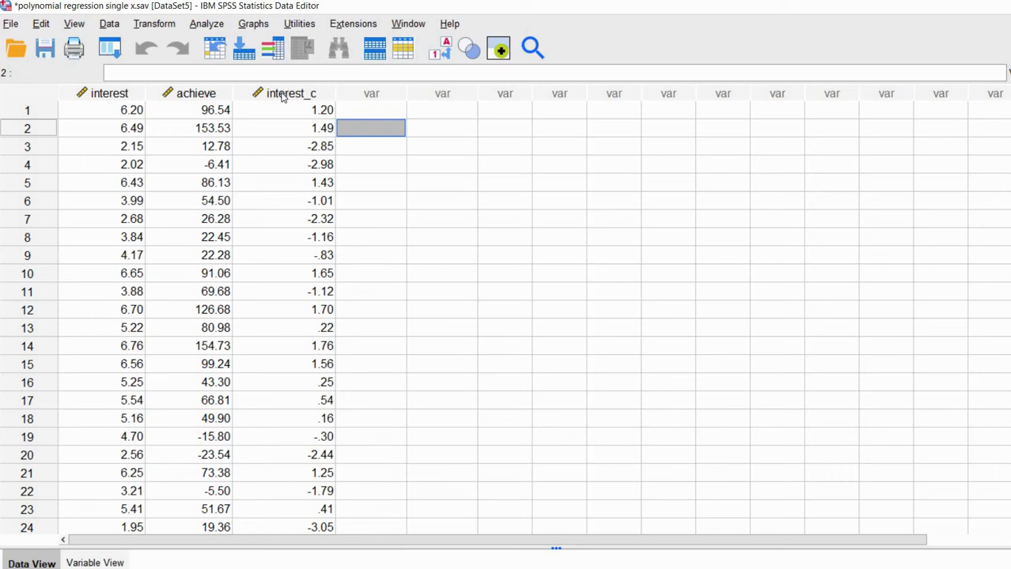
# Set up a new computed variable interest_c_sq with the numeric expression (interest-5)**2.
pyautogui.click(155, 24)
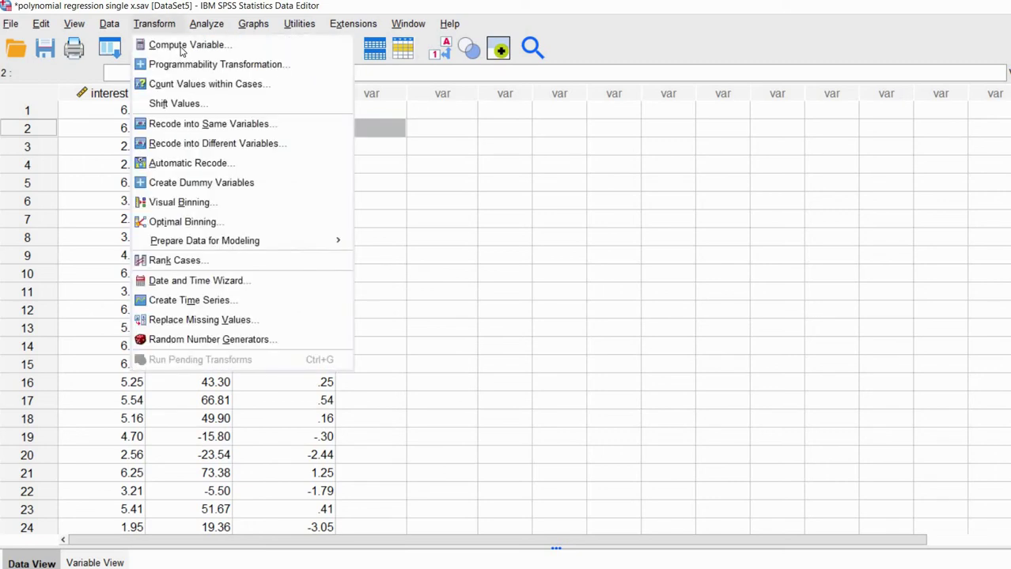
pyautogui.click(182, 47)
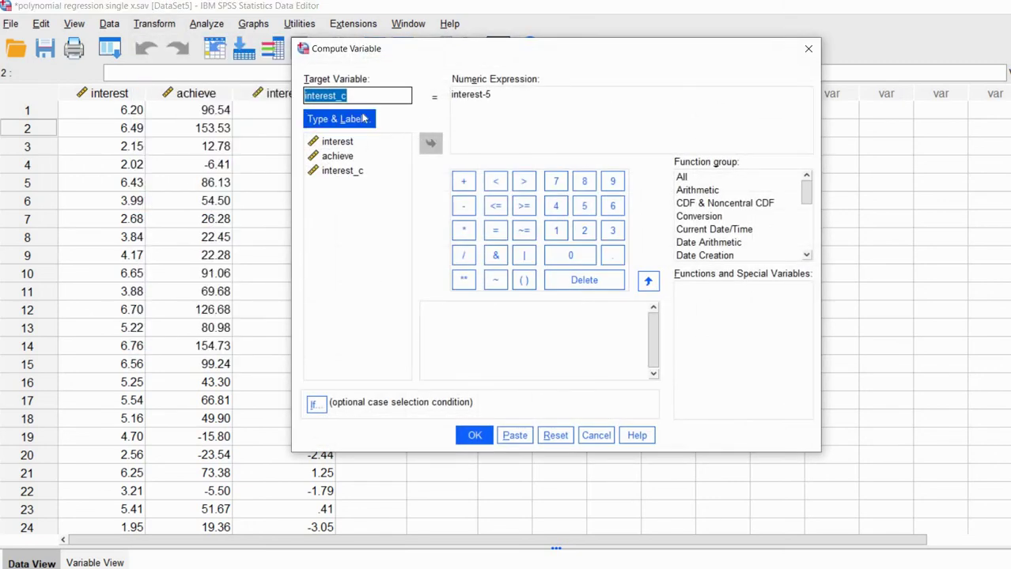
pyautogui.click(360, 98)
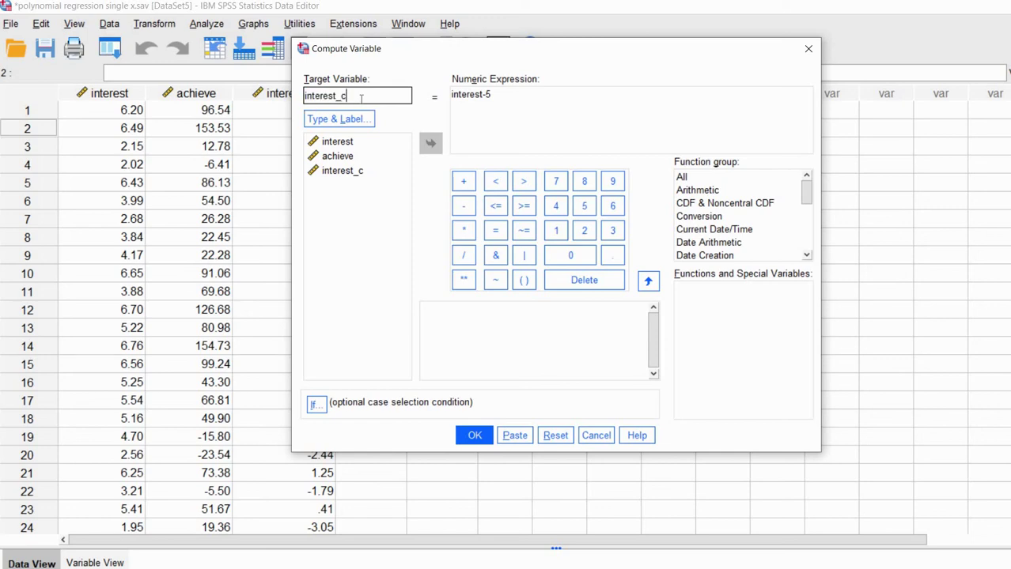
pyautogui.write('_sq')
pyautogui.click(452, 96)
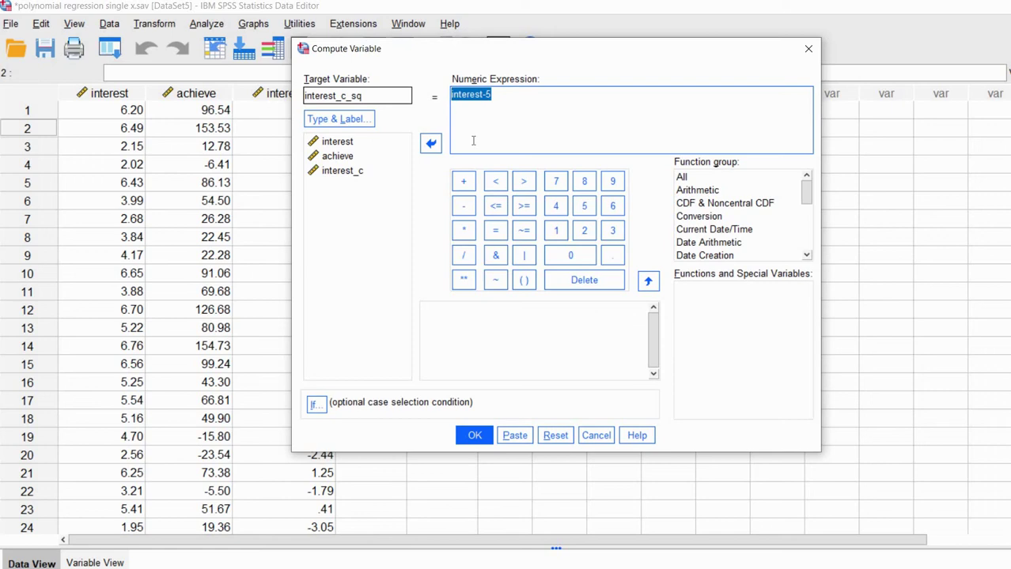
pyautogui.press('Home')
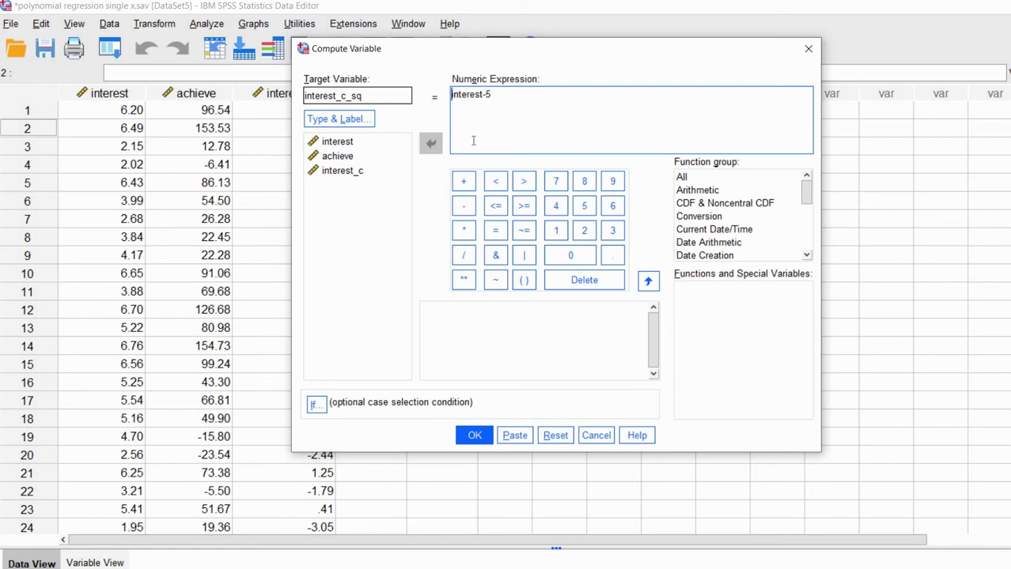
pyautogui.write('(')
pyautogui.hotkey('ctrl', 'Right')
pyautogui.write(')**2')
# Replace interest-5 with interest_c inside the squared expression and compute interest_c_sq.
pyautogui.moveTo(495, 94); pyautogui.dragTo(452, 95)
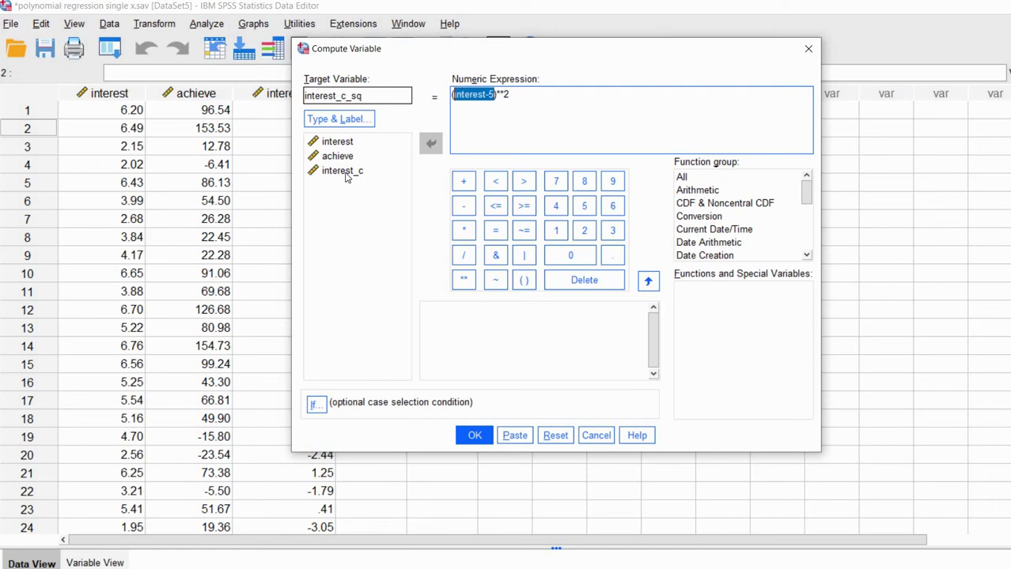
pyautogui.doubleClick(343, 171)
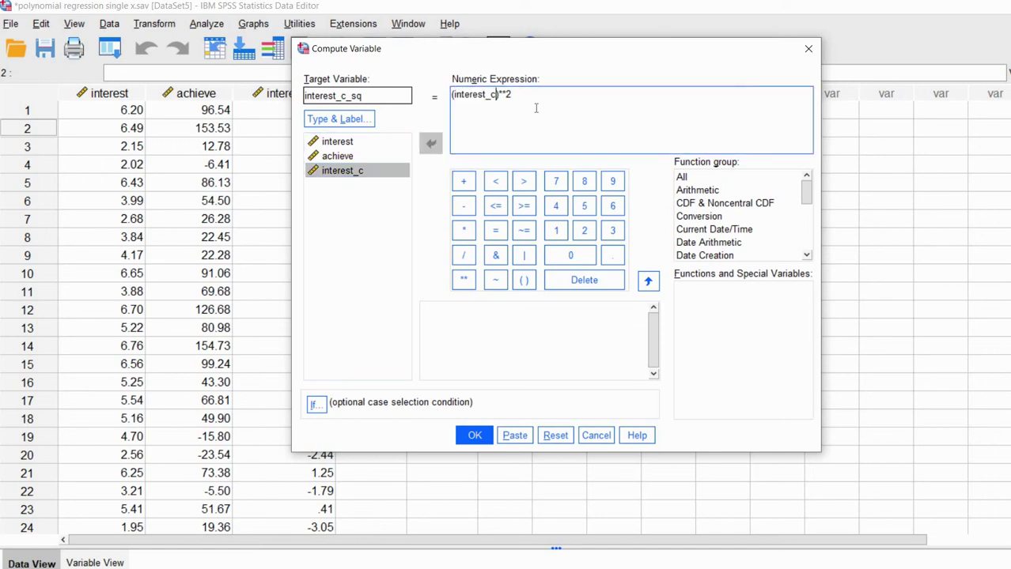
pyautogui.click(476, 437)
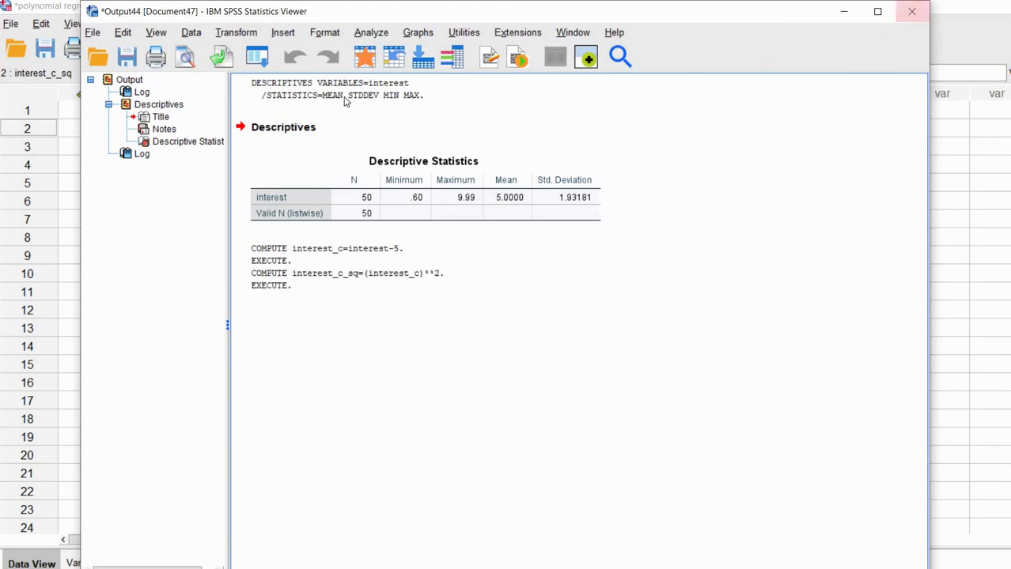
# Close the output viewer and narrow the interest_c_sq column in the data editor.
pyautogui.click(911, 11)
pyautogui.click(439, 95)
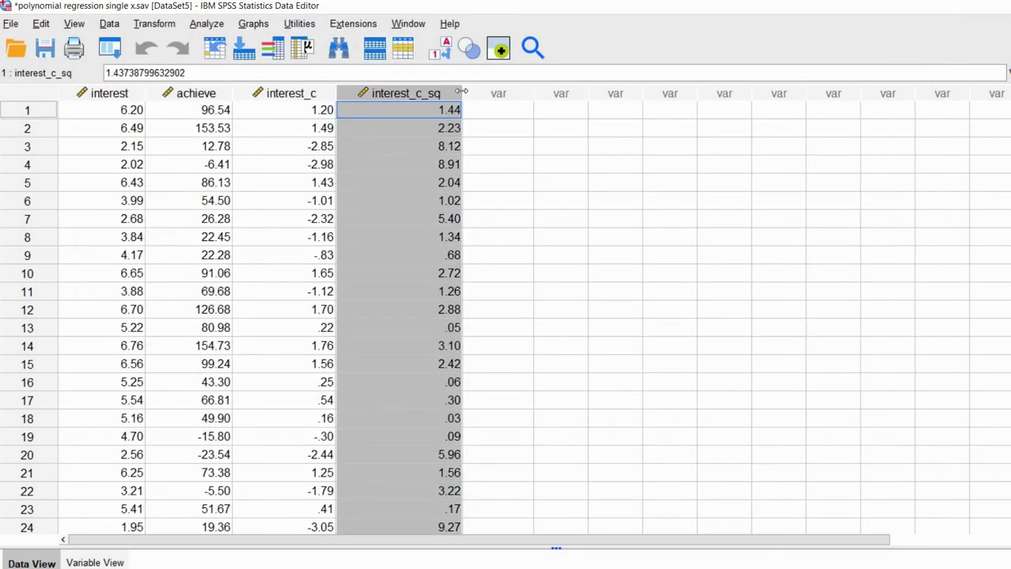
pyautogui.moveTo(451, 89)
pyautogui.mouseDown()
pyautogui.moveTo(407, 103)
pyautogui.moveTo(441, 106)
pyautogui.mouseUp()
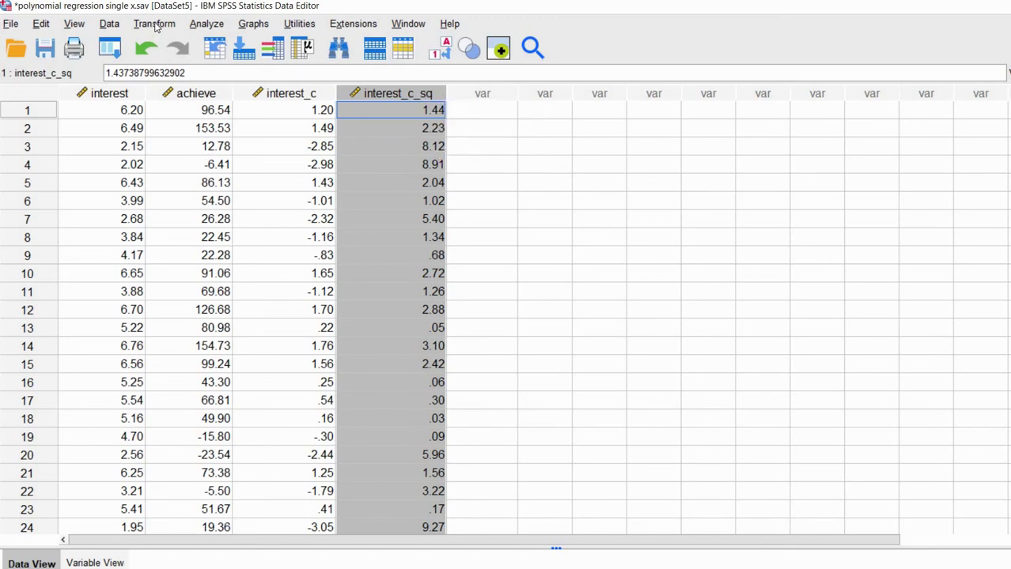
# Compute a new variable interest_c_cu as the cube of interest_c.
pyautogui.click(155, 24)
pyautogui.click(284, 45)
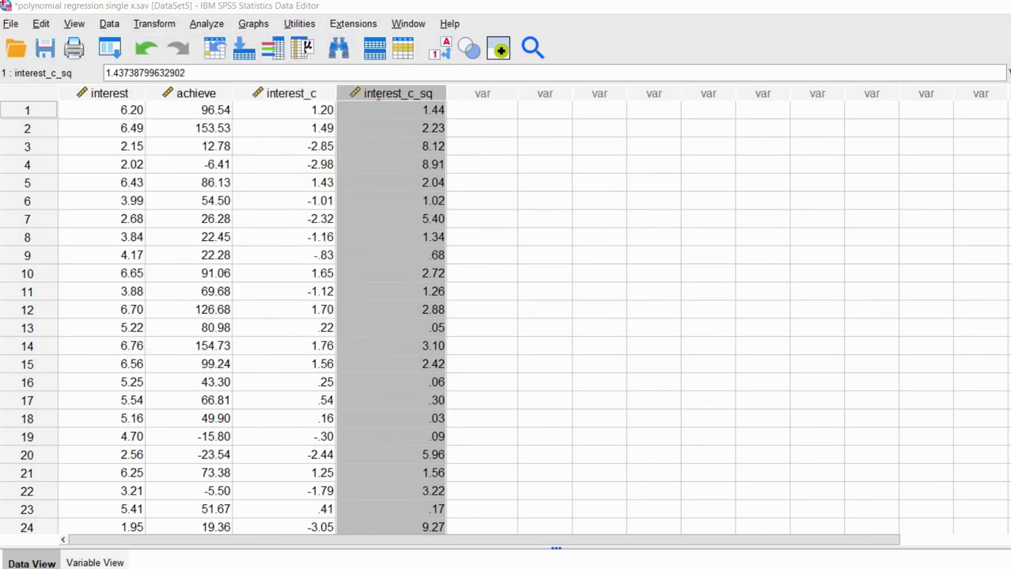
pyautogui.click(381, 97)
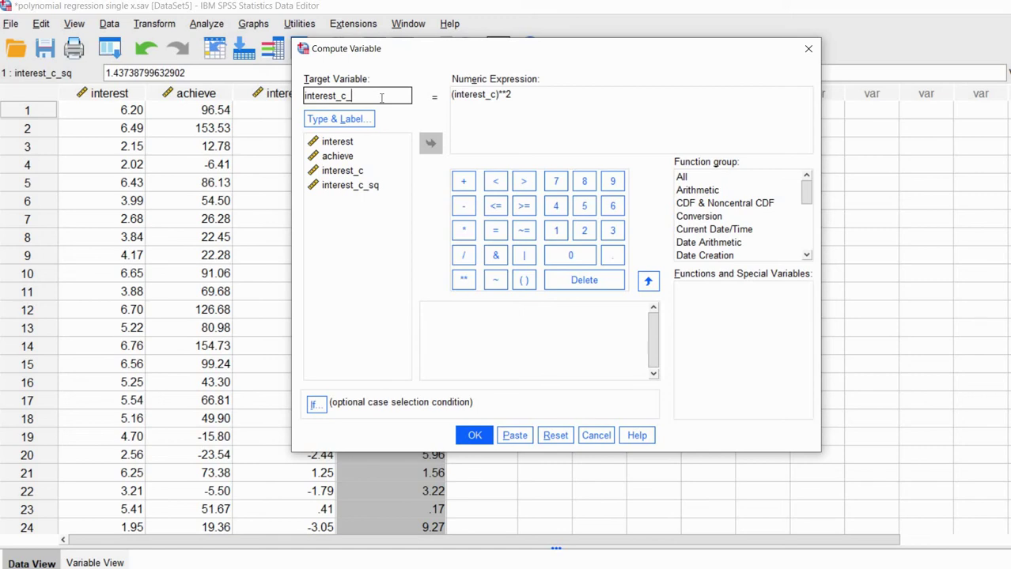
pyautogui.write('cub')
pyautogui.click(537, 97)
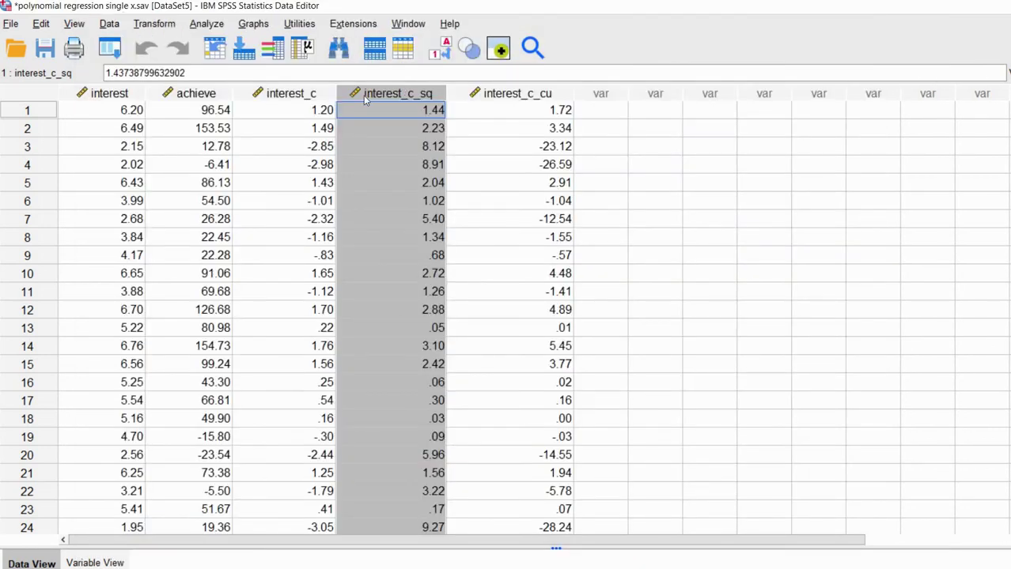
# Review the interest_c, interest_c_sq and interest_c_cu columns together and narrow the interest_c_cu column.
pyautogui.click(655, 183)
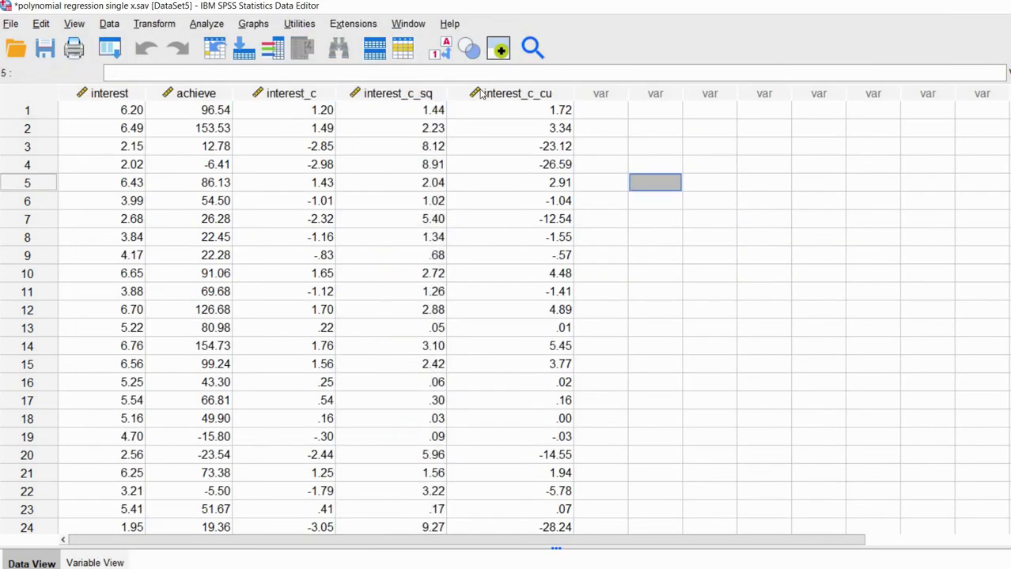
pyautogui.click(291, 93)
pyautogui.keyDown('shift'); pyautogui.click(517, 93); pyautogui.keyUp('shift')
pyautogui.click(627, 144)
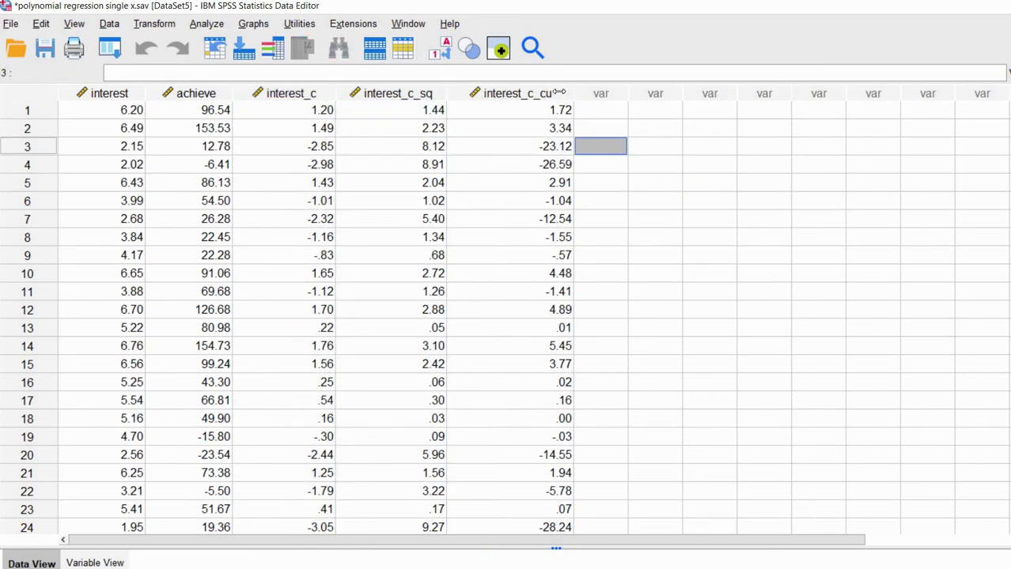
pyautogui.doubleClick(559, 93)
pyautogui.click(653, 167)
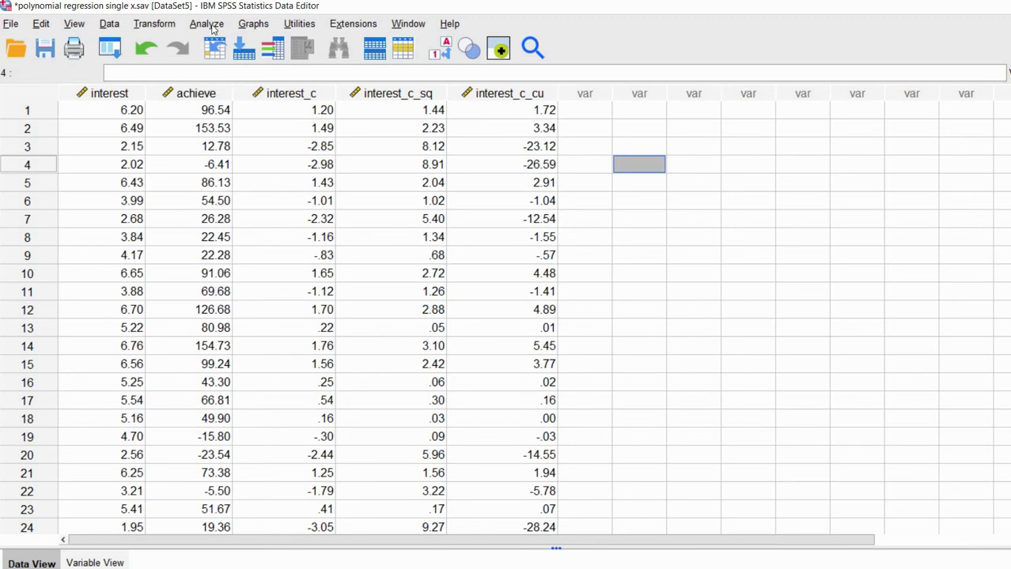
# Reset the Linear Regression setup, then assign achieve as the dependent variable and interest_c as the block 1 predictor.
pyautogui.click(204, 24)
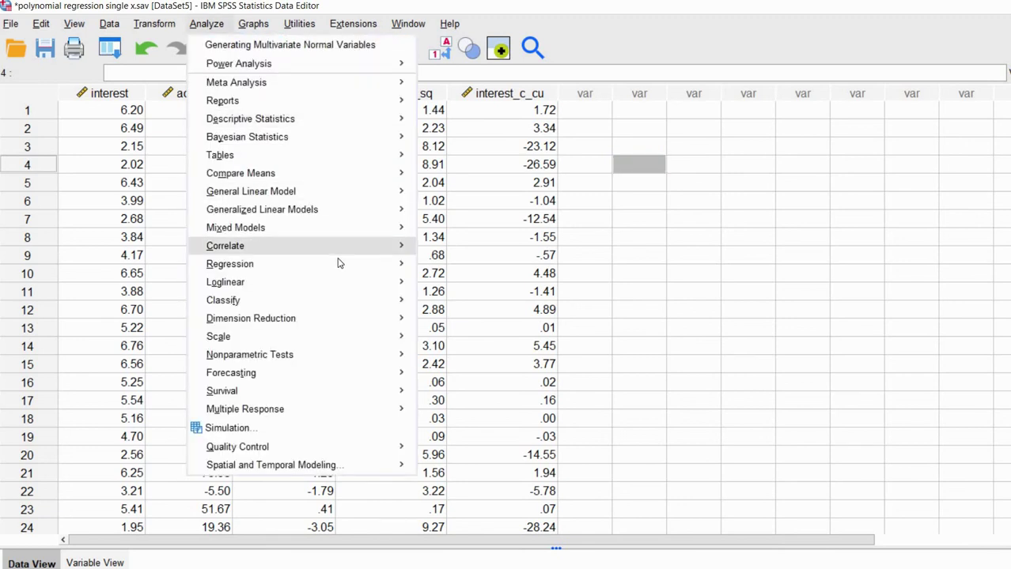
pyautogui.moveTo(380, 264)
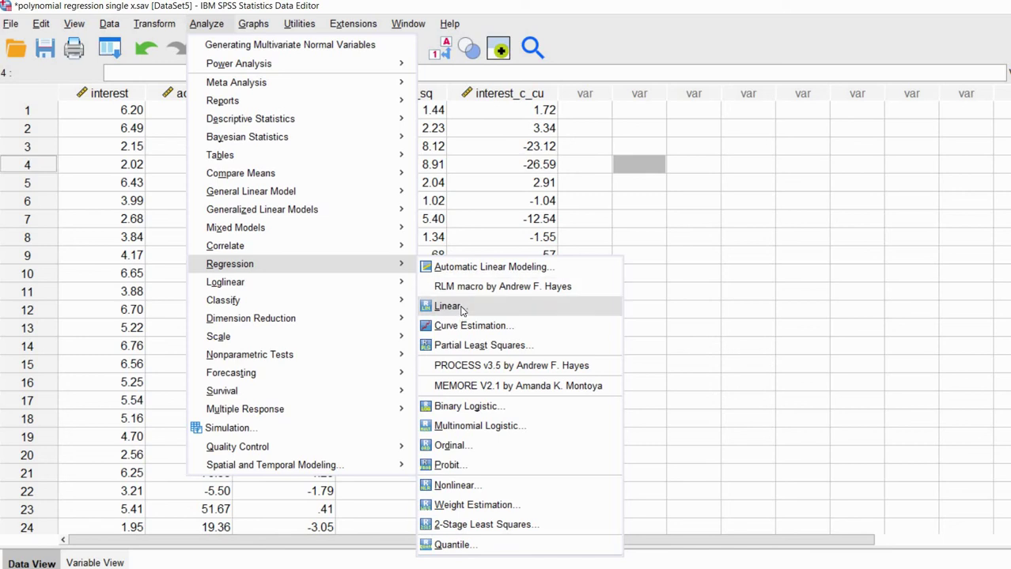
pyautogui.click(443, 306)
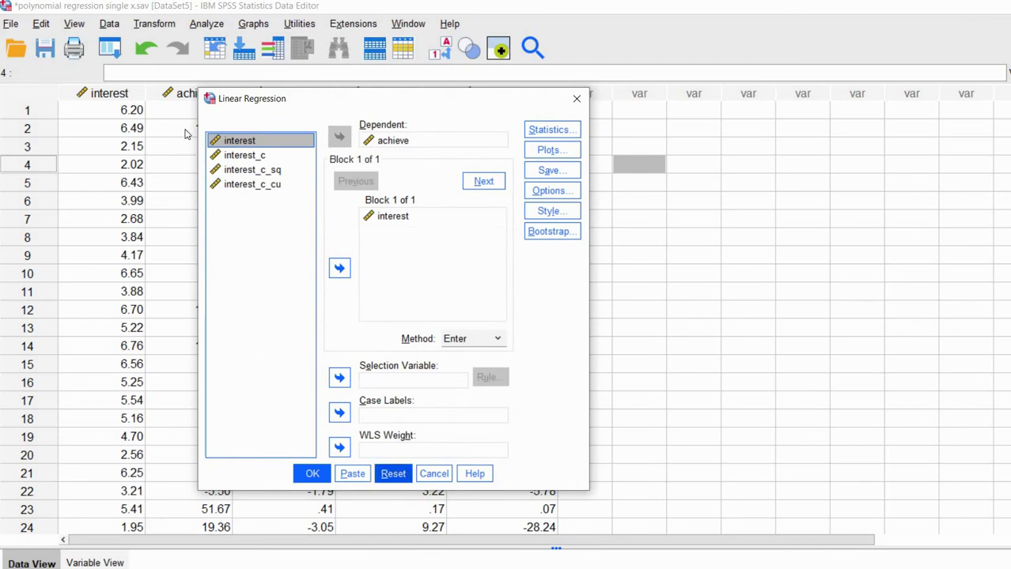
pyautogui.click(393, 474)
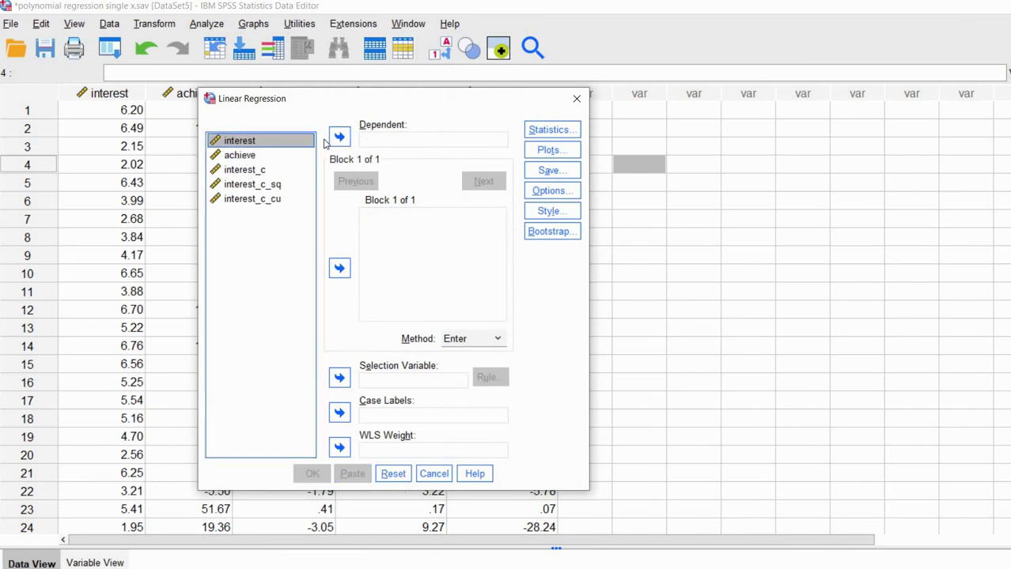
pyautogui.click(239, 156)
pyautogui.click(340, 137)
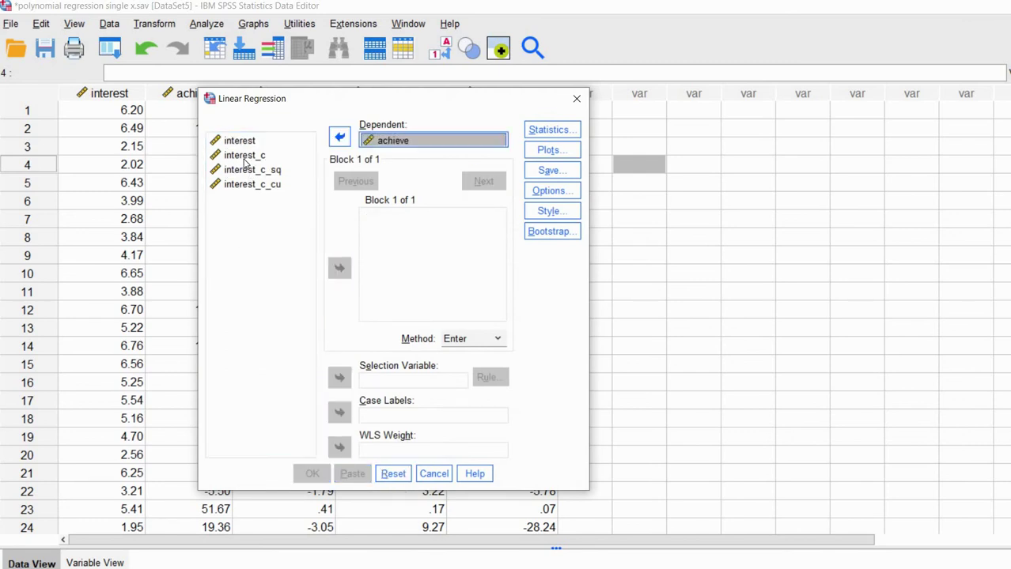
pyautogui.click(245, 156)
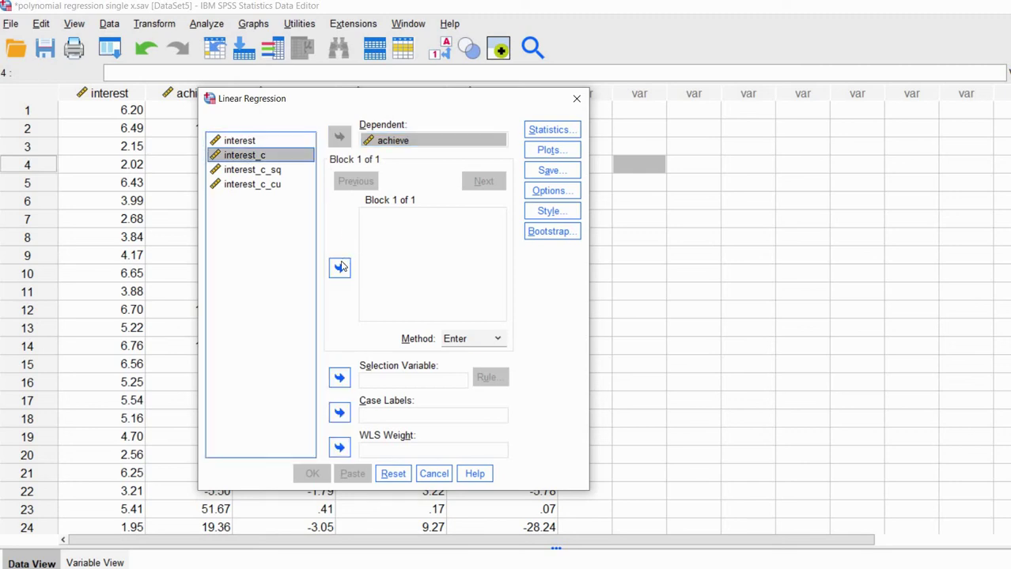
pyautogui.click(341, 267)
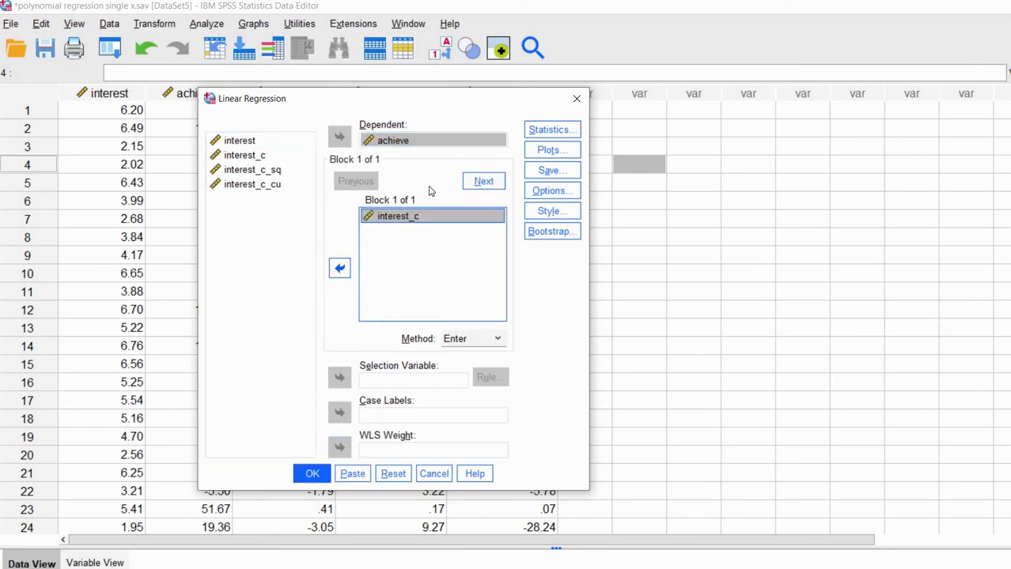
# Add interest_c_sq as the block 2 predictor and interest_c_cu as the block 3 predictor of the regression.
pyautogui.click(476, 184)
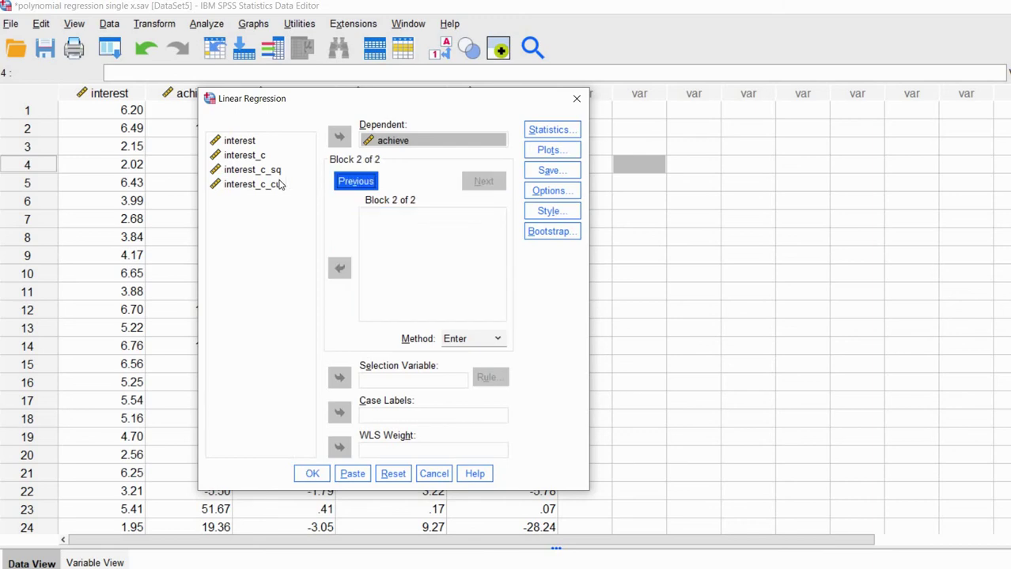
pyautogui.click(271, 172)
pyautogui.click(340, 272)
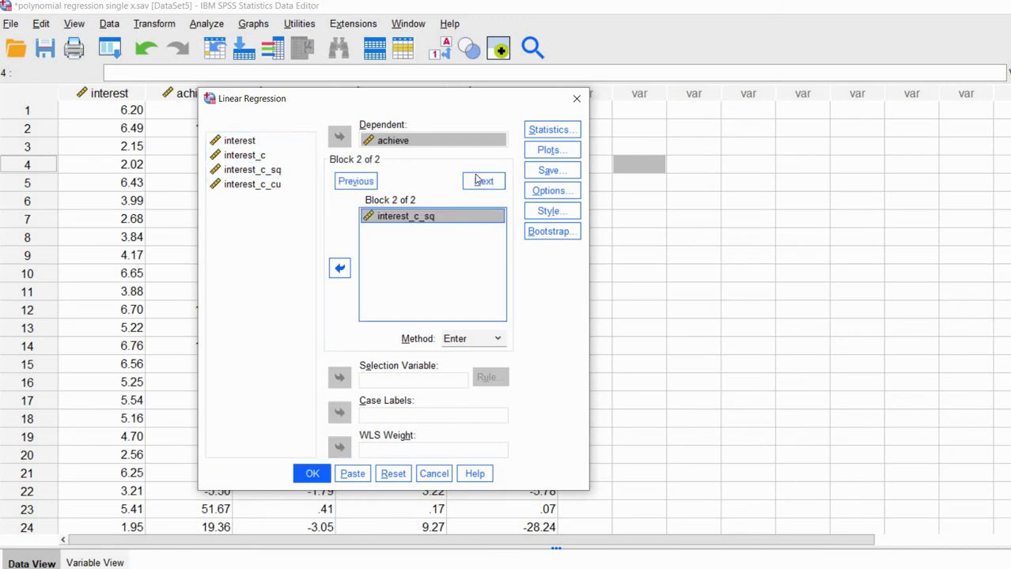
pyautogui.click(484, 182)
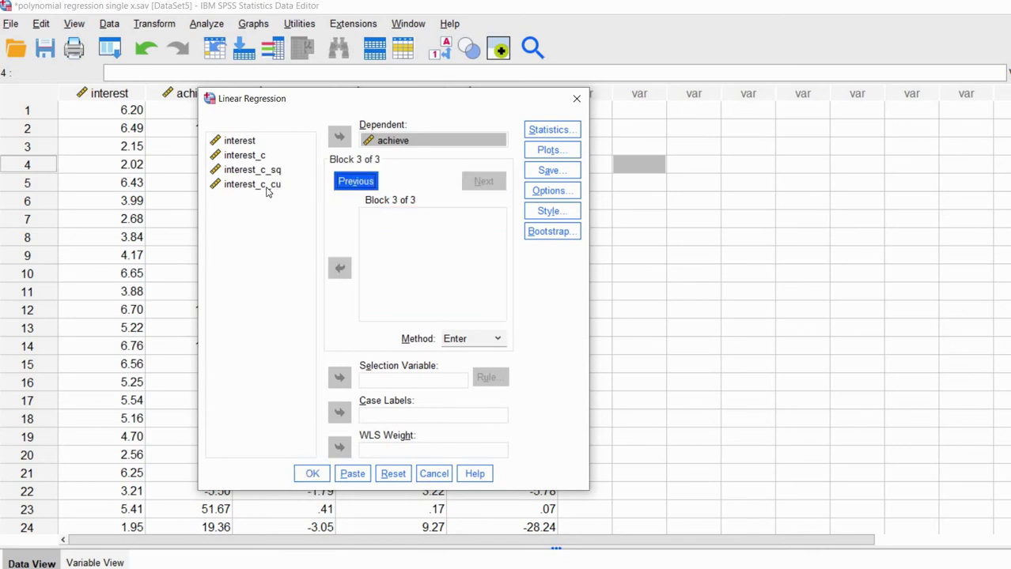
pyautogui.click(343, 270)
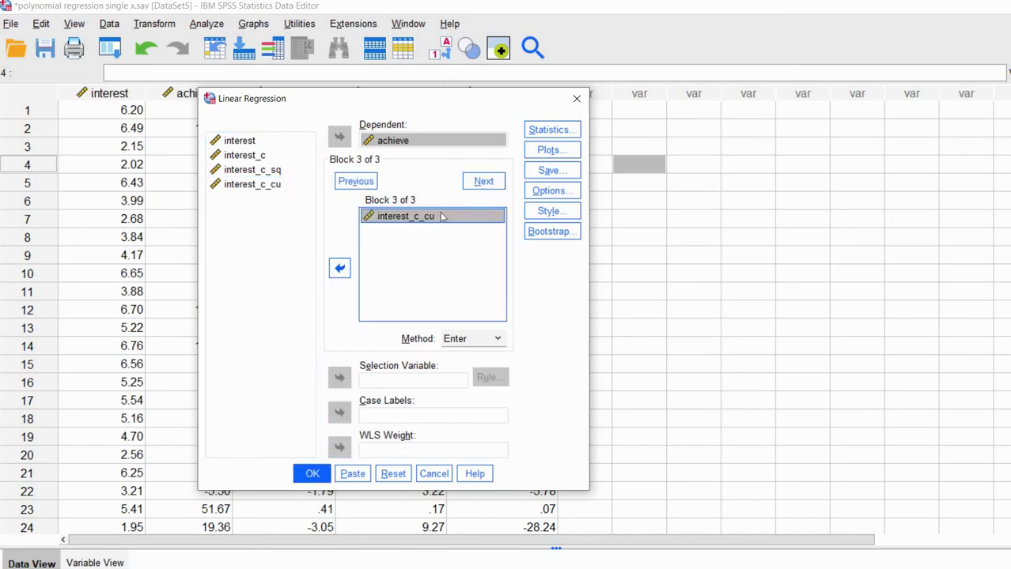
# Include R squared change in the regression statistics and run the linear regression.
pyautogui.click(554, 132)
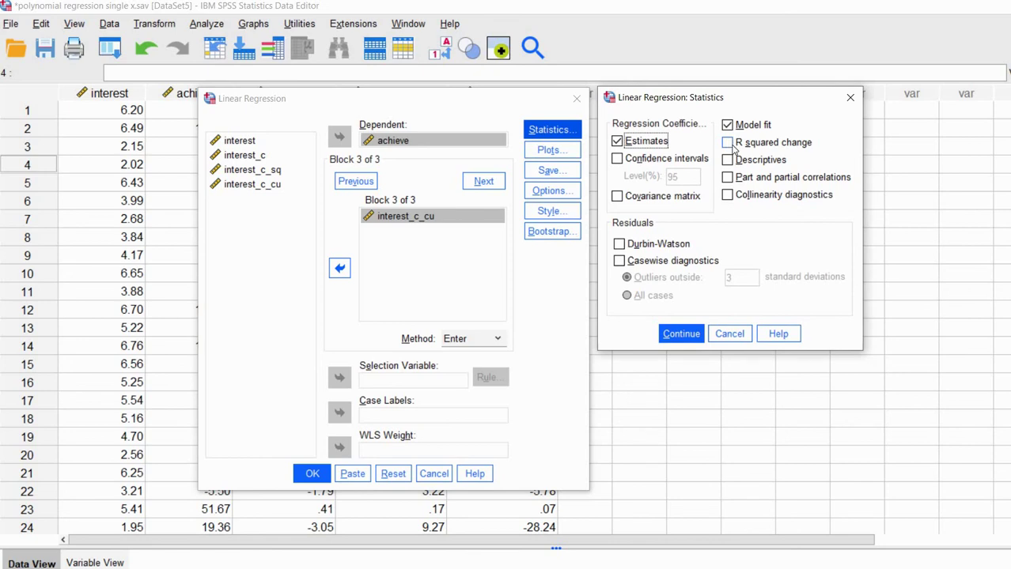
pyautogui.click(729, 146)
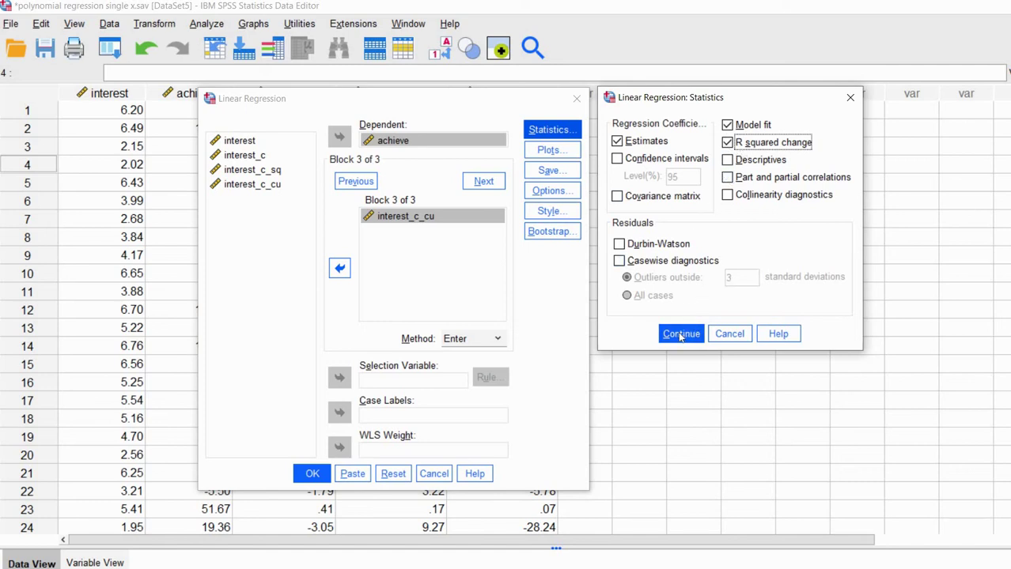
pyautogui.press('Return')
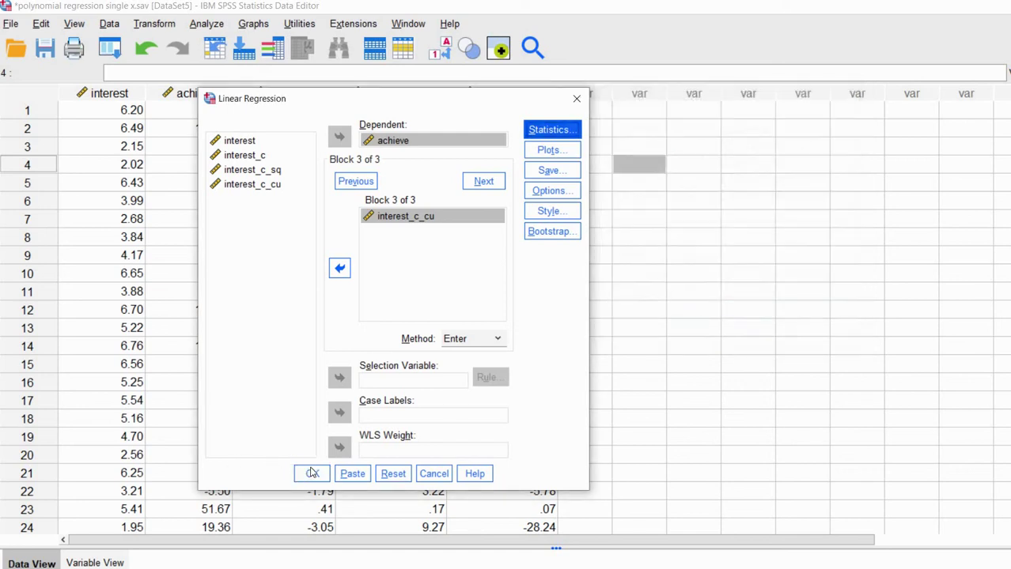
pyautogui.click(312, 474)
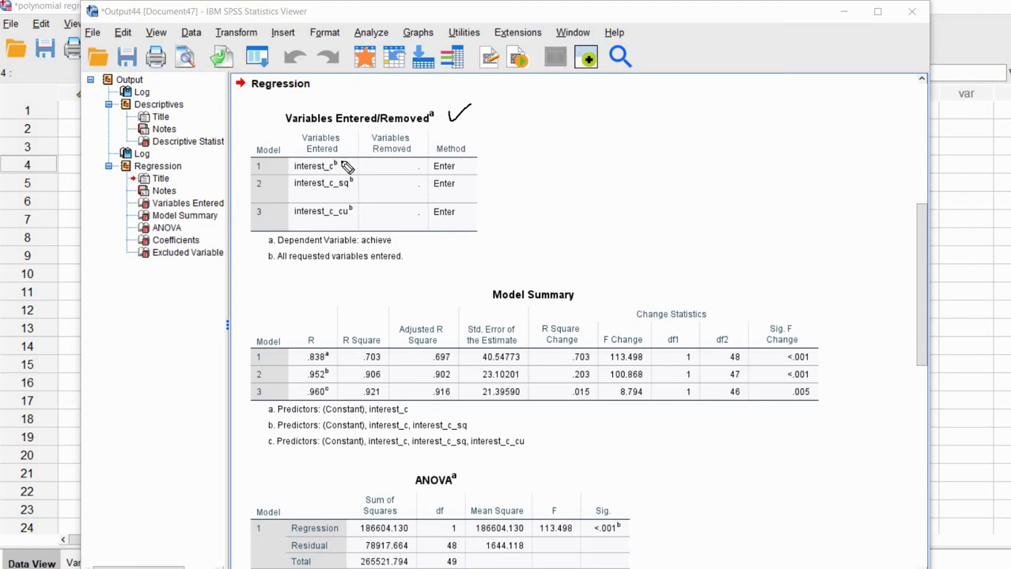
# Check the Variables Entered/Removed table for the predictor added in each of models 1, 2 and 3.
pyautogui.moveTo(253, 171); pyautogui.dragTo(273, 171)
pyautogui.moveTo(343, 188); pyautogui.dragTo(357, 180)
pyautogui.moveTo(254, 190); pyautogui.dragTo(277, 192)
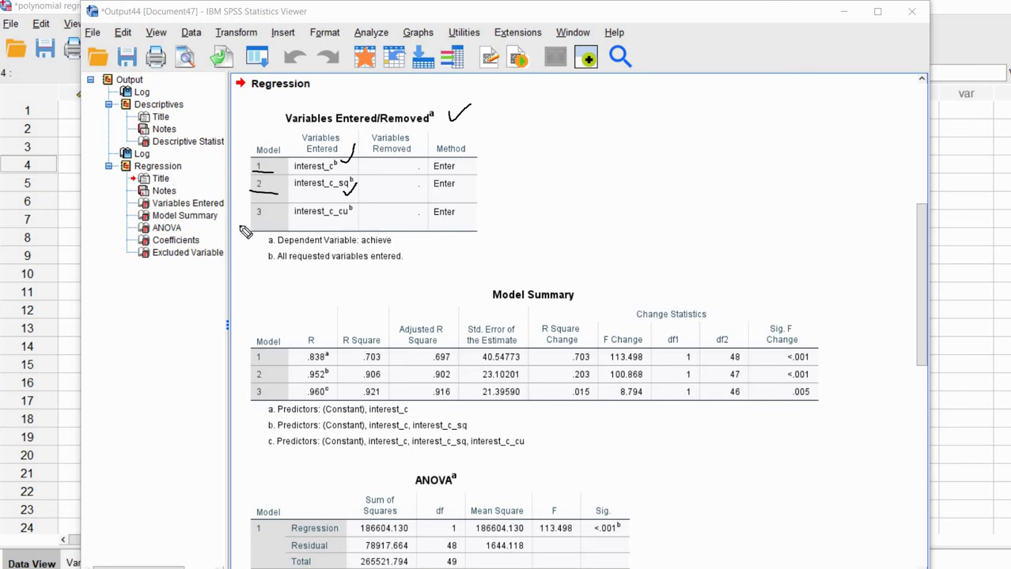
pyautogui.moveTo(345, 219); pyautogui.dragTo(358, 210)
pyautogui.moveTo(251, 218); pyautogui.dragTo(267, 219)
pyautogui.press('Escape')
# Examine model 1's R Square, ANOVA F test and significance, and regression coefficients.
pyautogui.scroll(-2, 840, 326)
pyautogui.scroll(-2, 841, 326)
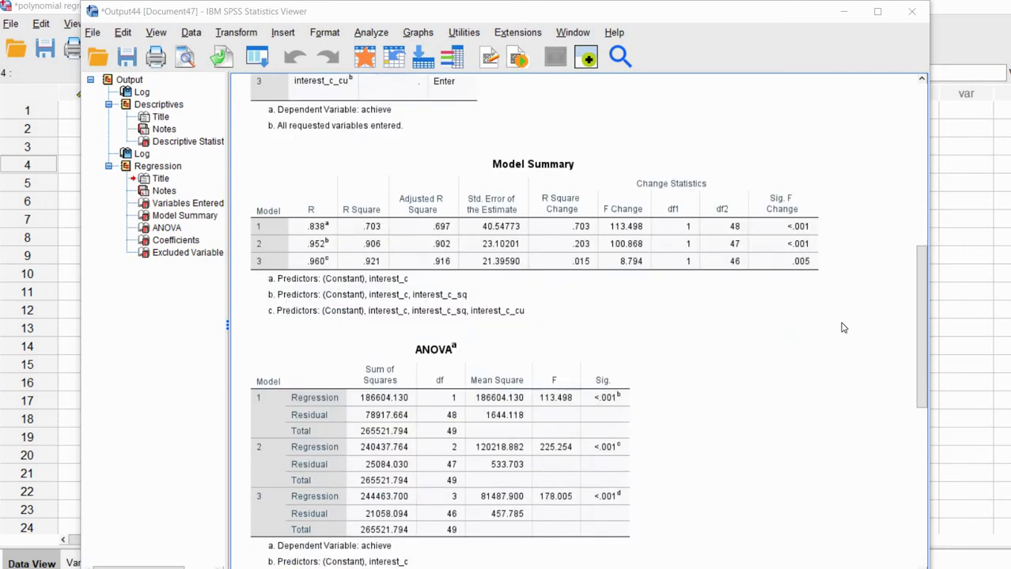
pyautogui.scroll(-2, 843, 327)
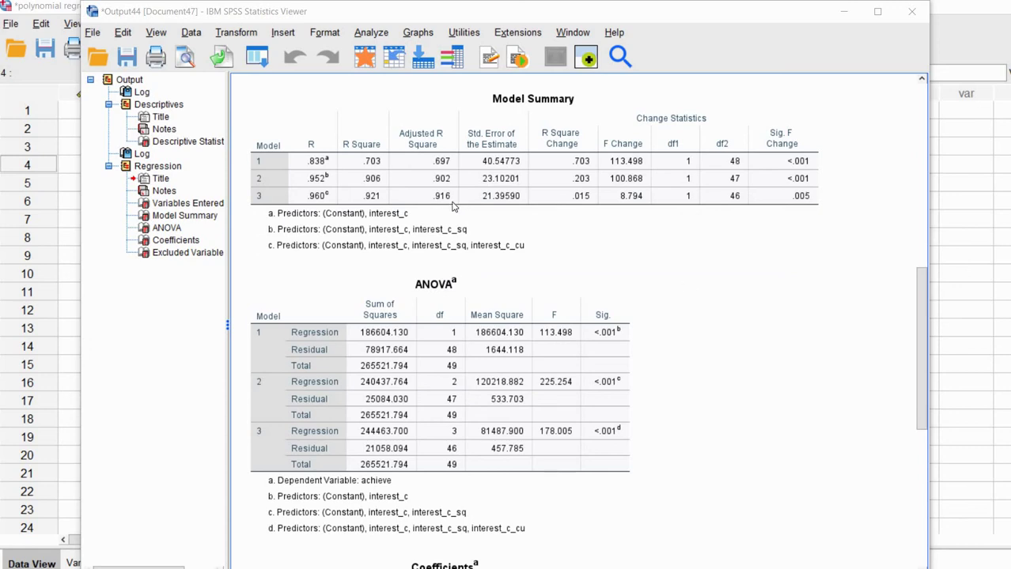
pyautogui.click(389, 229)
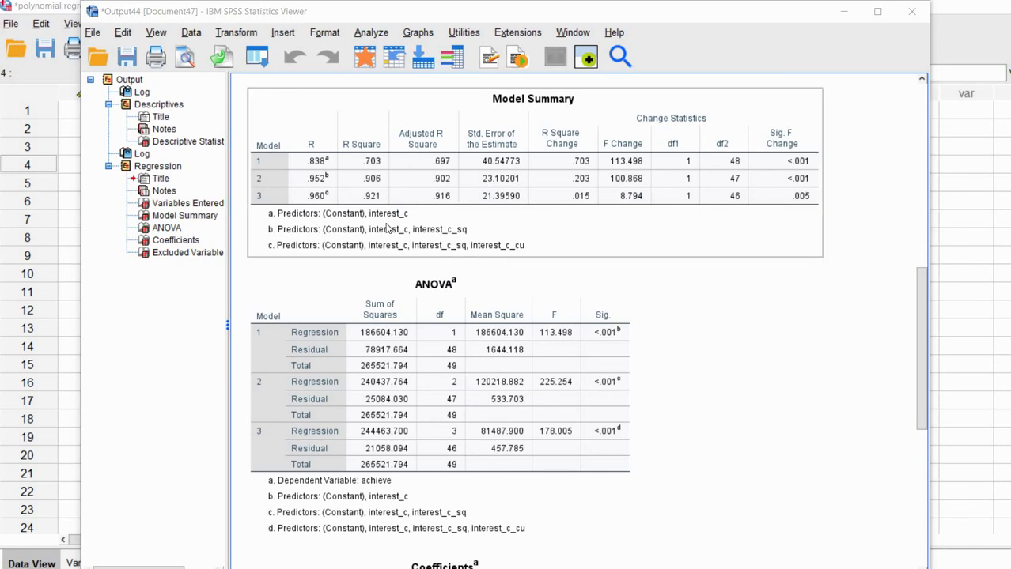
pyautogui.click(976, 310)
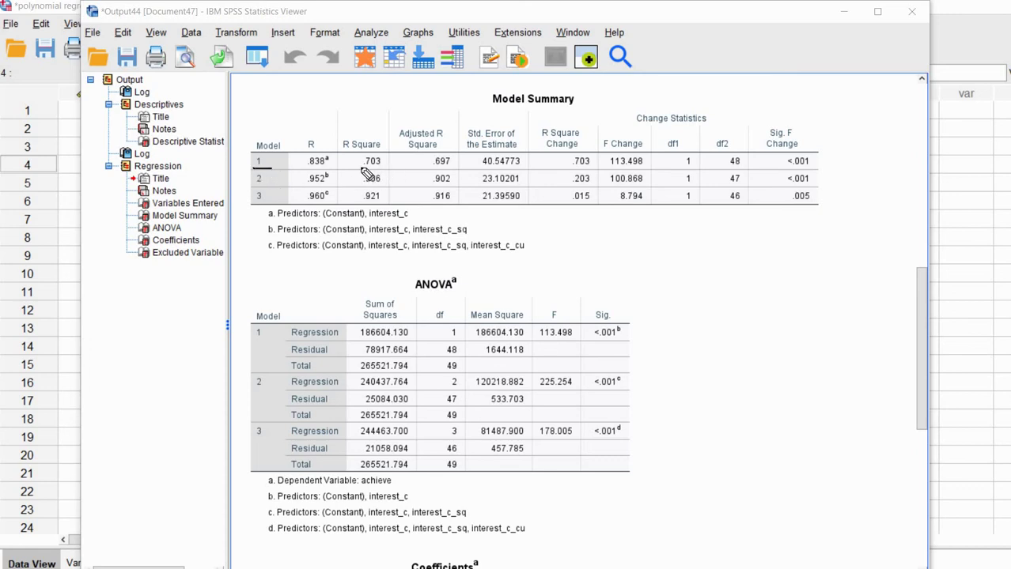
pyautogui.moveTo(389, 169); pyautogui.dragTo(361, 168)
pyautogui.moveTo(252, 342); pyautogui.dragTo(277, 342)
pyautogui.moveTo(542, 348); pyautogui.dragTo(614, 340)
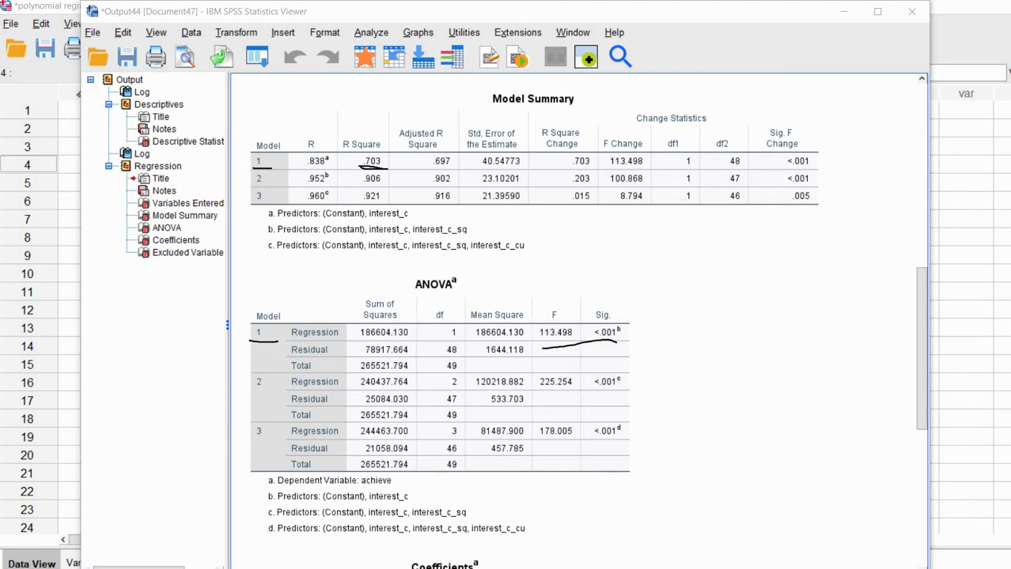
pyautogui.scroll(-8, 789, 389)
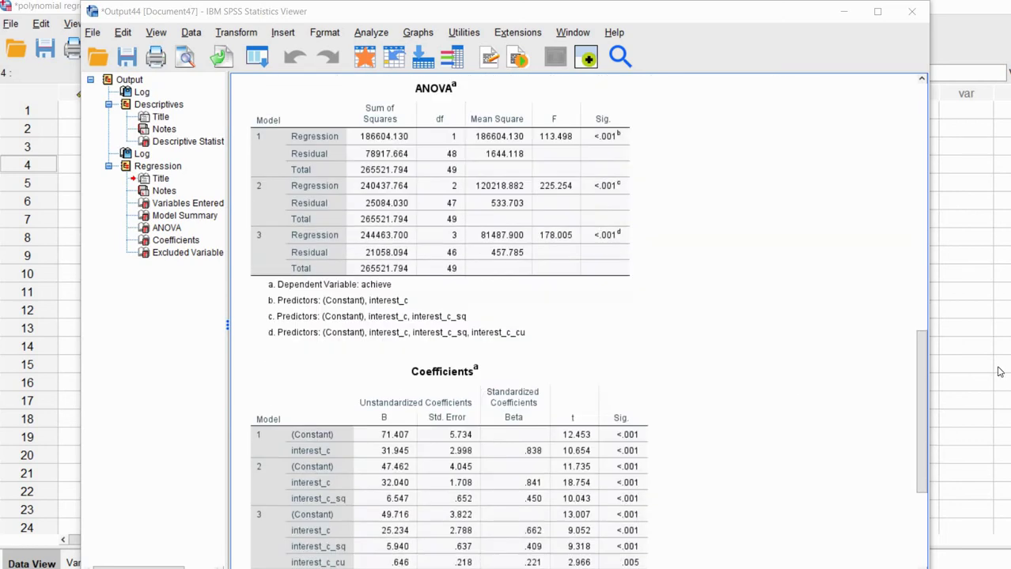
pyautogui.moveTo(251, 311); pyautogui.dragTo(269, 310)
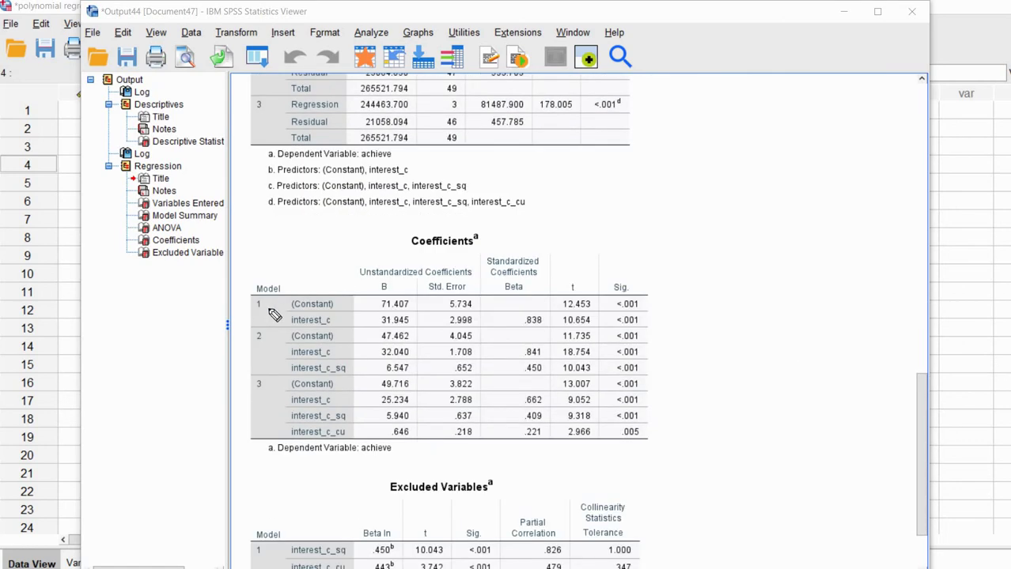
pyautogui.moveTo(666, 298); pyautogui.dragTo(666, 320)
pyautogui.press('Escape')
# Examine model 2's R Square, ANOVA F test and coefficient significance, including the squared term.
pyautogui.scroll(10, 837, 336)
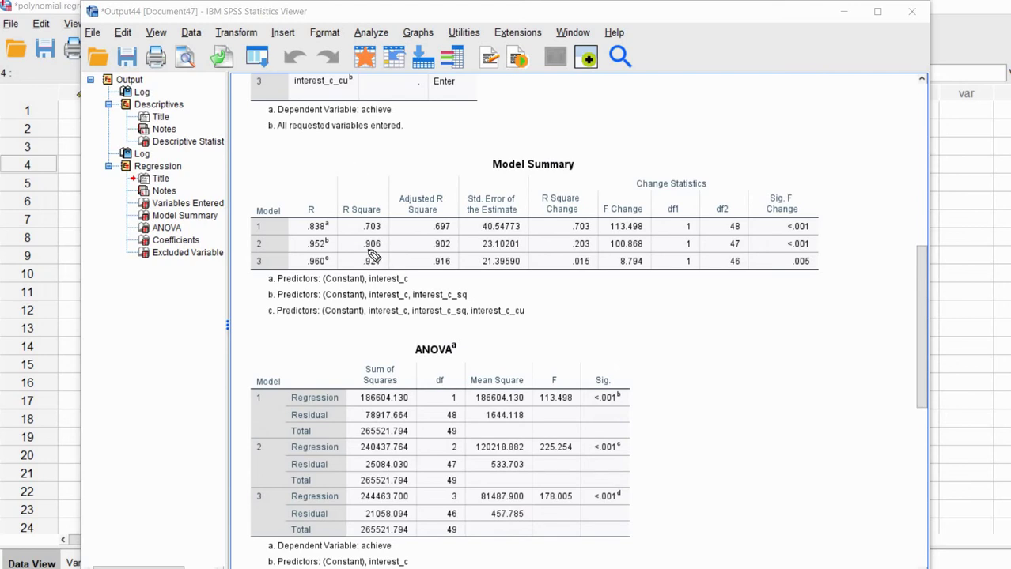
pyautogui.moveTo(355, 251); pyautogui.dragTo(393, 250)
pyautogui.moveTo(546, 457); pyautogui.dragTo(631, 458)
pyautogui.scroll(-5, 883, 426)
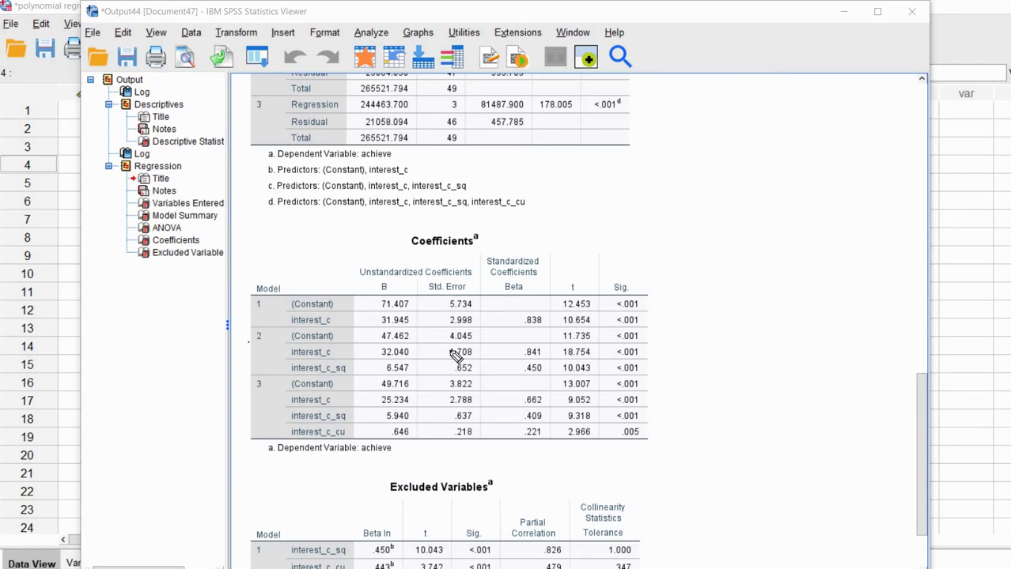
pyautogui.moveTo(249, 342); pyautogui.dragTo(273, 338)
pyautogui.moveTo(649, 332); pyautogui.dragTo(661, 373)
pyautogui.press('Escape')
# Examine model 3's R Square, ANOVA F test and coefficient significance, including the cubed term.
pyautogui.scroll(3, 704, 371)
pyautogui.scroll(5, 704, 371)
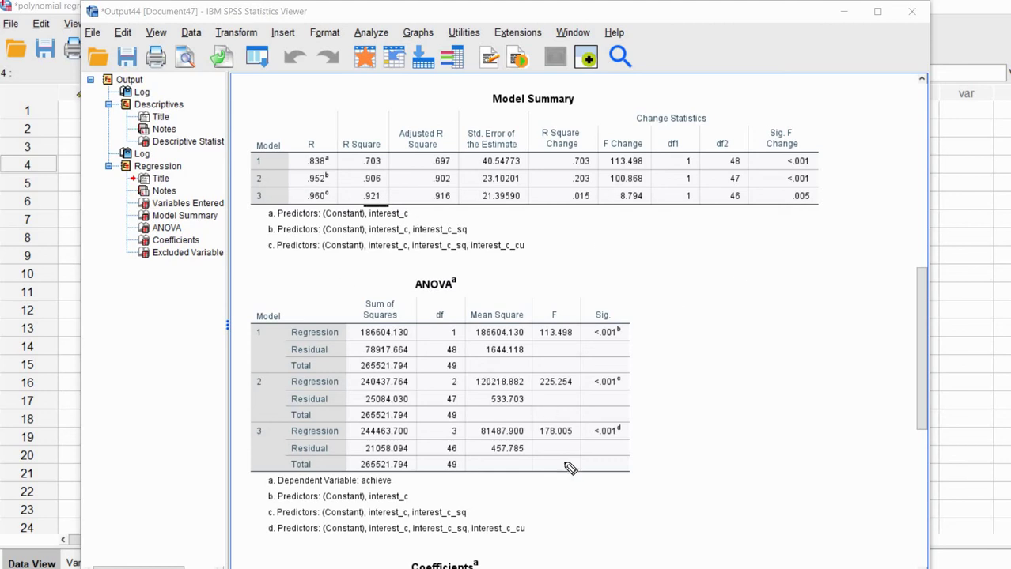
pyautogui.moveTo(552, 441); pyautogui.dragTo(629, 434)
pyautogui.scroll(-5, 672, 455)
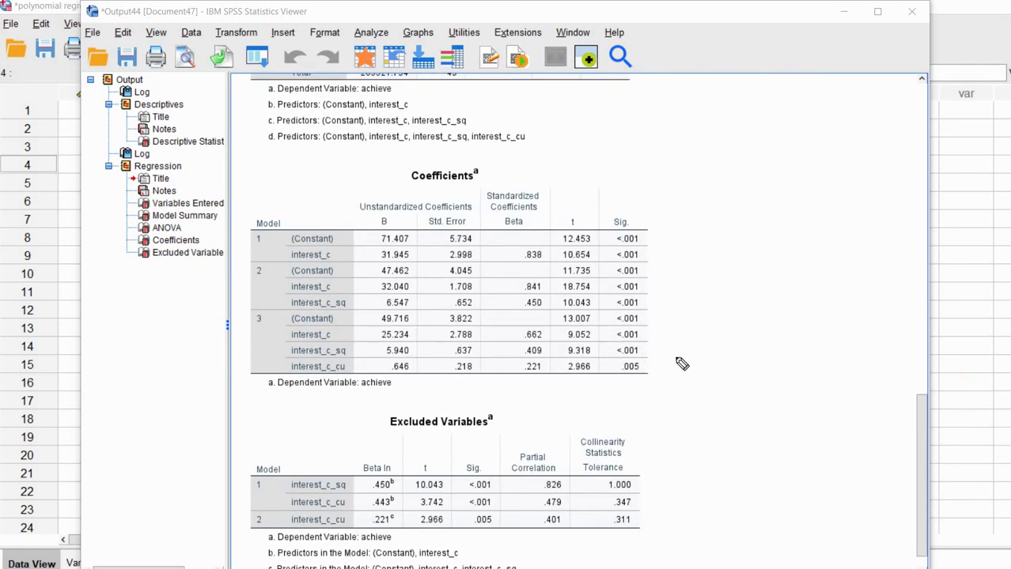
pyautogui.moveTo(655, 315); pyautogui.dragTo(667, 369)
# Compare model 1's change statistics in the Model Summary with its R Square and ANOVA test.
pyautogui.scroll(6, 796, 379)
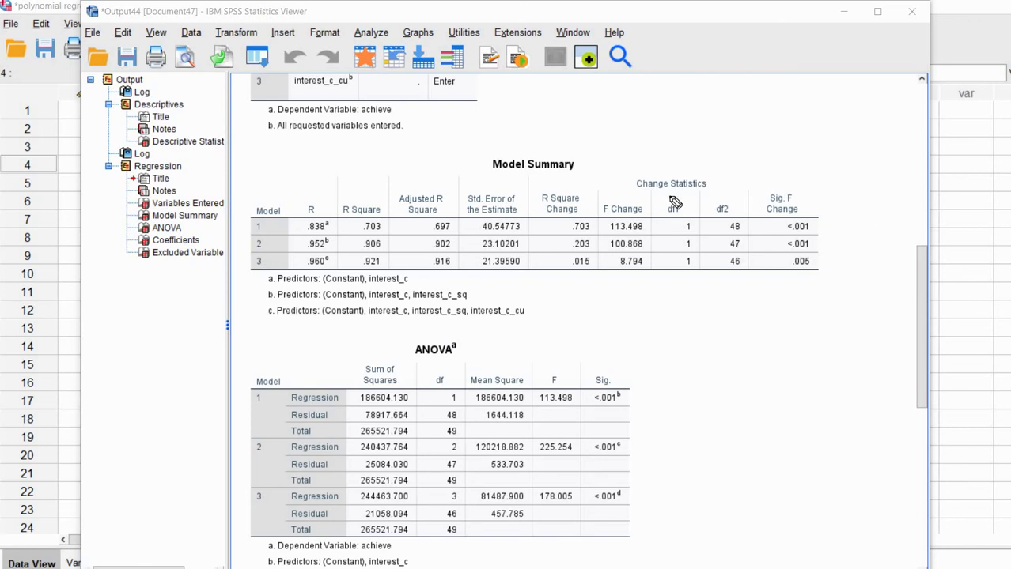
pyautogui.moveTo(642, 192); pyautogui.dragTo(703, 187)
pyautogui.moveTo(541, 211); pyautogui.dragTo(585, 210)
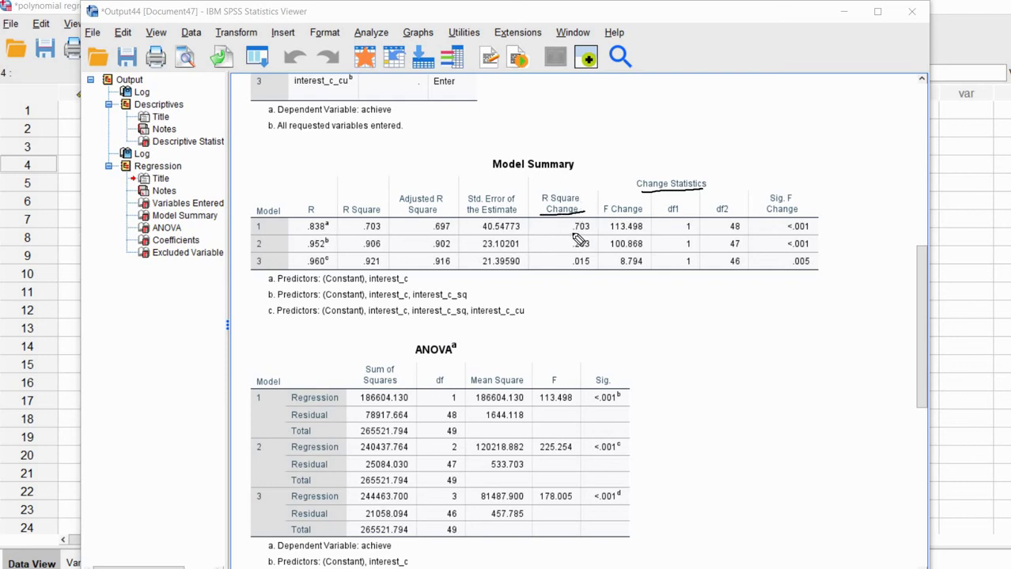
pyautogui.moveTo(568, 234); pyautogui.dragTo(819, 235)
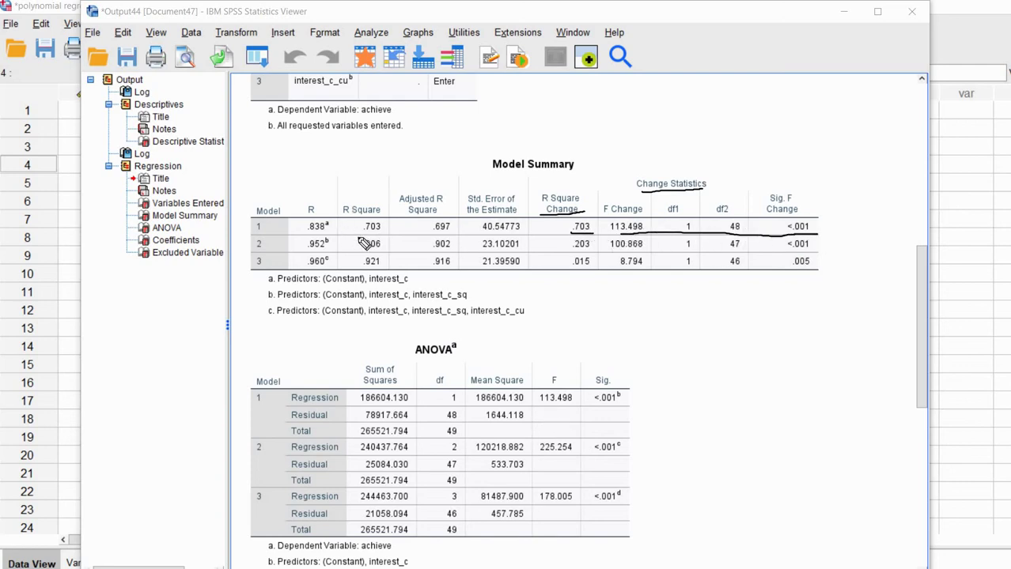
pyautogui.moveTo(355, 236); pyautogui.dragTo(384, 228)
pyautogui.moveTo(551, 411); pyautogui.dragTo(603, 411)
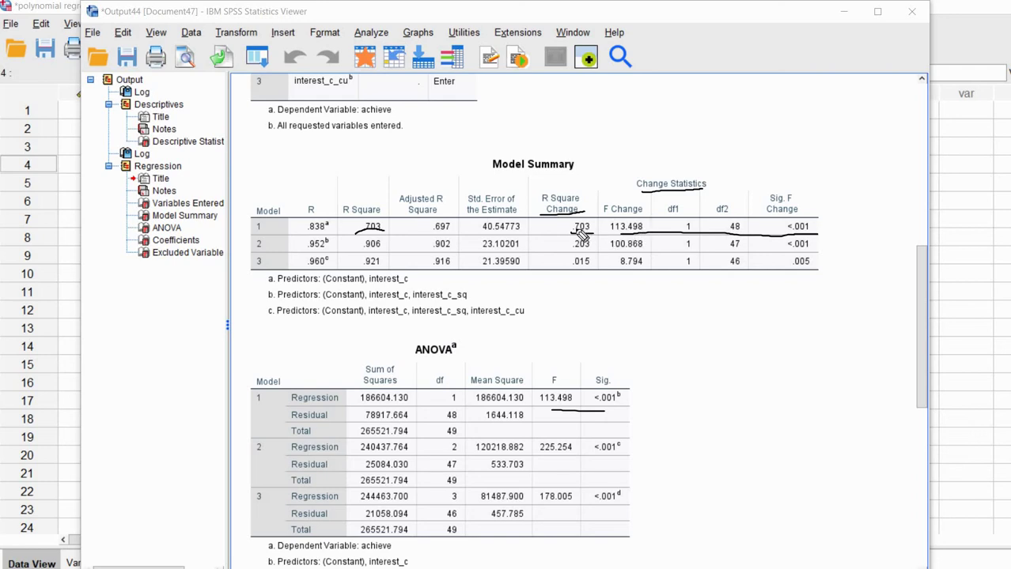
pyautogui.moveTo(580, 231); pyautogui.dragTo(679, 229)
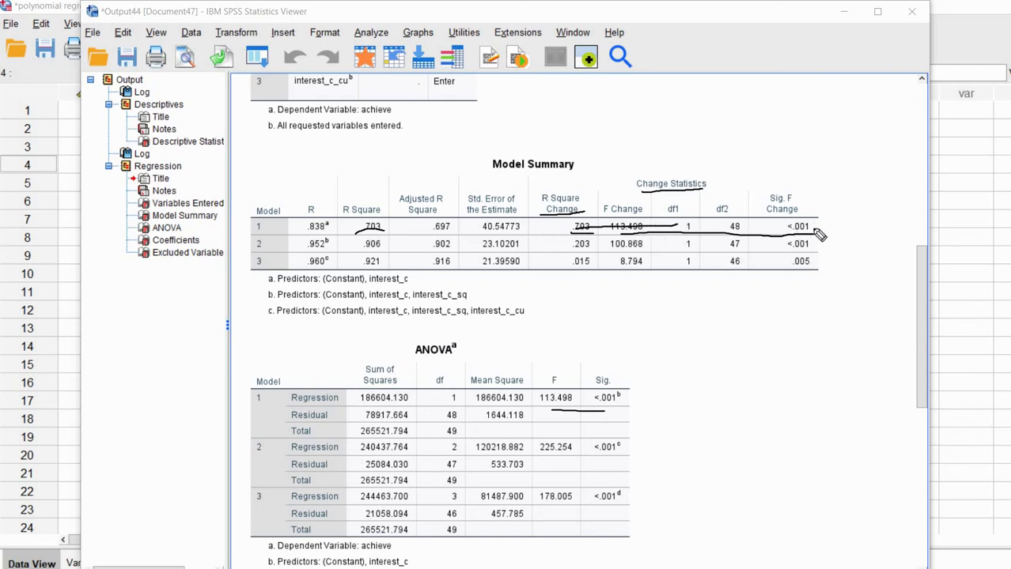
pyautogui.moveTo(819, 234); pyautogui.dragTo(843, 228)
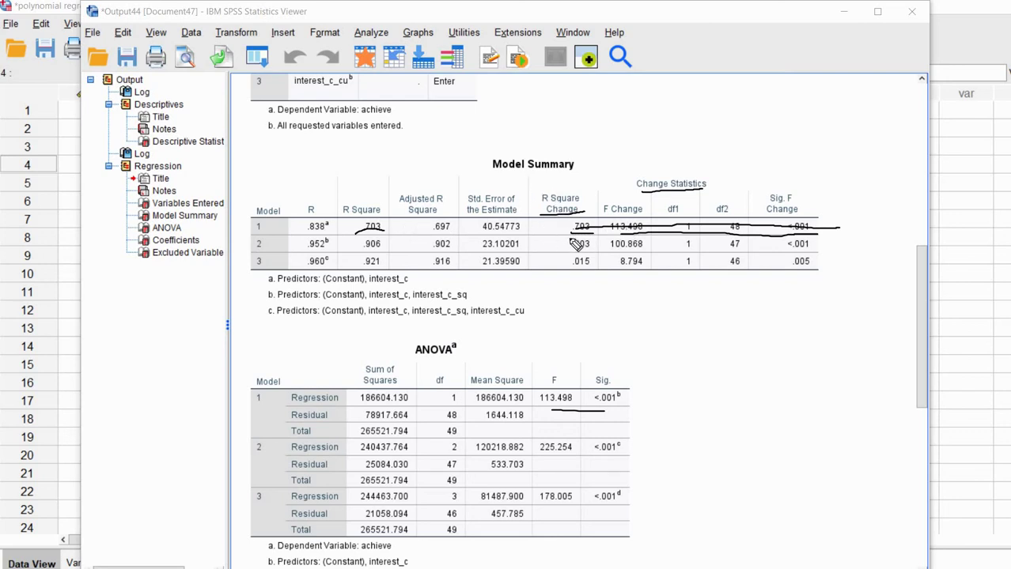
# Examine the R Square change from model 1 to model 2 with its F change, degrees of freedom and significance.
pyautogui.moveTo(573, 247)
pyautogui.mouseDown()
pyautogui.moveTo(603, 250)
pyautogui.moveTo(571, 237)
pyautogui.mouseUp()
pyautogui.moveTo(387, 221)
pyautogui.mouseDown()
pyautogui.moveTo(389, 244)
pyautogui.moveTo(393, 230)
pyautogui.mouseUp()
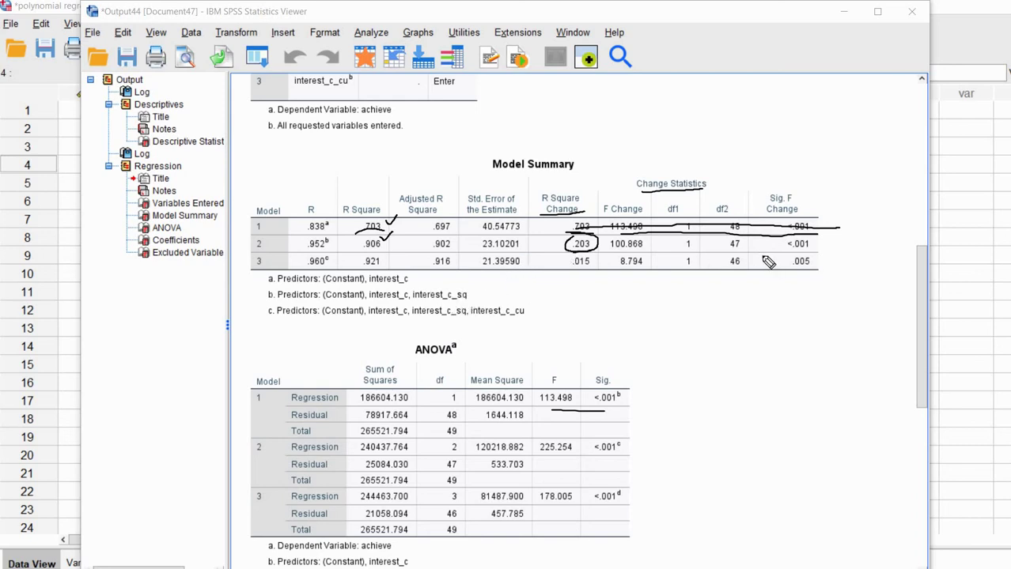
pyautogui.click(623, 254)
pyautogui.moveTo(625, 254)
pyautogui.mouseDown()
pyautogui.moveTo(819, 252)
pyautogui.moveTo(791, 241)
pyautogui.moveTo(790, 261)
pyautogui.moveTo(823, 246)
pyautogui.moveTo(803, 237)
pyautogui.moveTo(818, 247)
pyautogui.mouseUp()
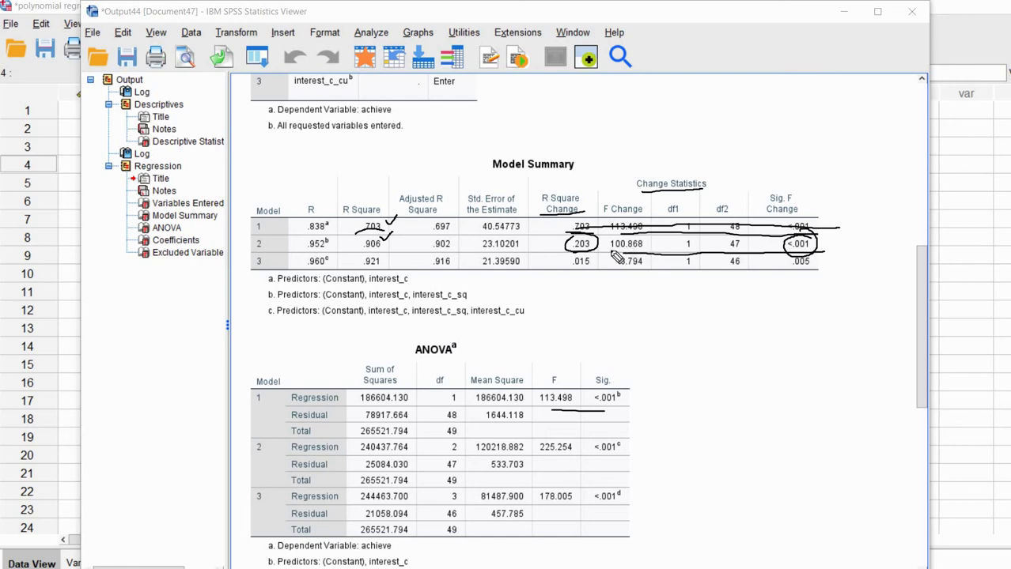
pyautogui.moveTo(647, 249); pyautogui.dragTo(602, 250)
pyautogui.moveTo(723, 251); pyautogui.dragTo(680, 251)
pyautogui.click(689, 252)
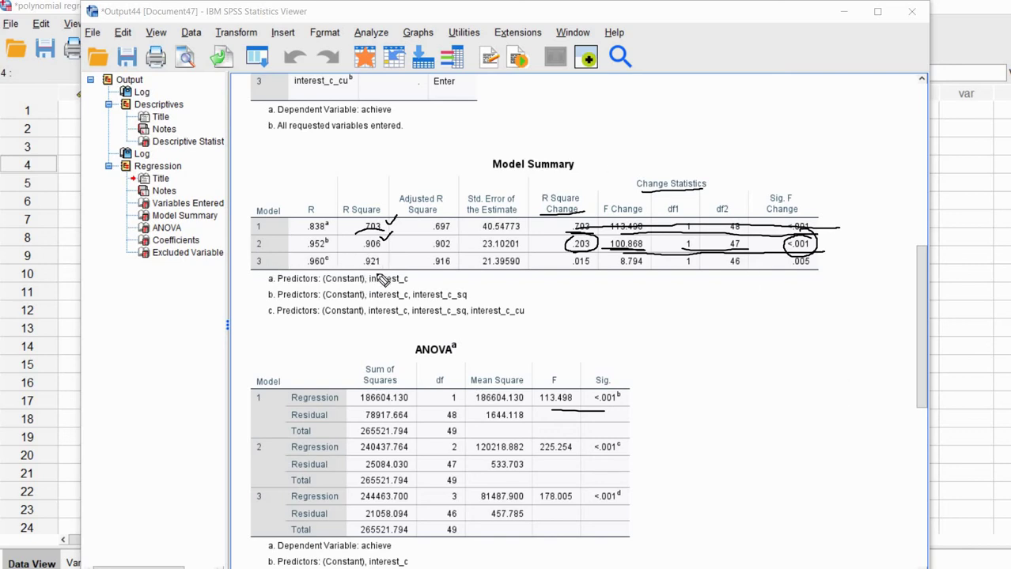
# Examine the R Square change from model 2 to model 3 with its F test, and select the Model Summary table.
pyautogui.moveTo(370, 256)
pyautogui.mouseDown()
pyautogui.moveTo(386, 273)
pyautogui.moveTo(379, 265)
pyautogui.moveTo(393, 253)
pyautogui.mouseUp()
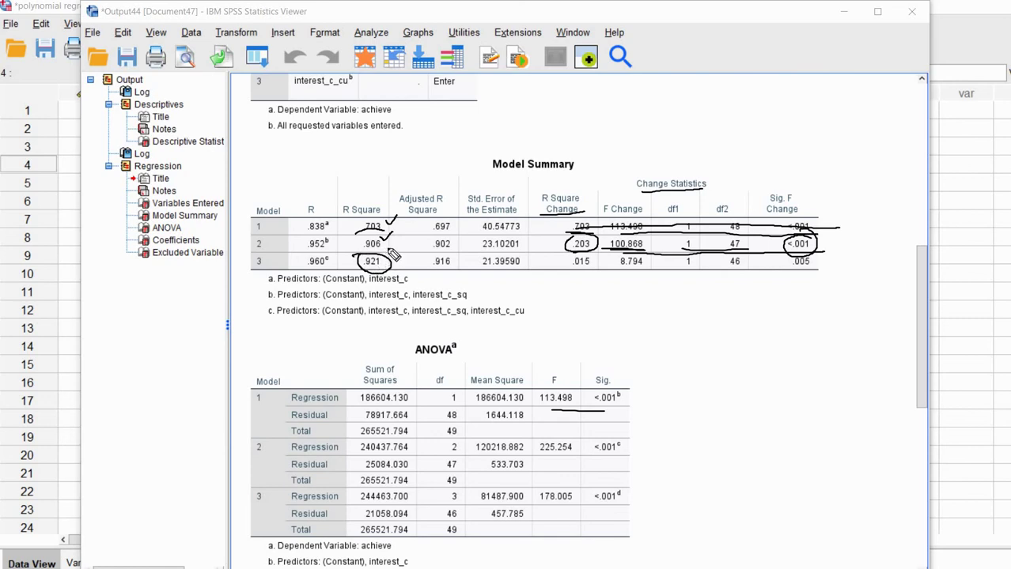
pyautogui.moveTo(601, 266)
pyautogui.mouseDown()
pyautogui.moveTo(565, 258)
pyautogui.moveTo(567, 271)
pyautogui.moveTo(595, 272)
pyautogui.moveTo(582, 276)
pyautogui.mouseUp()
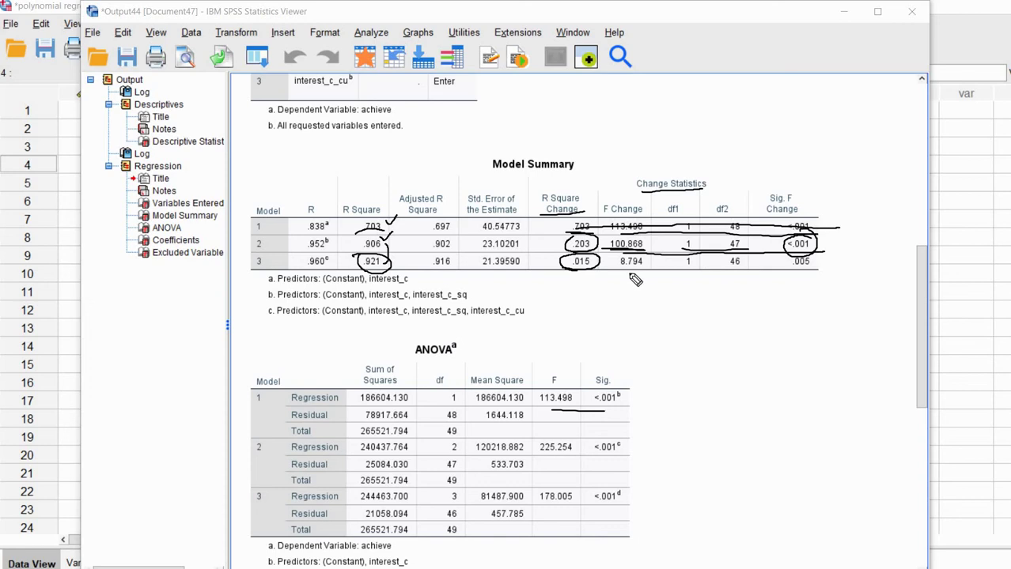
pyautogui.moveTo(630, 273)
pyautogui.mouseDown()
pyautogui.moveTo(765, 272)
pyautogui.moveTo(742, 274)
pyautogui.mouseUp()
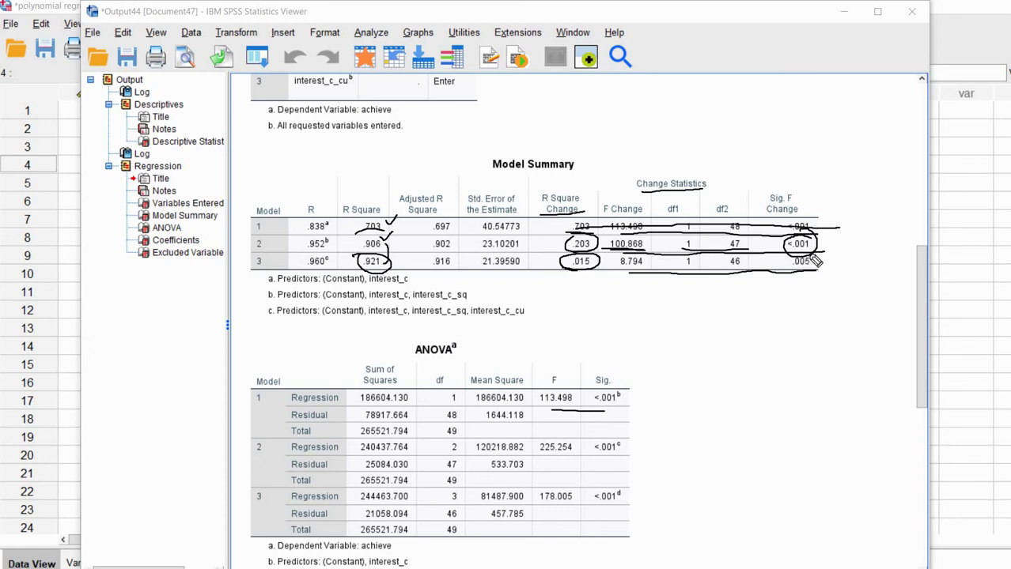
pyautogui.moveTo(813, 261)
pyautogui.mouseDown()
pyautogui.moveTo(789, 269)
pyautogui.moveTo(822, 272)
pyautogui.moveTo(795, 257)
pyautogui.mouseUp()
pyautogui.moveTo(250, 241)
pyautogui.mouseDown()
pyautogui.moveTo(240, 249)
pyautogui.moveTo(250, 258)
pyautogui.mouseUp()
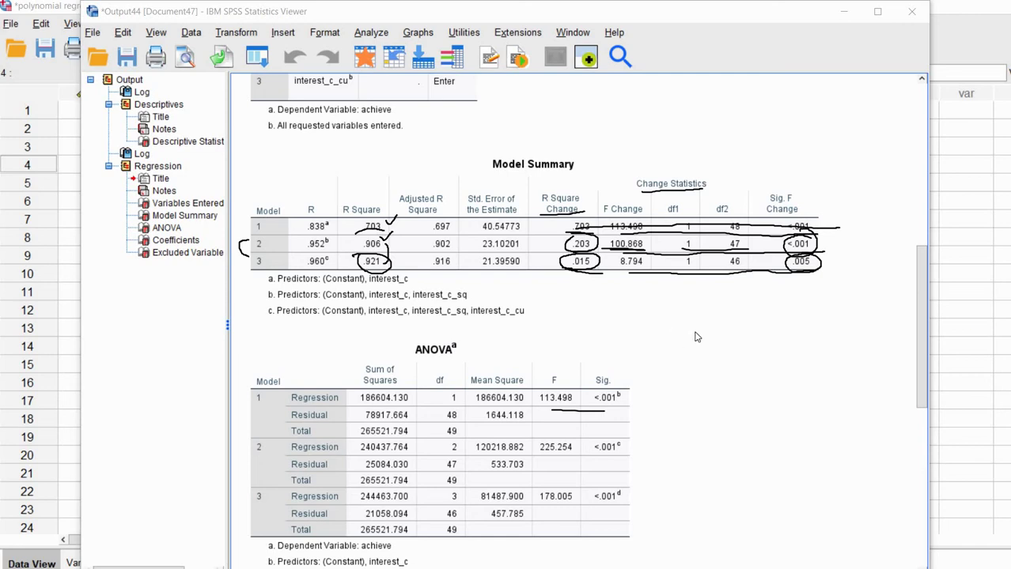
pyautogui.press('Escape')
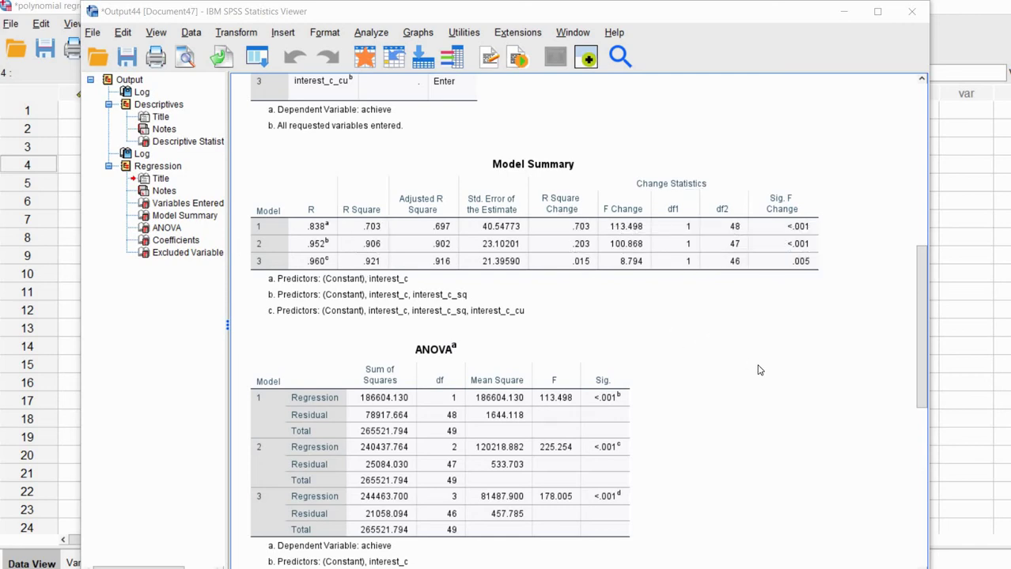
pyautogui.click(791, 238)
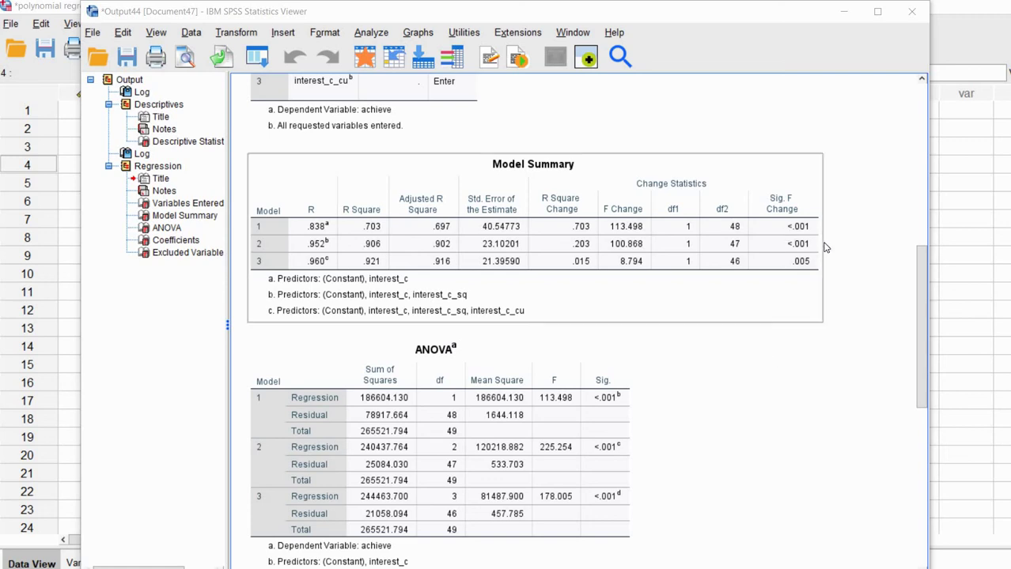
# Examine the Coefficients table for the squared term's B, t and significance in model 2 and the cubed term in model 3.
pyautogui.click(814, 372)
pyautogui.scroll(-6, 815, 373)
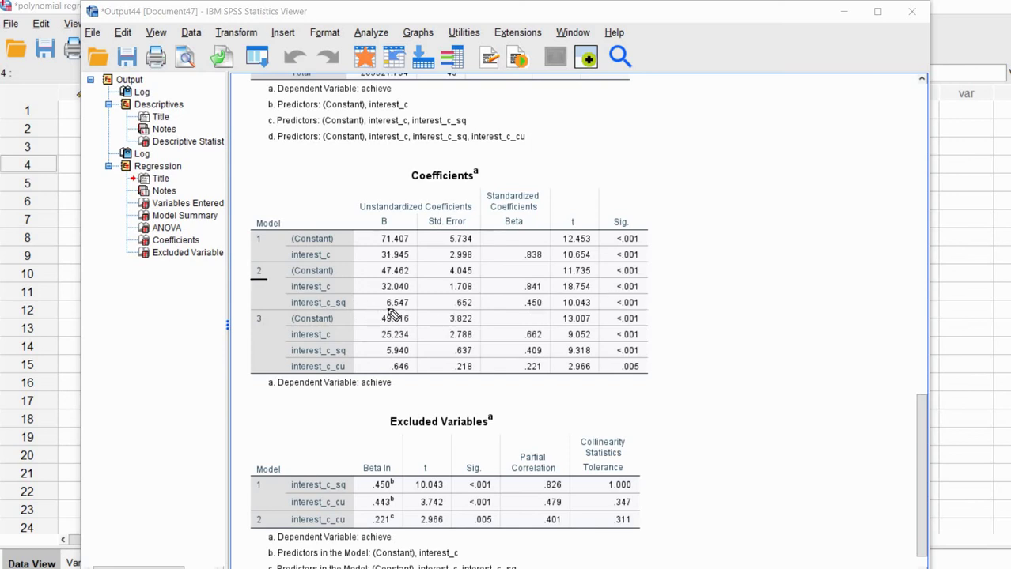
pyautogui.moveTo(414, 309); pyautogui.dragTo(386, 308)
pyautogui.moveTo(563, 311); pyautogui.dragTo(677, 304)
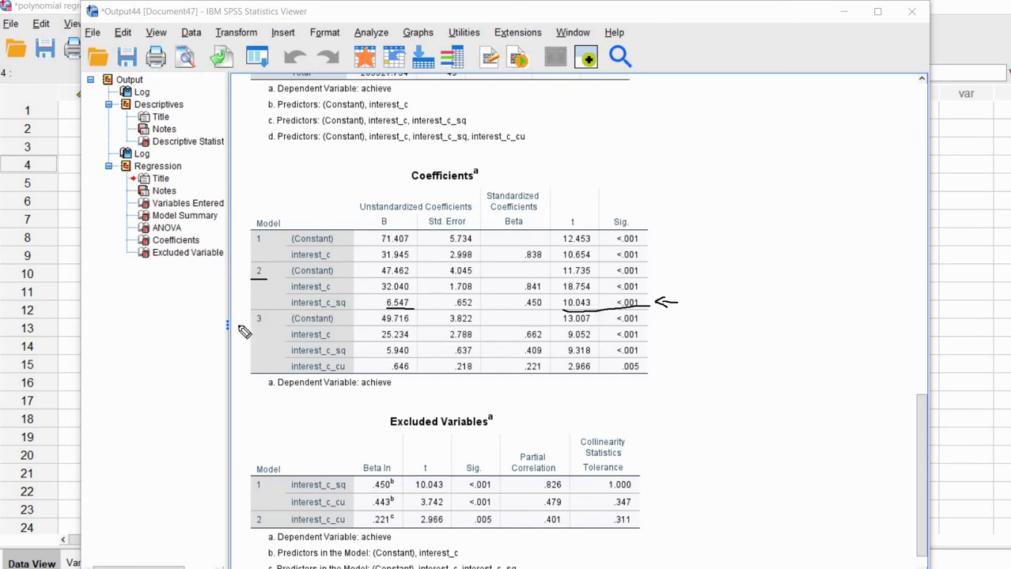
pyautogui.moveTo(248, 327); pyautogui.dragTo(271, 327)
pyautogui.moveTo(677, 367); pyautogui.dragTo(654, 369)
pyautogui.moveTo(389, 377)
pyautogui.mouseDown()
pyautogui.moveTo(408, 377)
pyautogui.moveTo(308, 377)
pyautogui.mouseUp()
pyautogui.press('Escape')
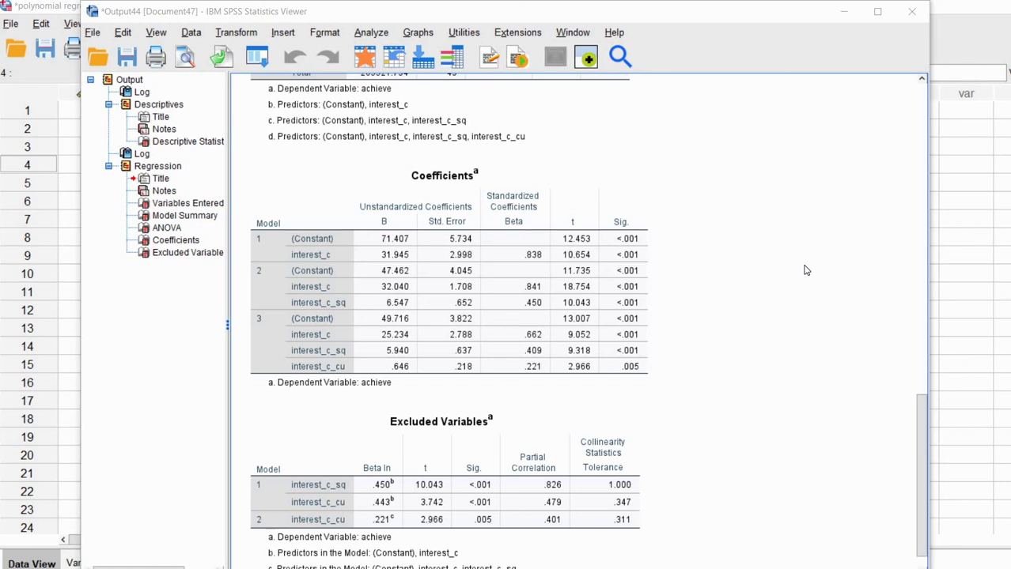
# Review the hierarchical regression's Model Summary, ANOVA and Coefficients tables across all three models.
pyautogui.scroll(5, 440, 159)
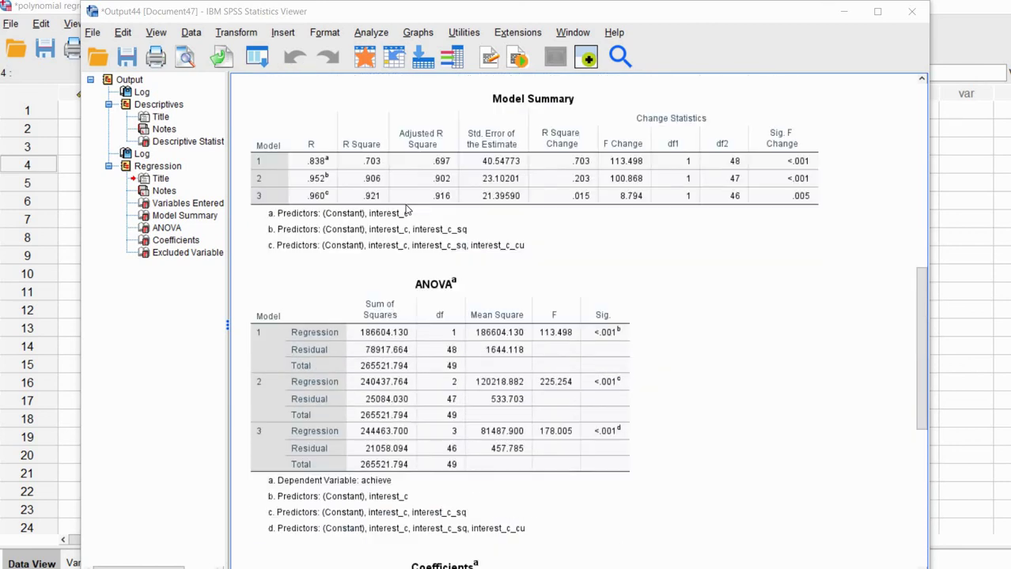
pyautogui.click(582, 380)
pyautogui.scroll(-6, 754, 368)
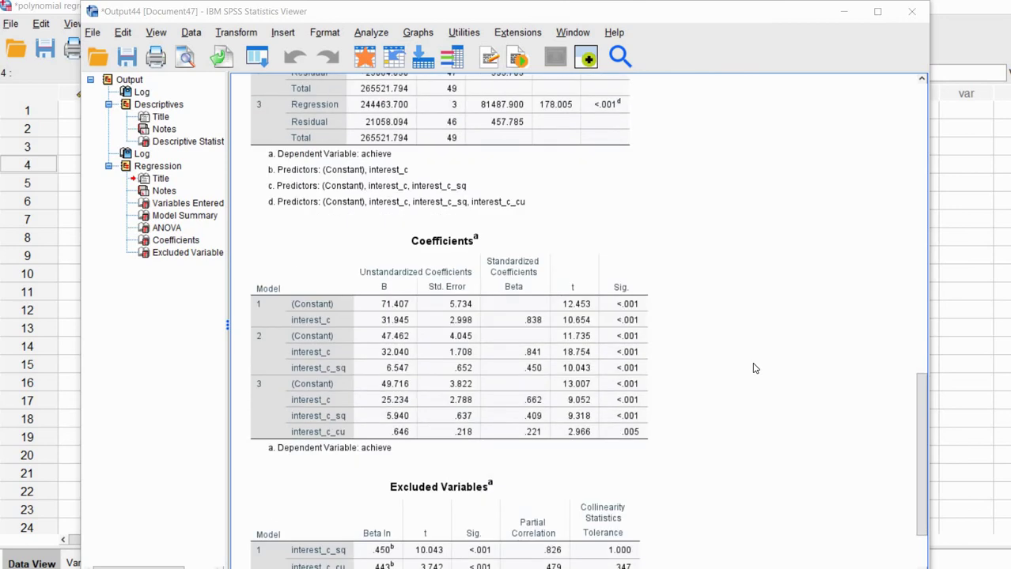
pyautogui.click(333, 329)
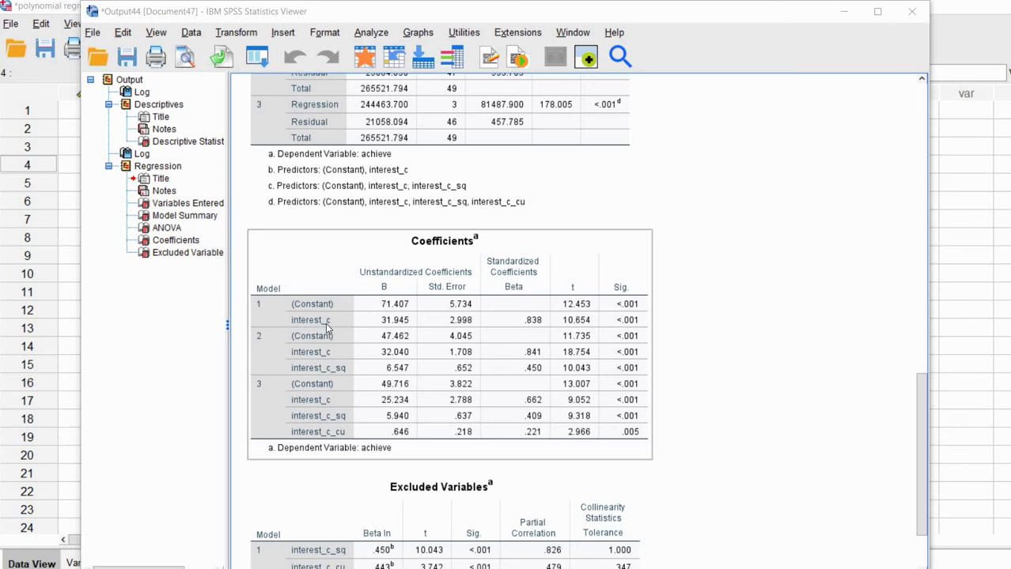
pyautogui.click(724, 261)
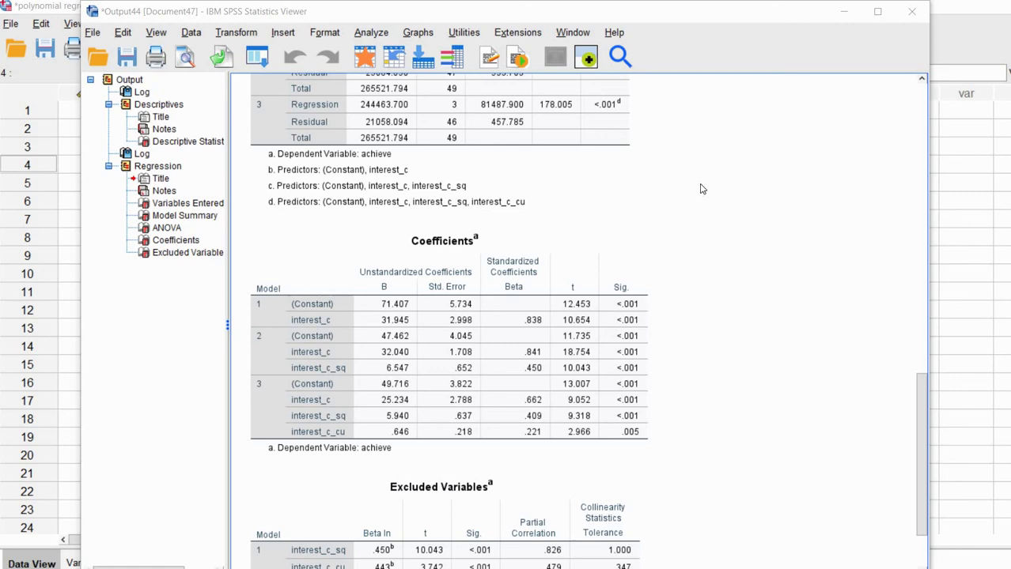
# Start a Curve Estimation regression from default settings with achieve as the dependent variable and interest_c as the independent variable.
pyautogui.click(368, 34)
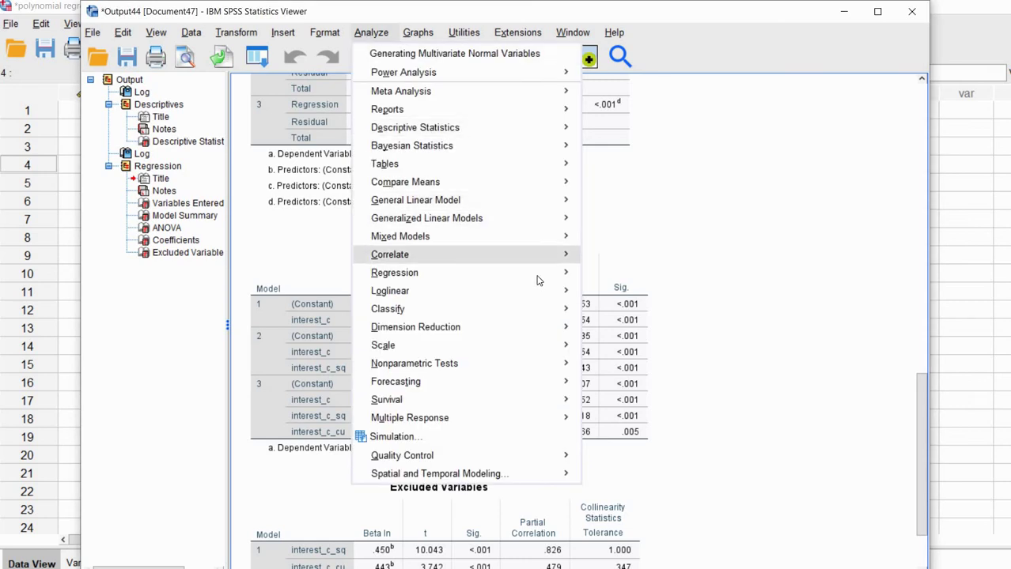
pyautogui.moveTo(500, 273)
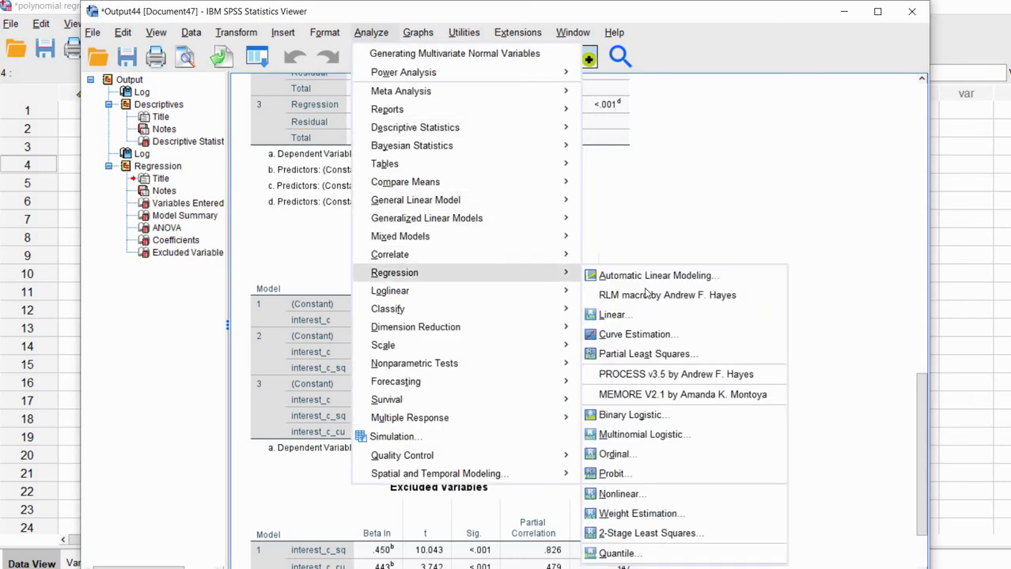
pyautogui.click(633, 334)
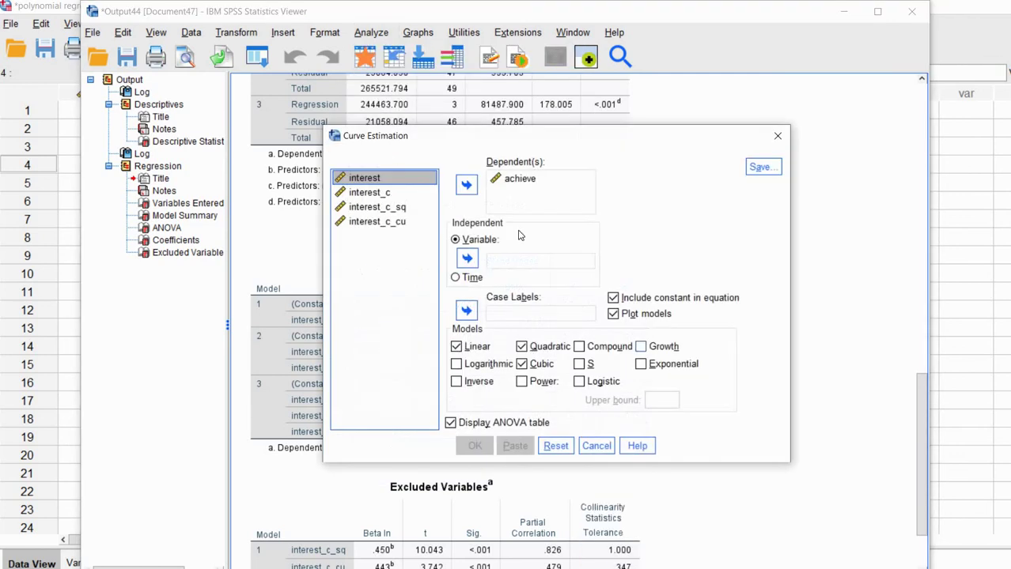
pyautogui.click(555, 446)
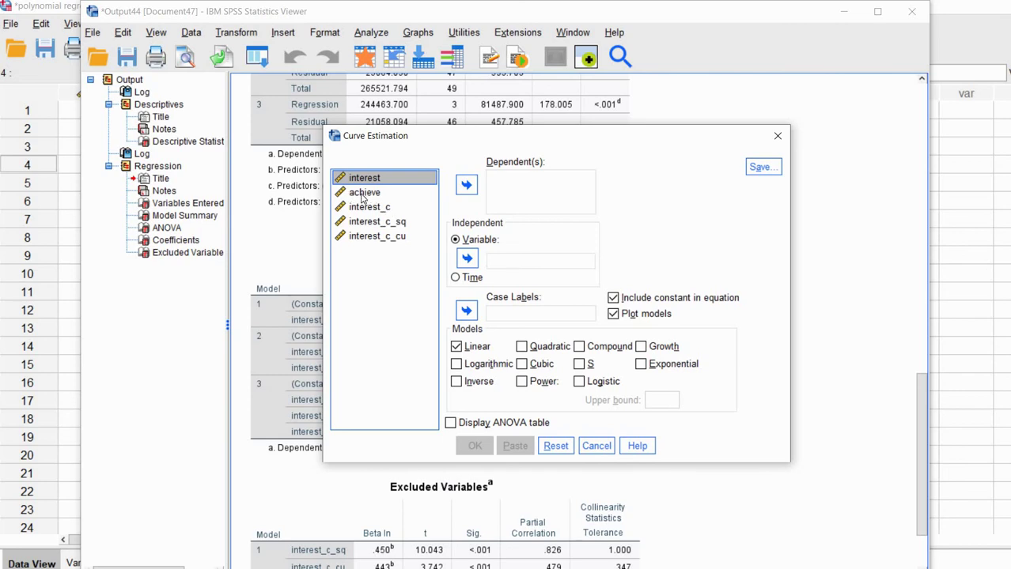
pyautogui.press('Down')
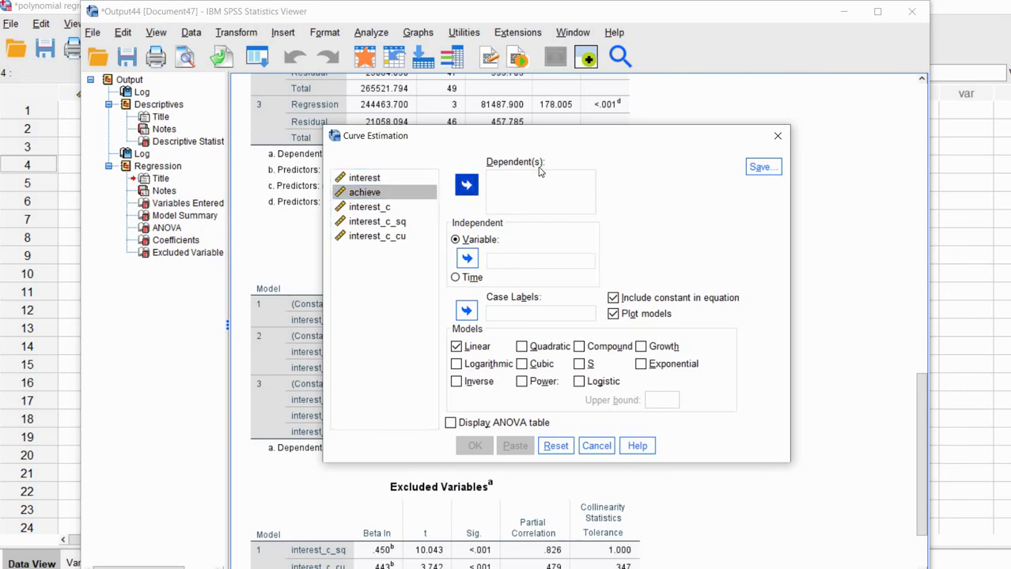
pyautogui.click(467, 185)
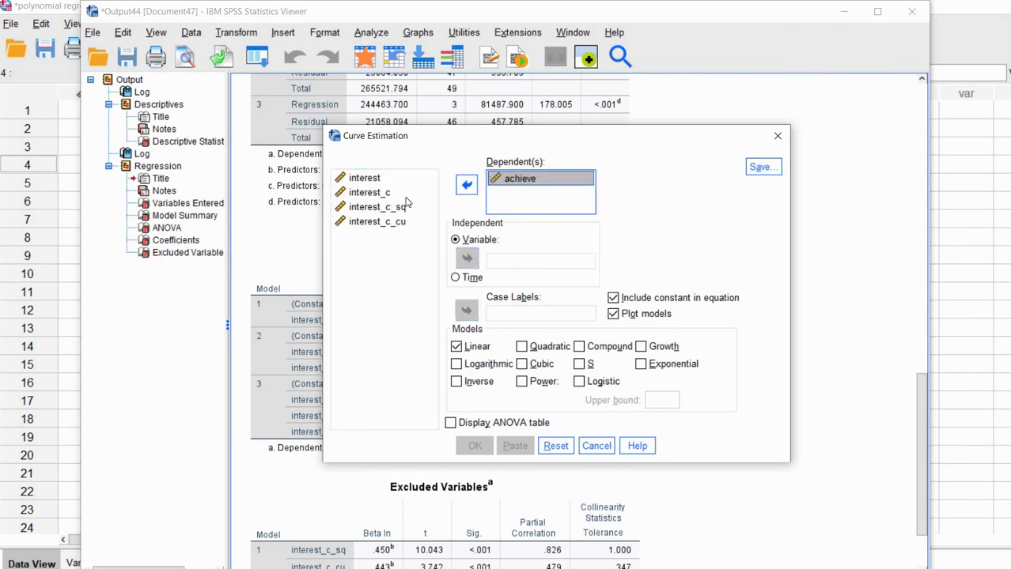
pyautogui.moveTo(369, 192); pyautogui.dragTo(543, 260)
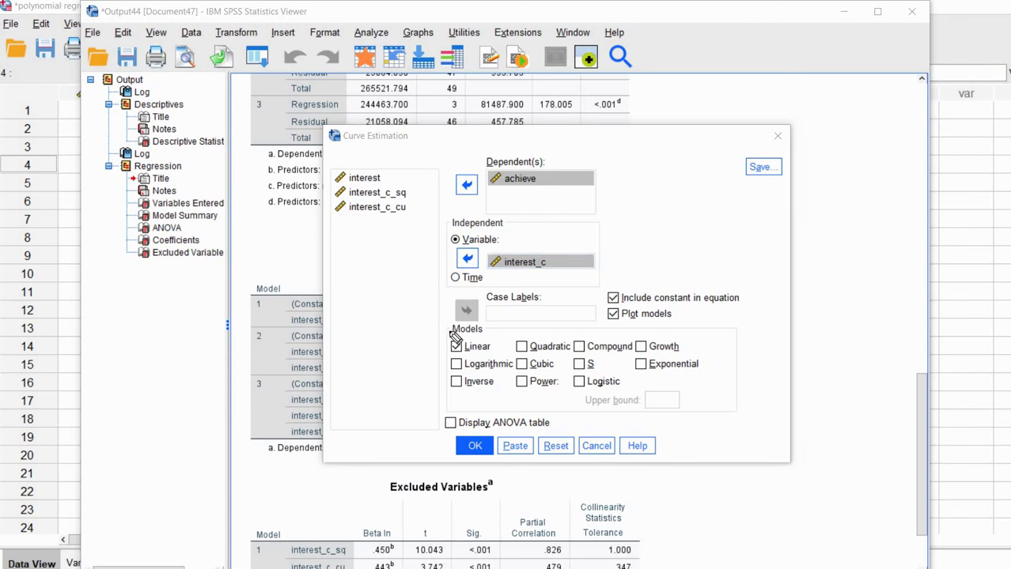
# Add the Quadratic and Cubic models to the Linear one, include the ANOVA table, and run the curve estimation.
pyautogui.moveTo(448, 335)
pyautogui.mouseDown()
pyautogui.moveTo(488, 334)
pyautogui.moveTo(489, 353)
pyautogui.moveTo(562, 354)
pyautogui.mouseUp()
pyautogui.press('Escape')
pyautogui.click(521, 347)
pyautogui.hotkey('alt', 'c')
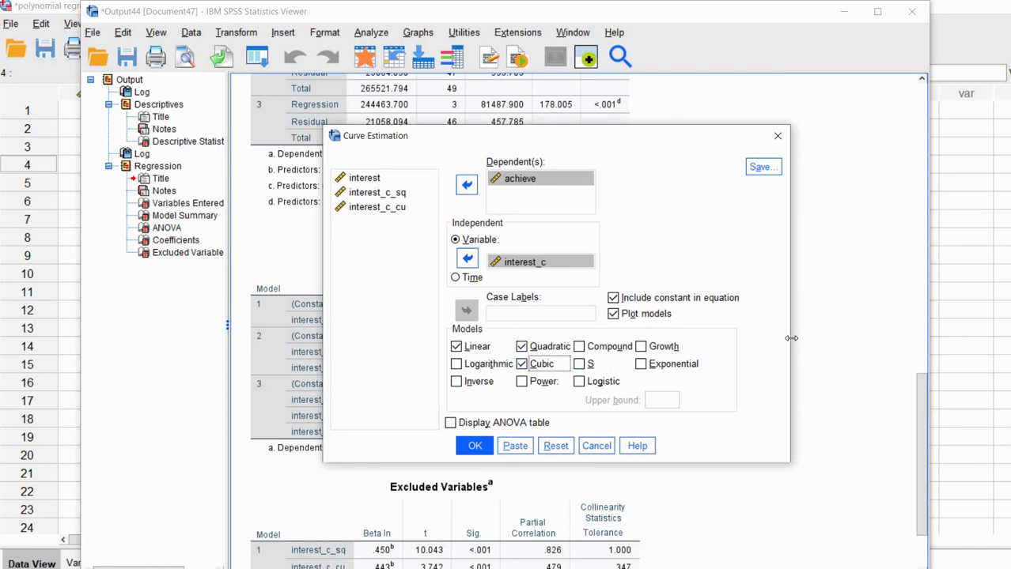
pyautogui.click(451, 423)
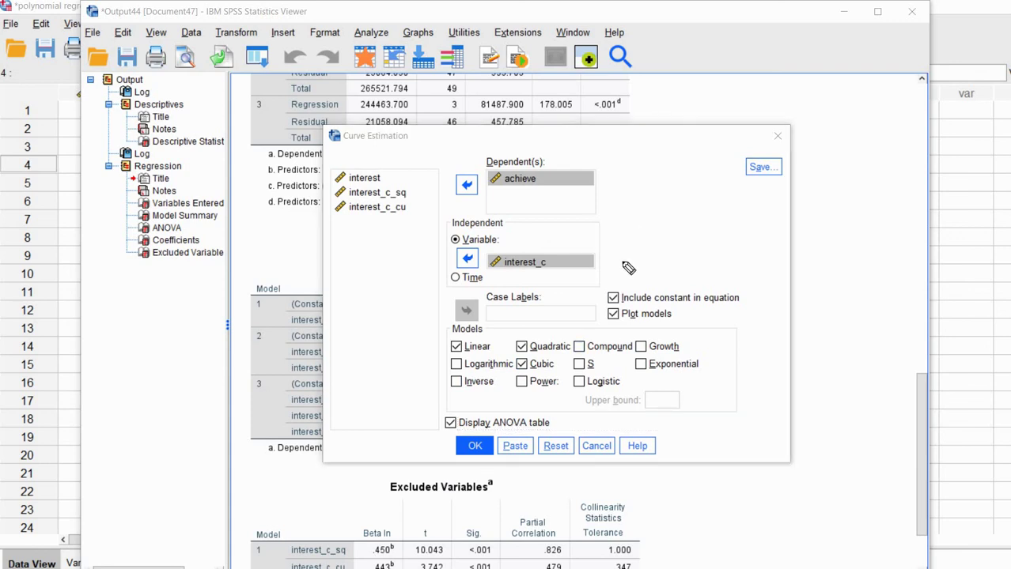
pyautogui.moveTo(623, 262)
pyautogui.mouseDown()
pyautogui.moveTo(595, 260)
pyautogui.moveTo(611, 269)
pyautogui.mouseUp()
pyautogui.moveTo(509, 275); pyautogui.dragTo(546, 277)
pyautogui.press('Escape')
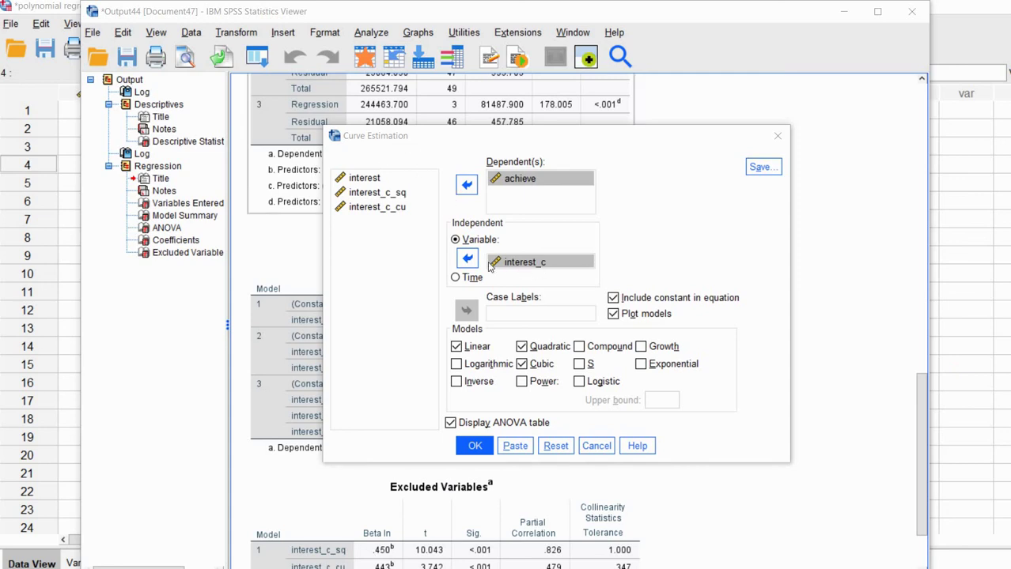
pyautogui.click(478, 447)
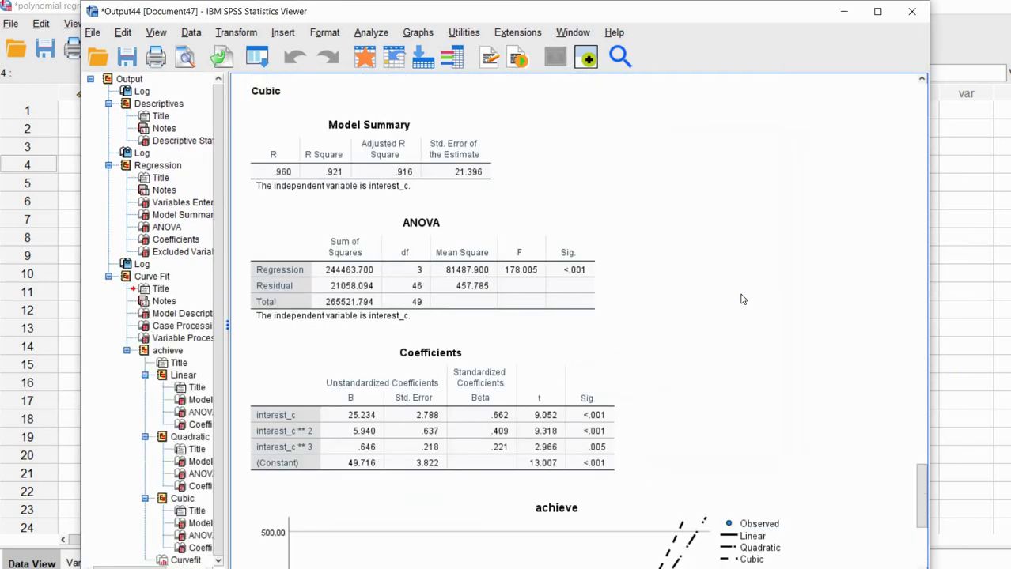
# Examine the Linear curve fit's R Square, ANOVA F test, and coefficients with their significance for interest_c and the constant.
pyautogui.scroll(10, 741, 299)
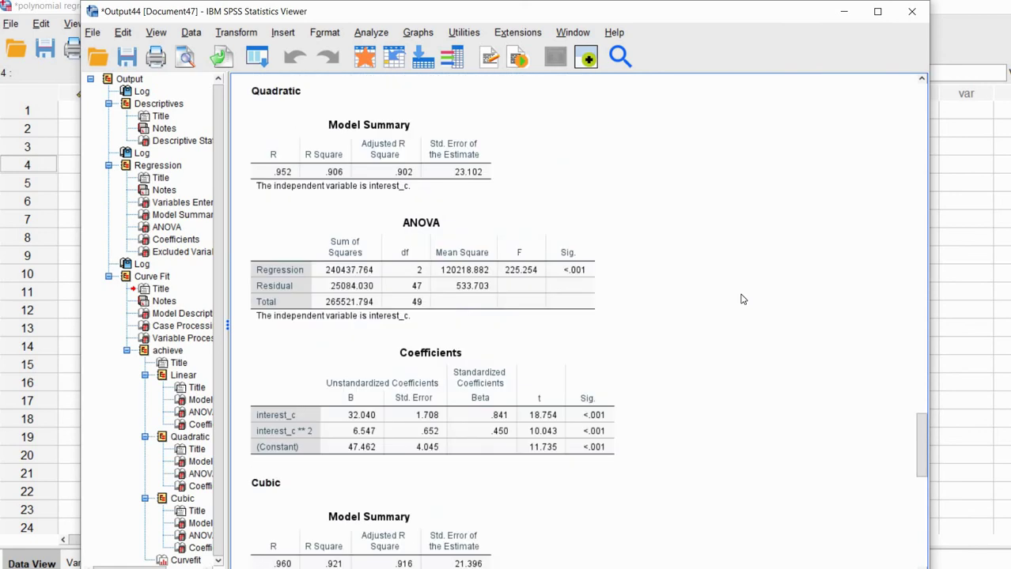
pyautogui.scroll(2, 741, 299)
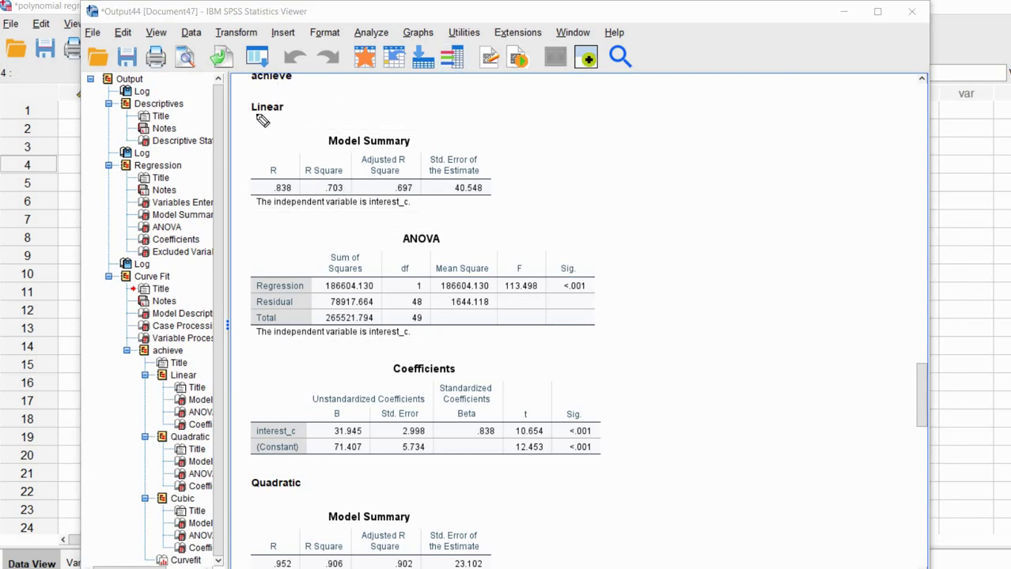
pyautogui.moveTo(253, 114); pyautogui.dragTo(290, 115)
pyautogui.moveTo(340, 182)
pyautogui.mouseDown()
pyautogui.moveTo(331, 203)
pyautogui.moveTo(345, 174)
pyautogui.moveTo(323, 185)
pyautogui.mouseUp()
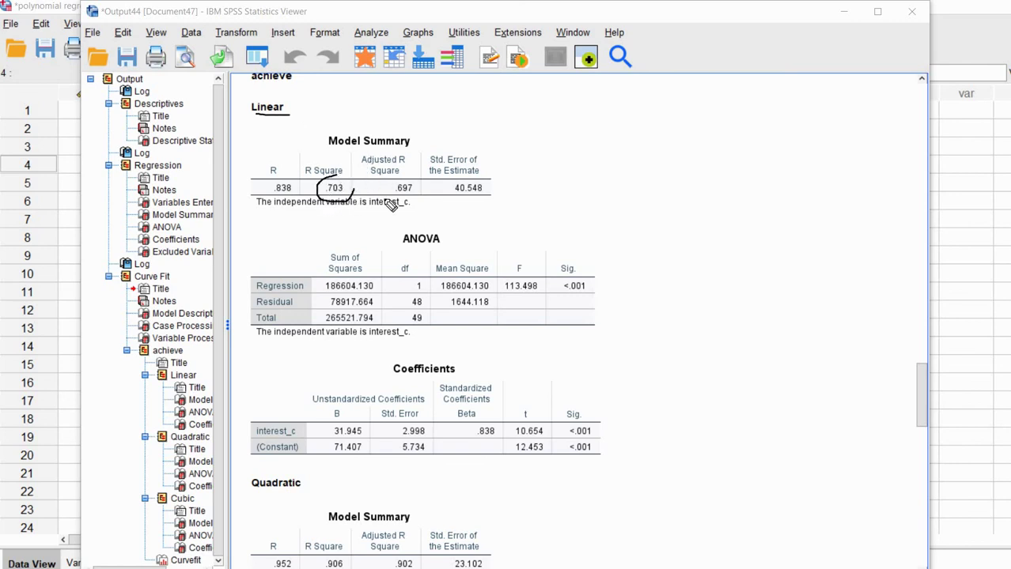
pyautogui.moveTo(425, 211); pyautogui.dragTo(369, 210)
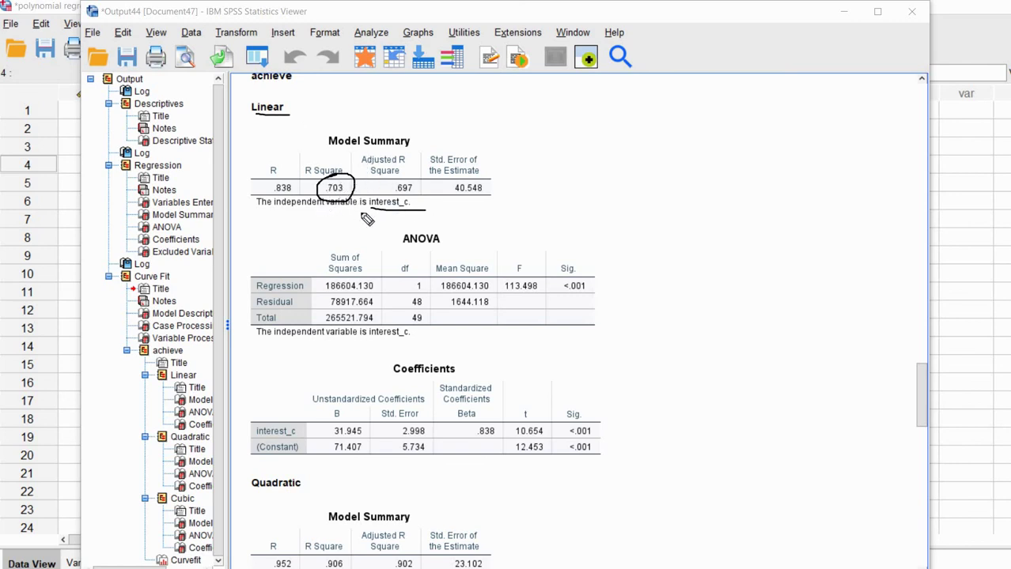
pyautogui.moveTo(516, 293); pyautogui.dragTo(585, 293)
pyautogui.moveTo(368, 452); pyautogui.dragTo(365, 426)
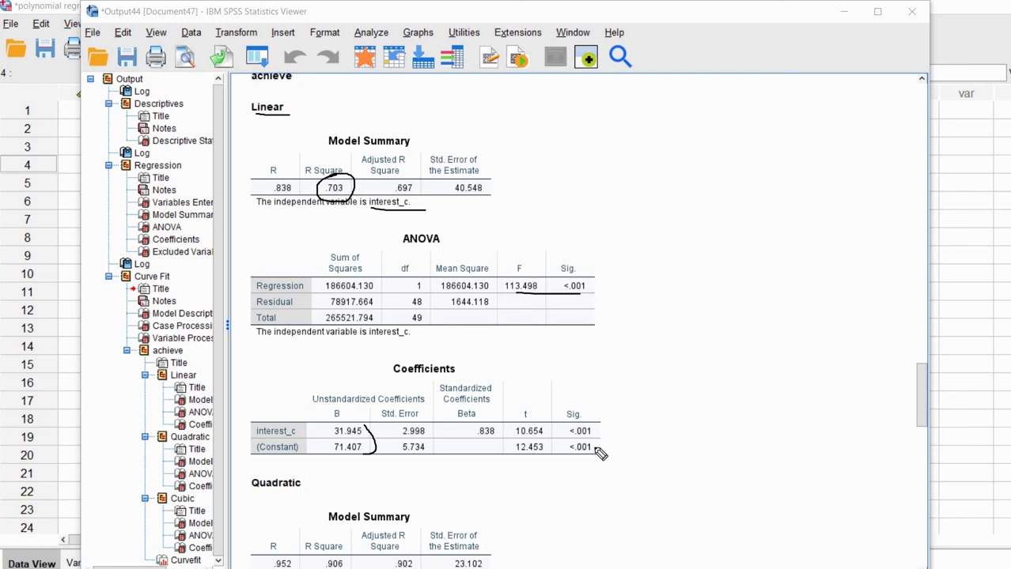
pyautogui.moveTo(599, 446); pyautogui.dragTo(626, 434)
pyautogui.moveTo(599, 431); pyautogui.dragTo(625, 413)
pyautogui.moveTo(357, 408); pyautogui.dragTo(391, 425)
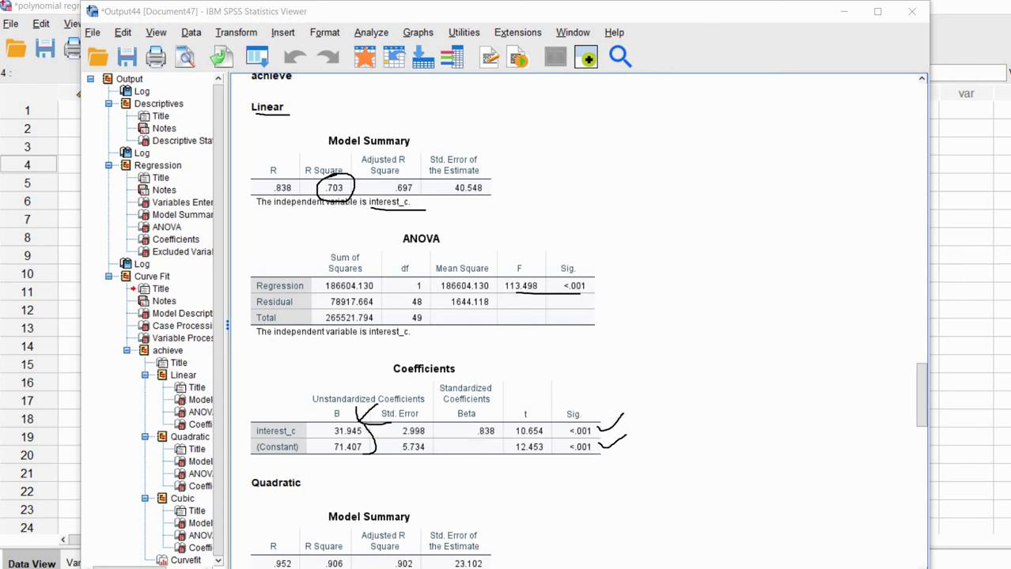
pyautogui.press('Escape')
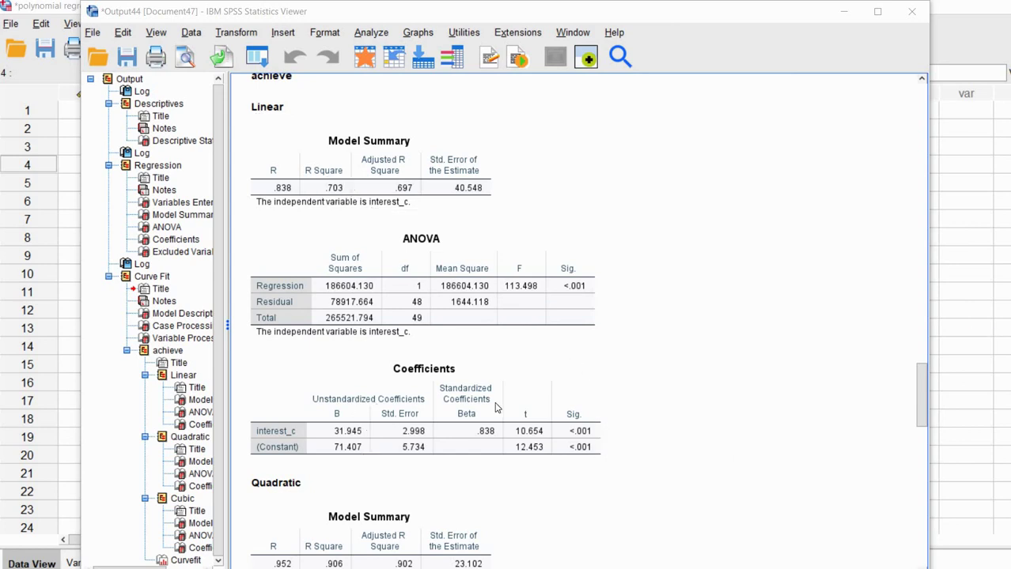
pyautogui.click(331, 428)
pyautogui.click(633, 398)
# Examine the Quadratic curve fit's R Square, ANOVA F test, and the coefficient and significance of interest_c ** 2.
pyautogui.scroll(-3, 662, 396)
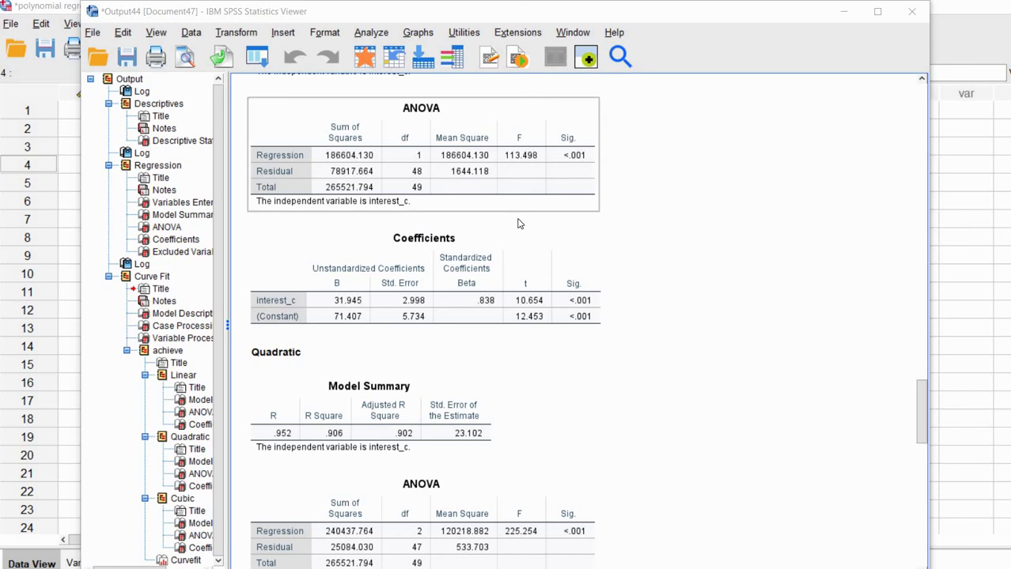
pyautogui.scroll(-2, 519, 223)
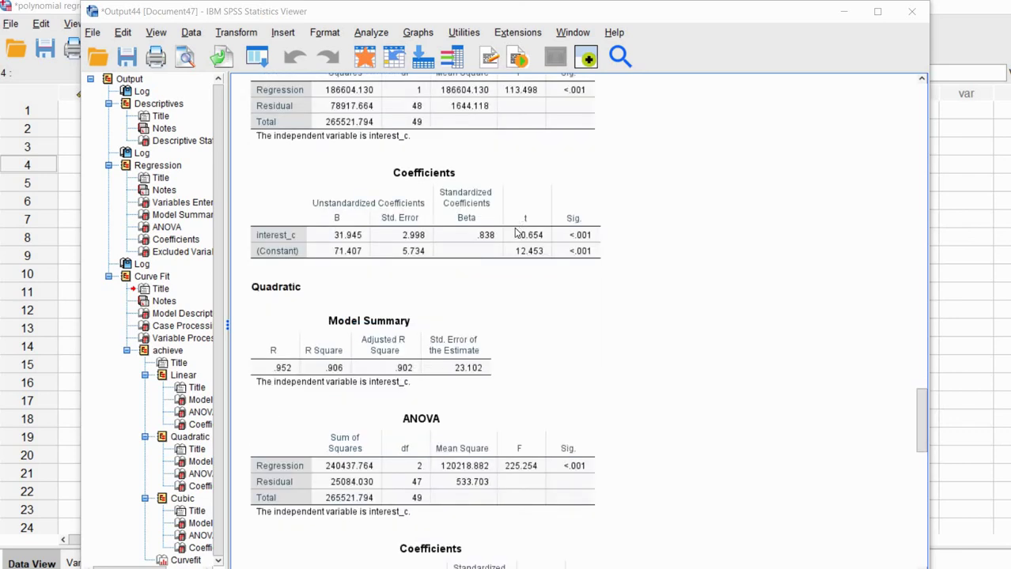
pyautogui.scroll(-4, 516, 232)
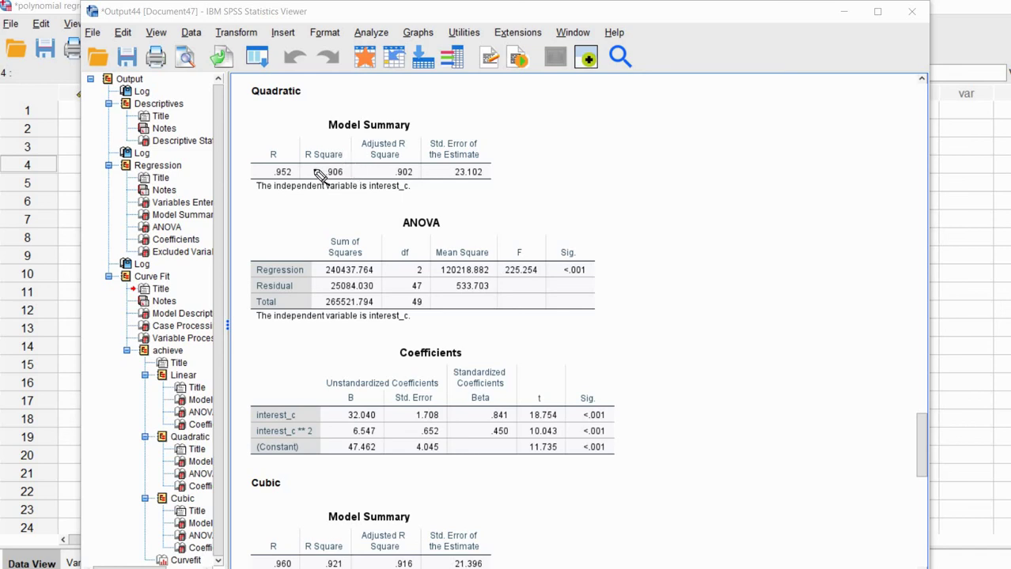
pyautogui.moveTo(319, 174)
pyautogui.mouseDown()
pyautogui.moveTo(348, 165)
pyautogui.moveTo(316, 158)
pyautogui.mouseUp()
pyautogui.moveTo(520, 278); pyautogui.dragTo(599, 277)
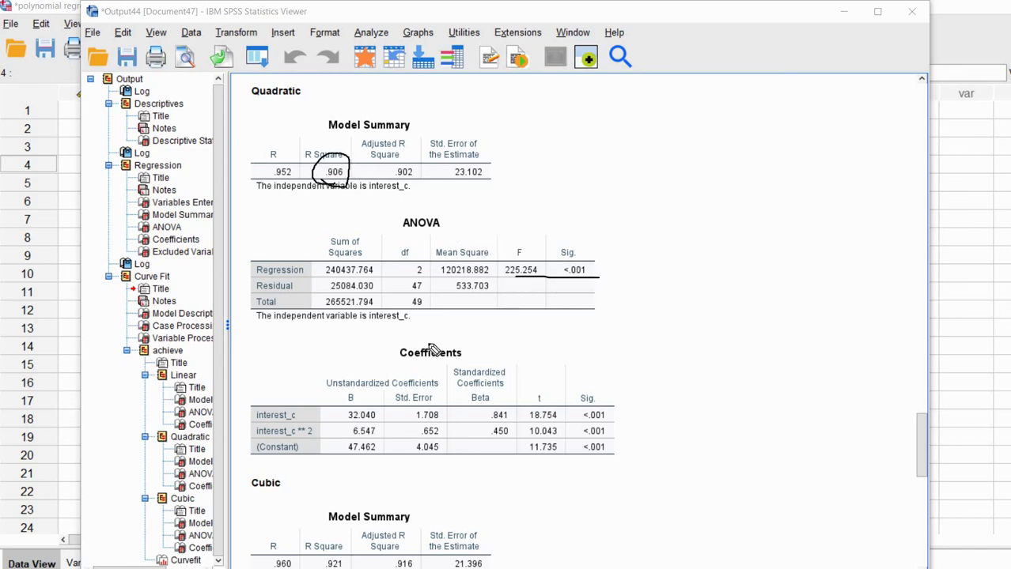
pyautogui.moveTo(400, 363); pyautogui.dragTo(473, 364)
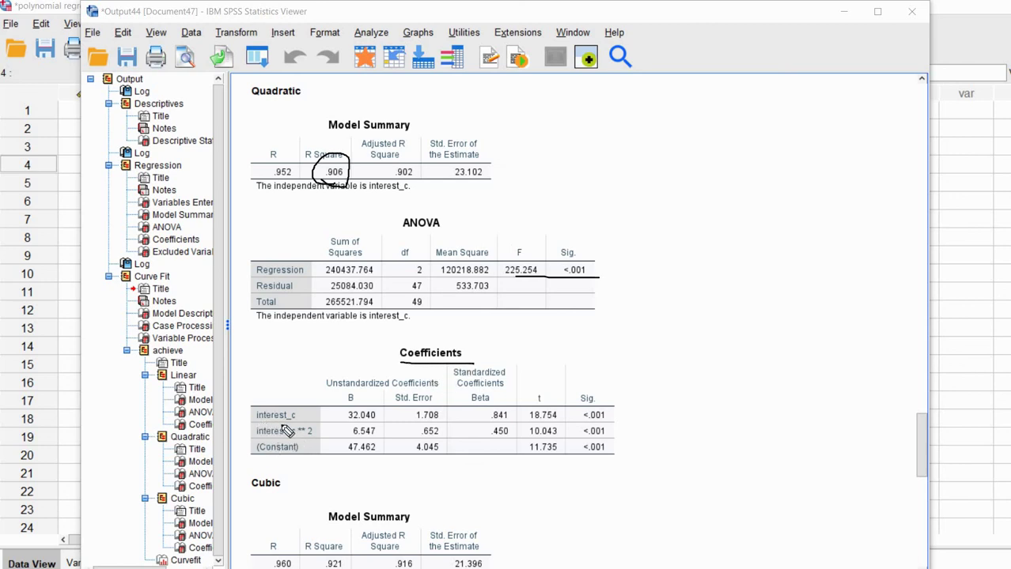
pyautogui.moveTo(255, 425)
pyautogui.mouseDown()
pyautogui.moveTo(307, 425)
pyautogui.moveTo(331, 443)
pyautogui.mouseUp()
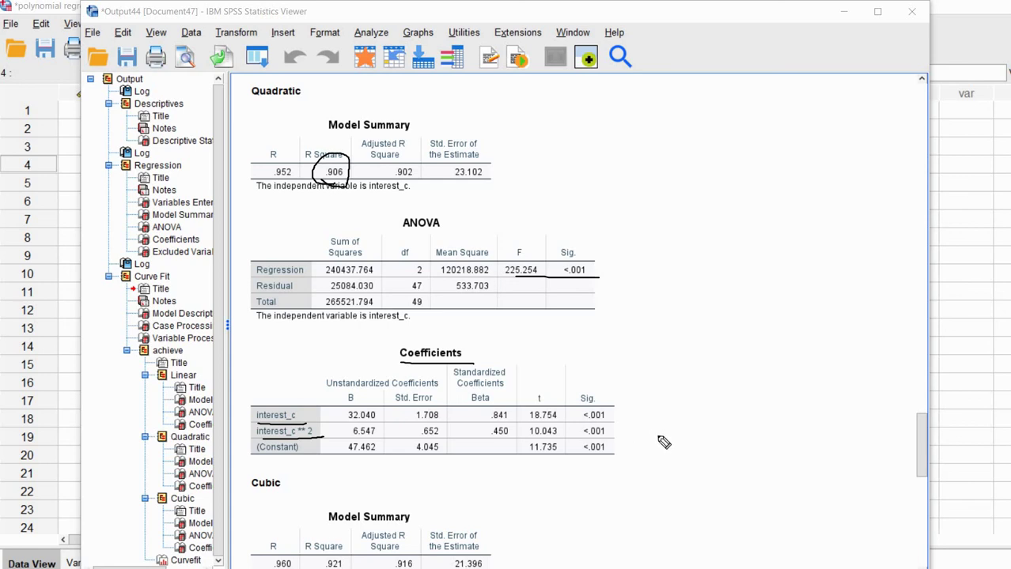
pyautogui.moveTo(654, 432); pyautogui.dragTo(616, 423)
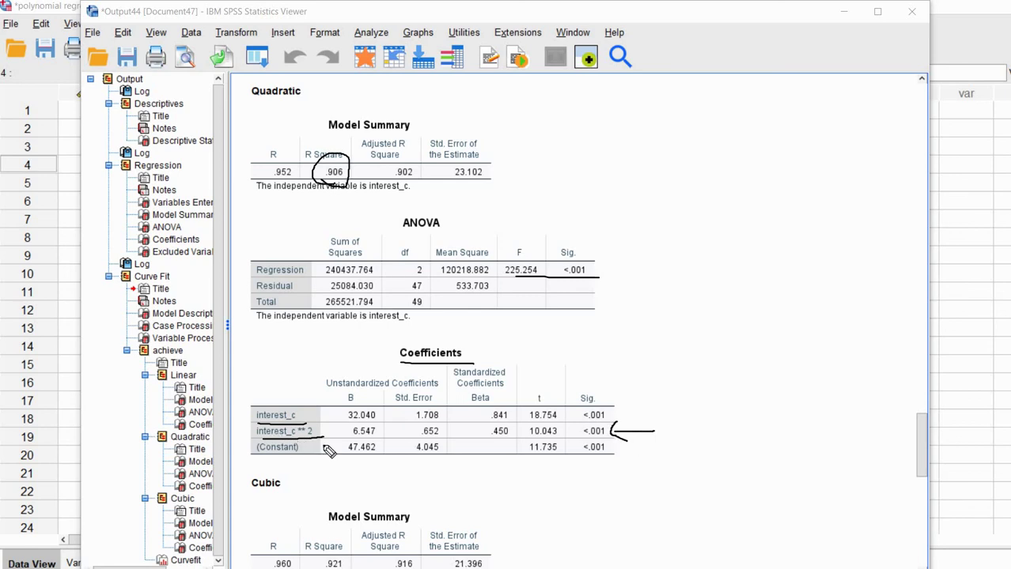
pyautogui.moveTo(626, 440); pyautogui.dragTo(611, 431)
pyautogui.moveTo(530, 448); pyautogui.dragTo(605, 448)
pyautogui.press('Escape')
# Examine the Cubic curve fit's R Square, ANOVA F test, and the coefficient and significance of interest_c ** 3.
pyautogui.scroll(-5, 743, 404)
pyautogui.scroll(-2, 552, 566)
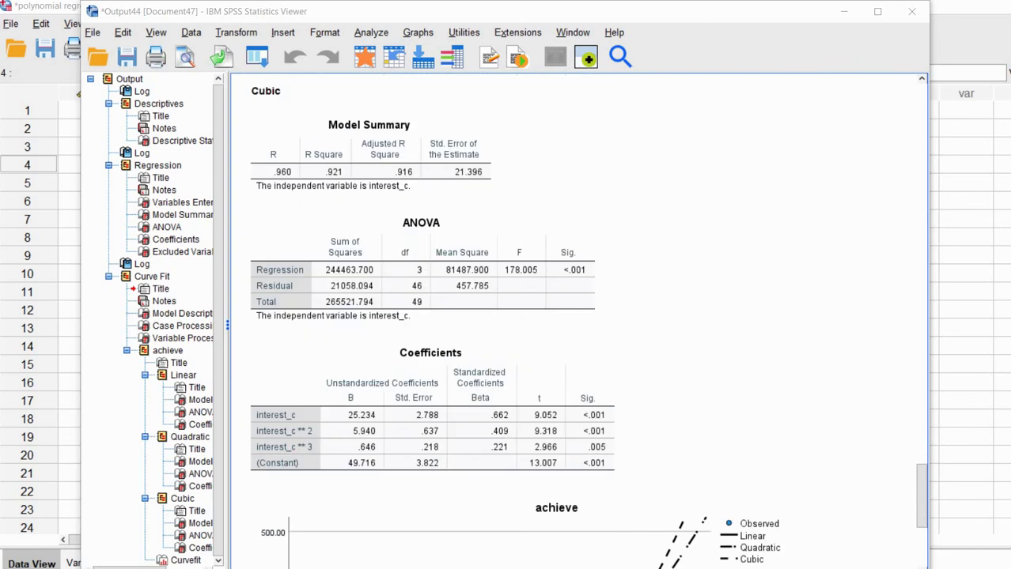
pyautogui.moveTo(339, 158)
pyautogui.mouseDown()
pyautogui.moveTo(319, 168)
pyautogui.moveTo(340, 189)
pyautogui.moveTo(318, 163)
pyautogui.mouseUp()
pyautogui.moveTo(514, 279); pyautogui.dragTo(598, 279)
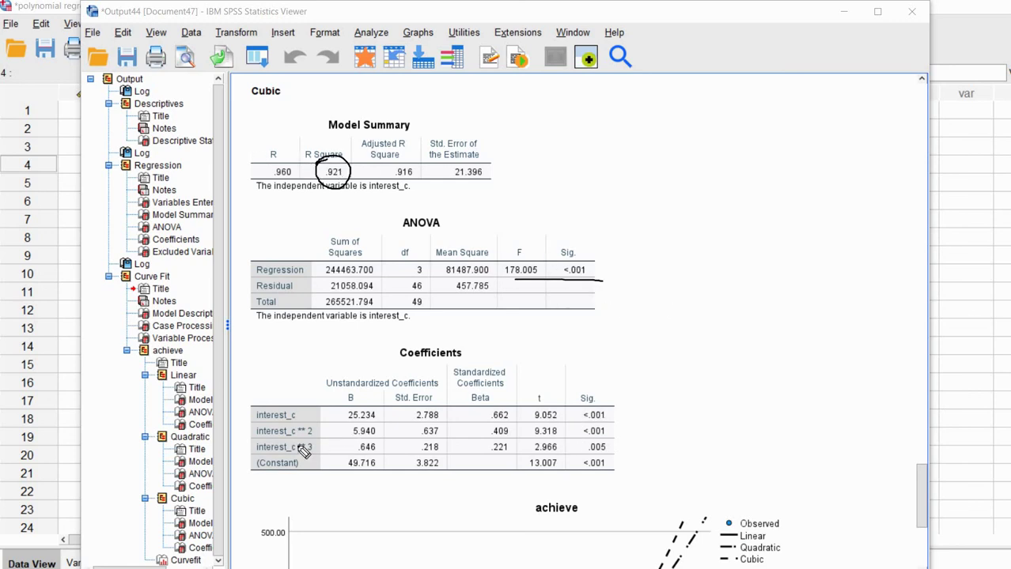
pyautogui.moveTo(257, 456); pyautogui.dragTo(376, 454)
pyautogui.moveTo(537, 454); pyautogui.dragTo(606, 455)
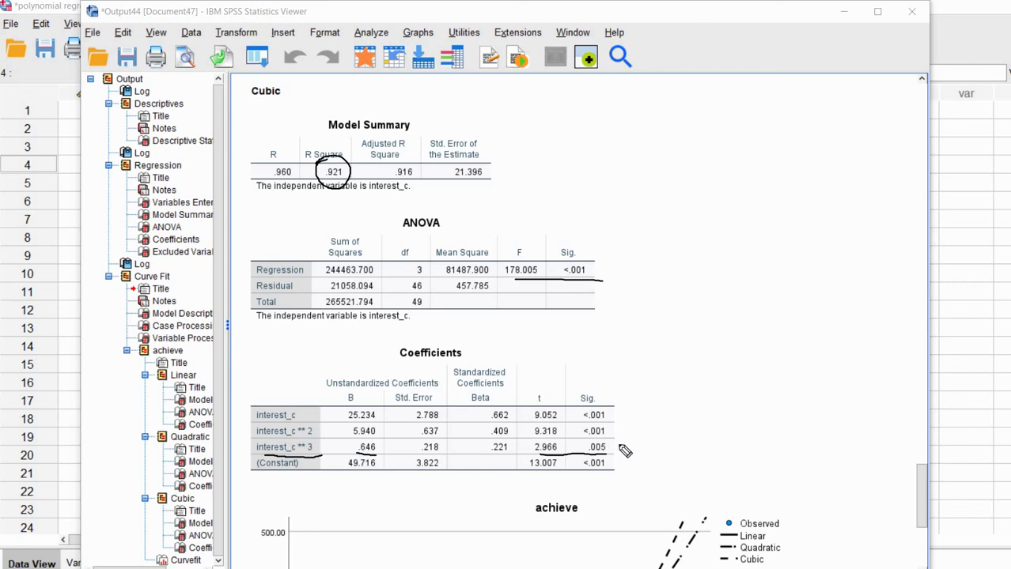
# Review the B coefficient, t value and significance of the interest_c ** 3 term in the Cubic Coefficients table.
pyautogui.moveTo(618, 444)
pyautogui.mouseDown()
pyautogui.moveTo(653, 444)
pyautogui.moveTo(626, 451)
pyautogui.mouseUp()
pyautogui.moveTo(357, 455); pyautogui.dragTo(377, 454)
pyautogui.moveTo(616, 444); pyautogui.dragTo(620, 434)
pyautogui.moveTo(534, 454); pyautogui.dragTo(605, 454)
# Compare the Linear, Quadratic and Cubic curves with the observed points in the achieve by interest_c fit plot.
pyautogui.scroll(-7, 845, 397)
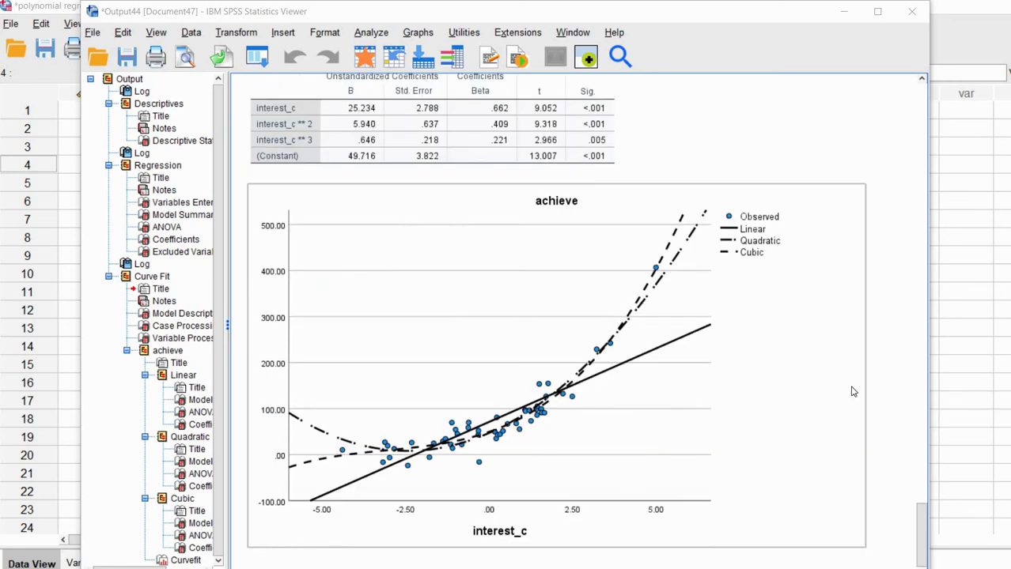
pyautogui.click(375, 374)
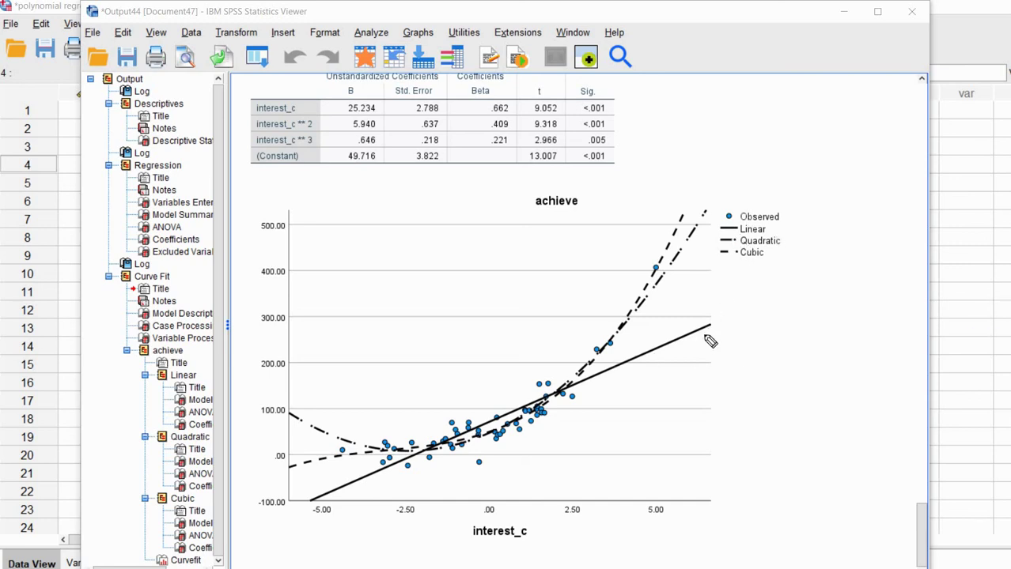
pyautogui.moveTo(716, 320); pyautogui.dragTo(738, 309)
pyautogui.moveTo(300, 410); pyautogui.dragTo(324, 398)
pyautogui.moveTo(293, 446); pyautogui.dragTo(292, 451)
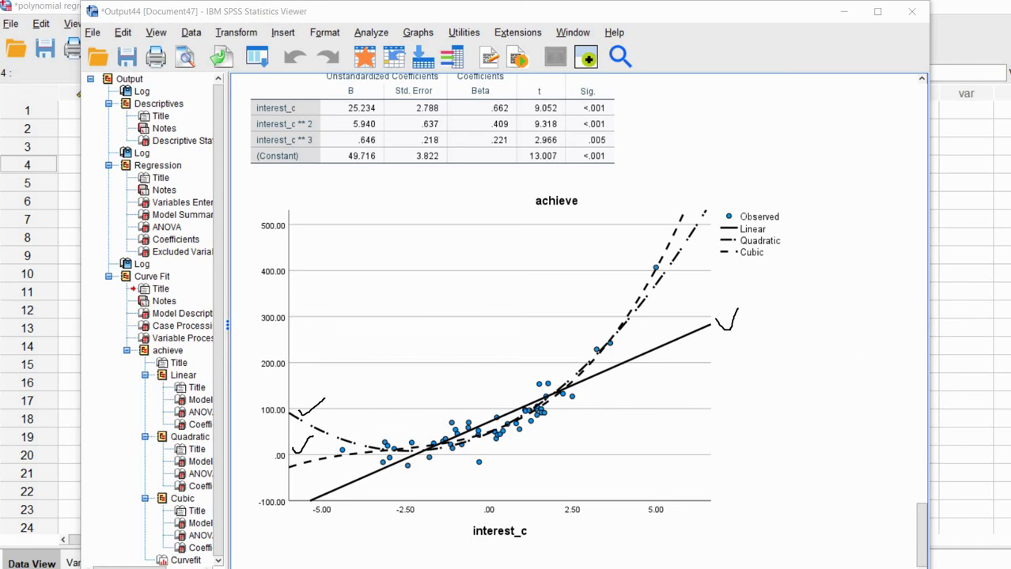
pyautogui.press('Escape')
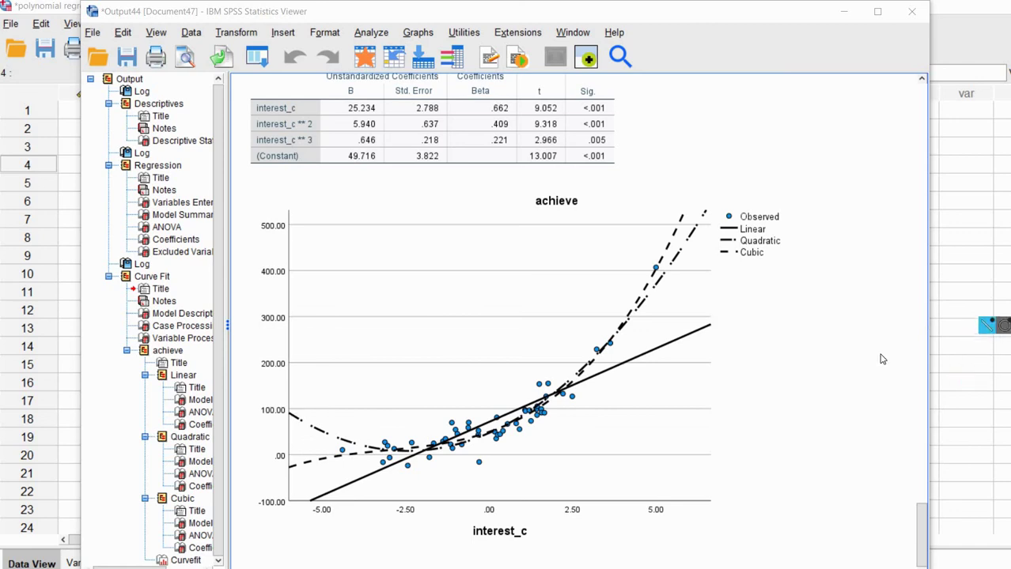
pyautogui.click(717, 365)
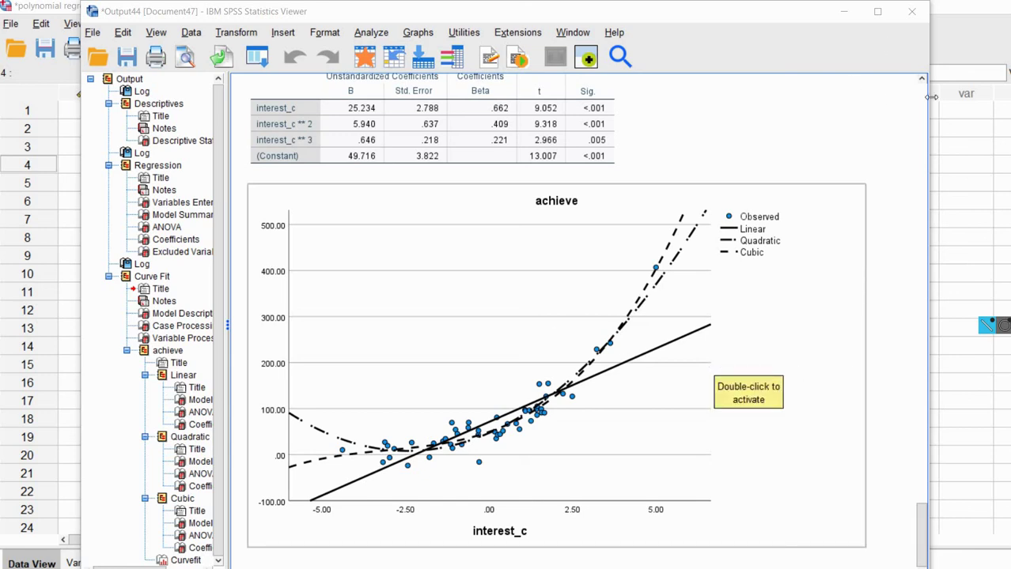
pyautogui.click(906, 102)
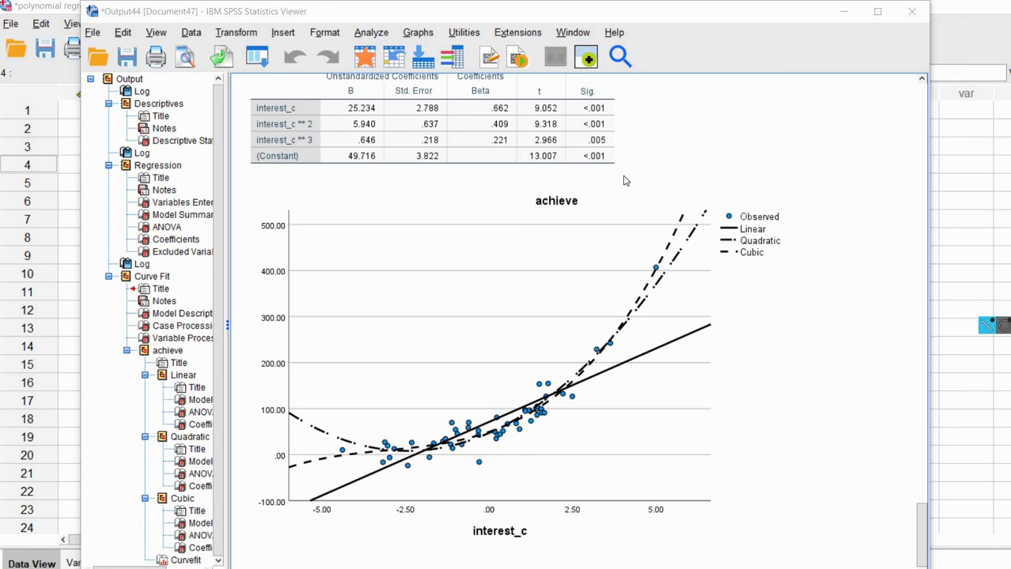
pyautogui.click(464, 150)
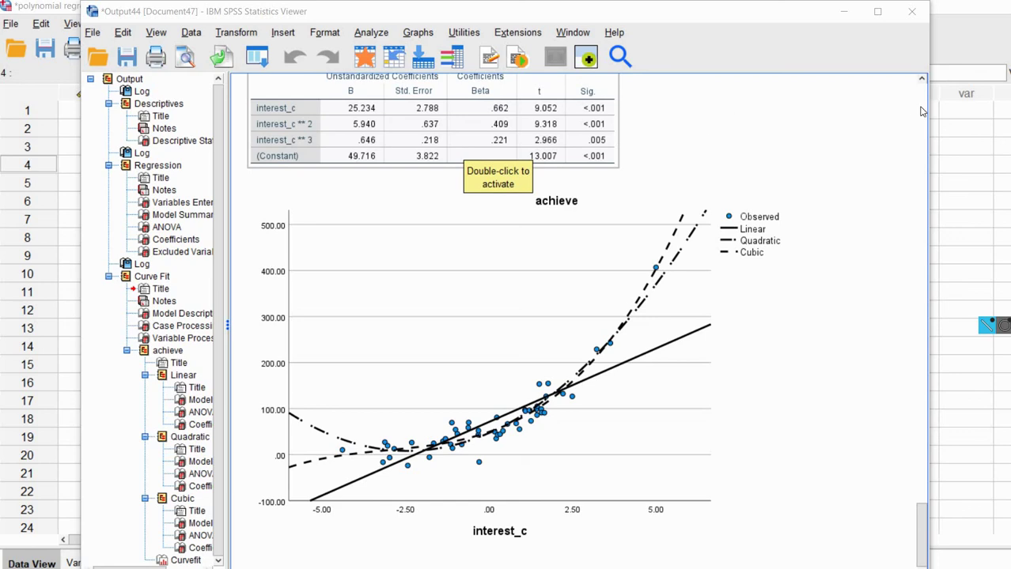
pyautogui.click(878, 164)
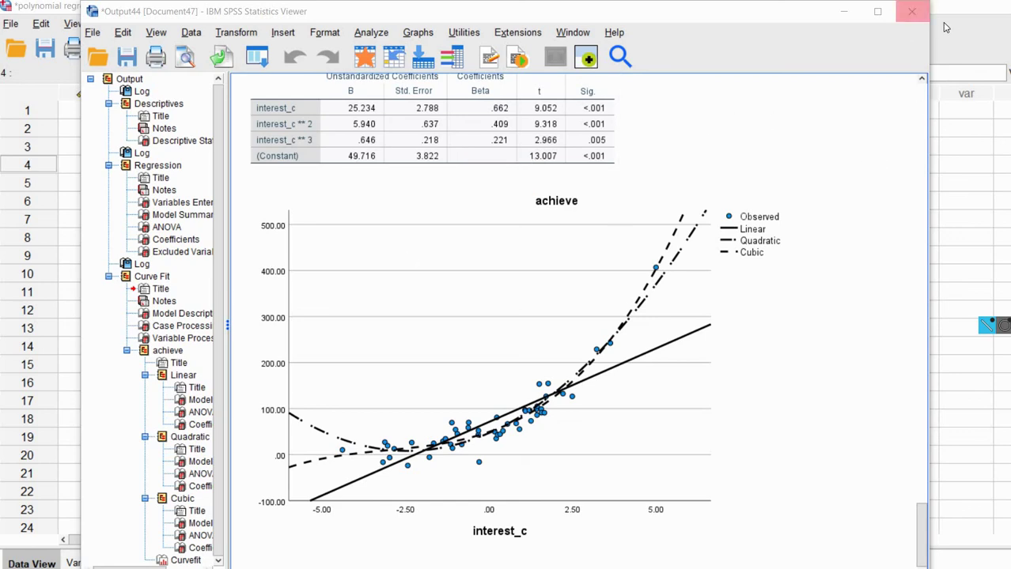